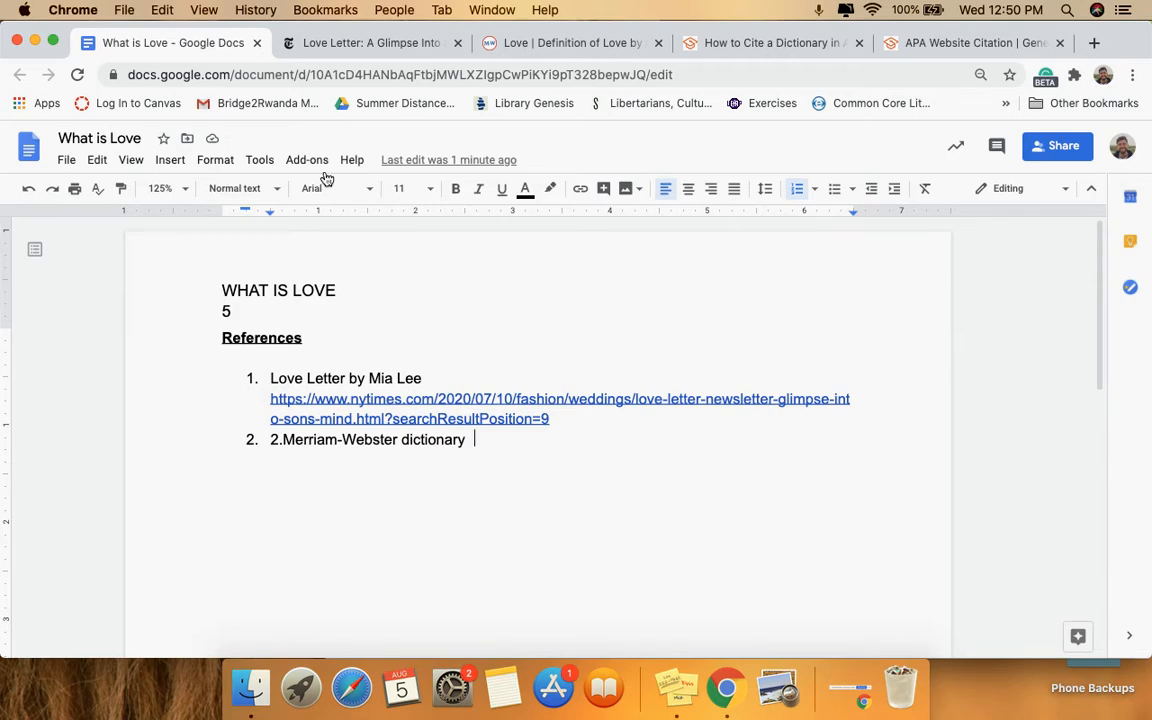
Review the New York Times "Love Letter" article and the Merriam-Webster definition of love, then return to the What is Love document.
{"action": "left_click", "coordinate": [368, 43]}
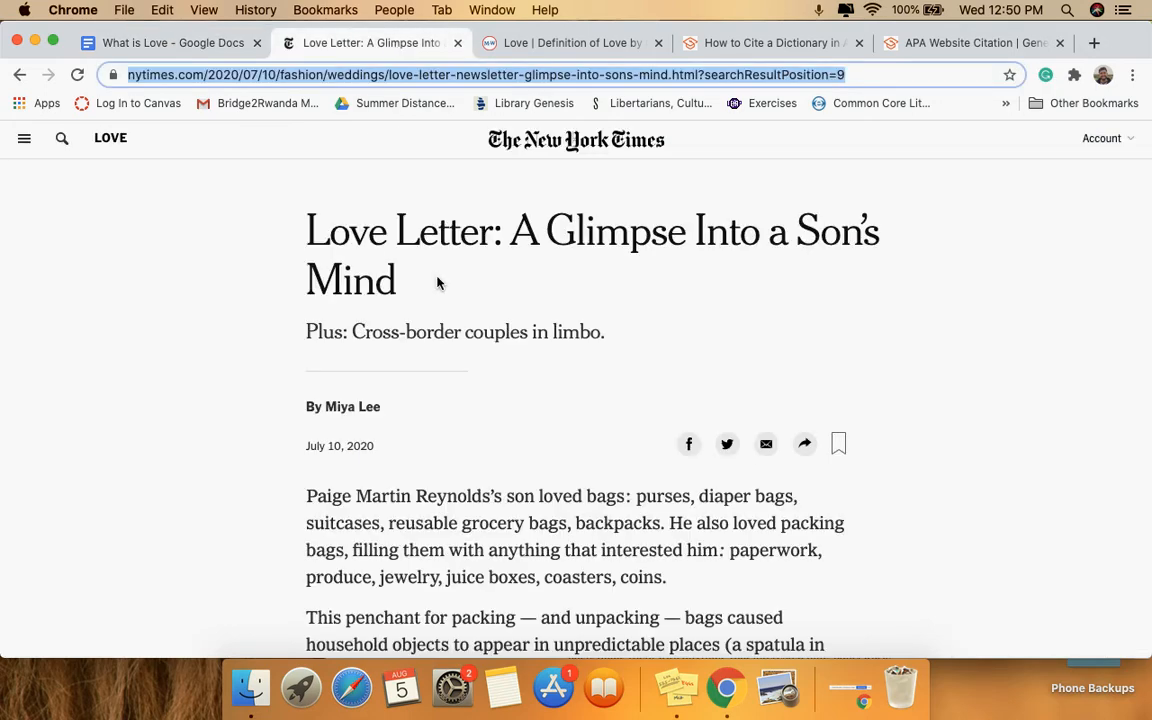
{"action": "scroll", "coordinate": [530, 355], "scroll_direction": "down", "scroll_amount": 2}
{"action": "scroll", "coordinate": [530, 355], "scroll_direction": "up", "scroll_amount": 2}
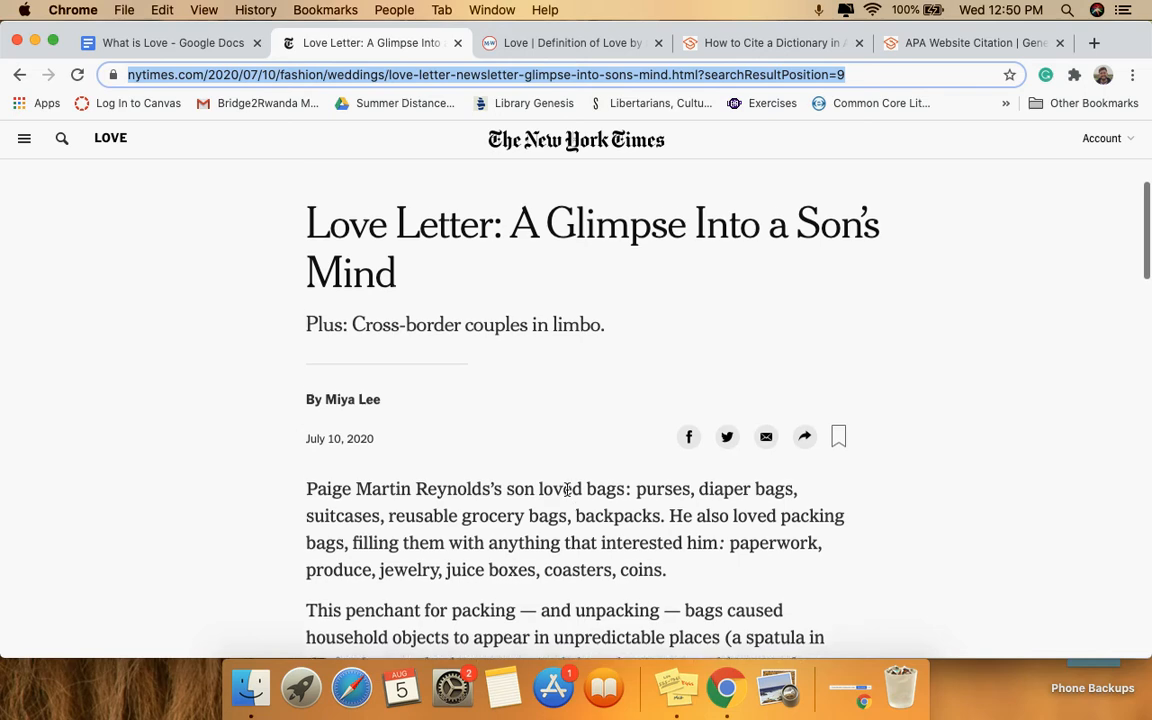
{"action": "left_click", "coordinate": [506, 45]}
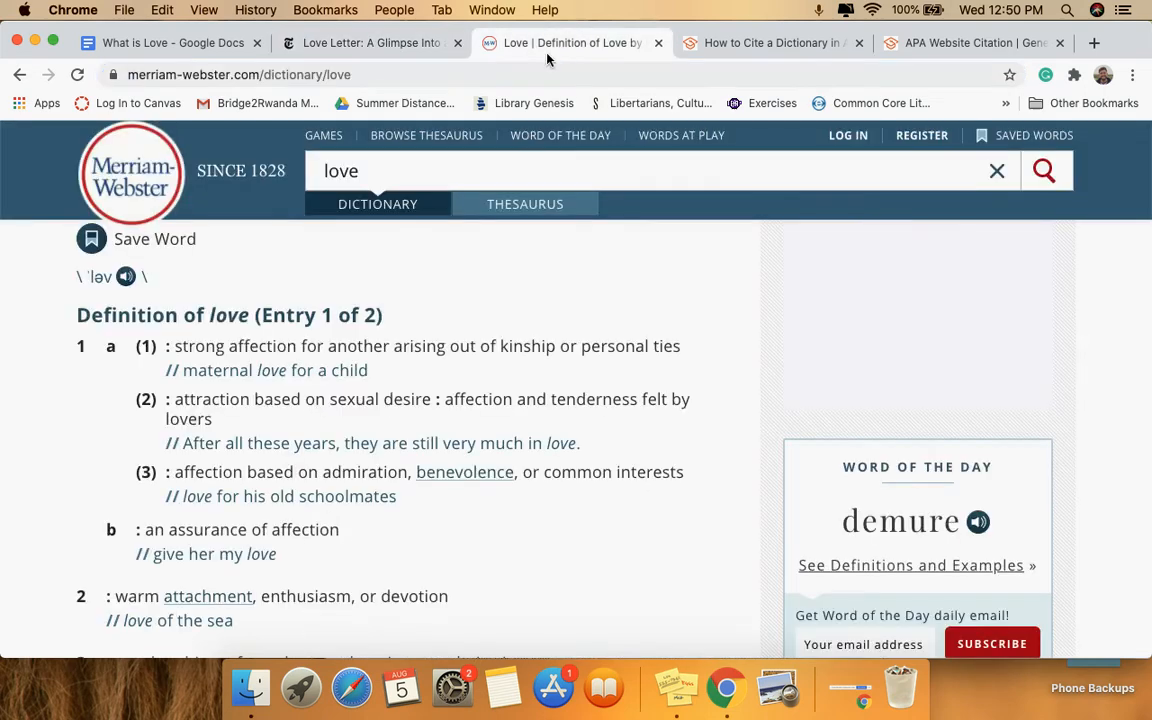
{"action": "left_click", "coordinate": [393, 45]}
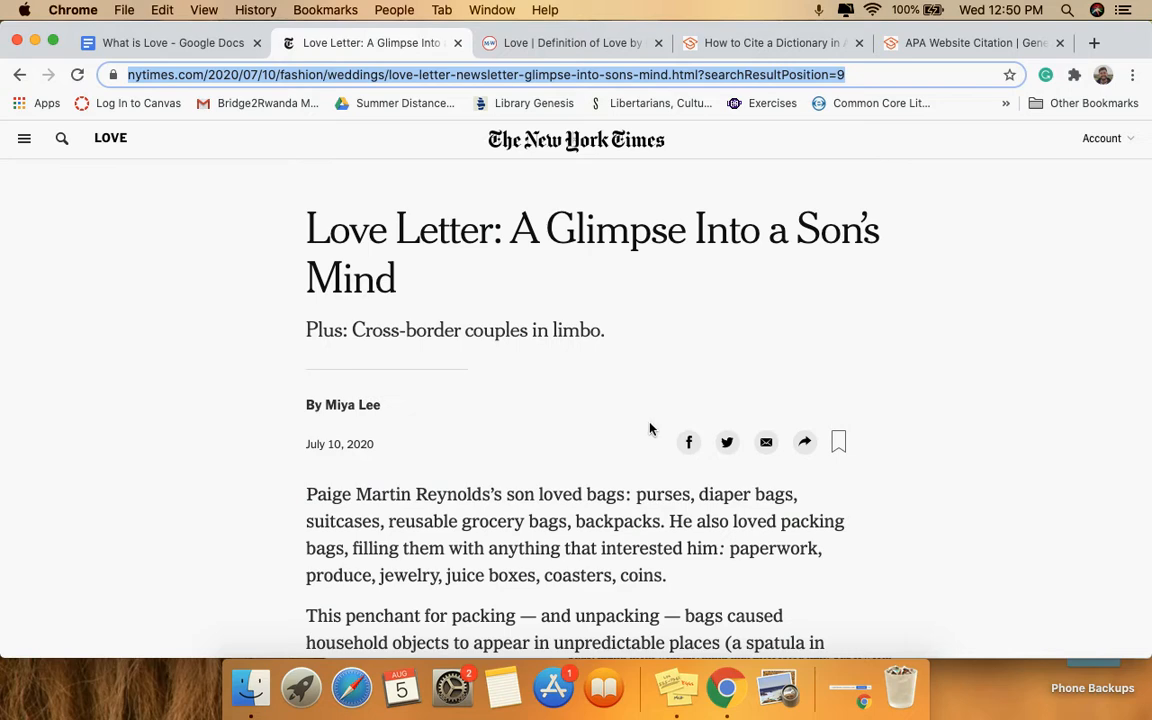
{"action": "left_click", "coordinate": [515, 45]}
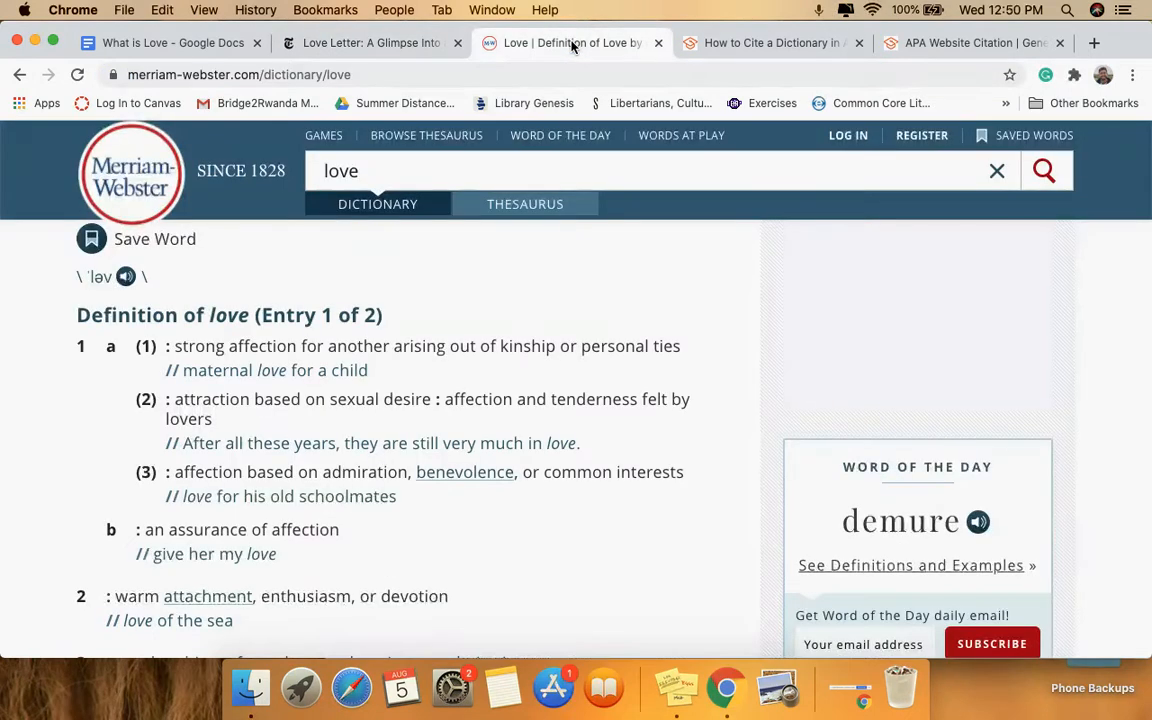
{"action": "left_click", "coordinate": [367, 45]}
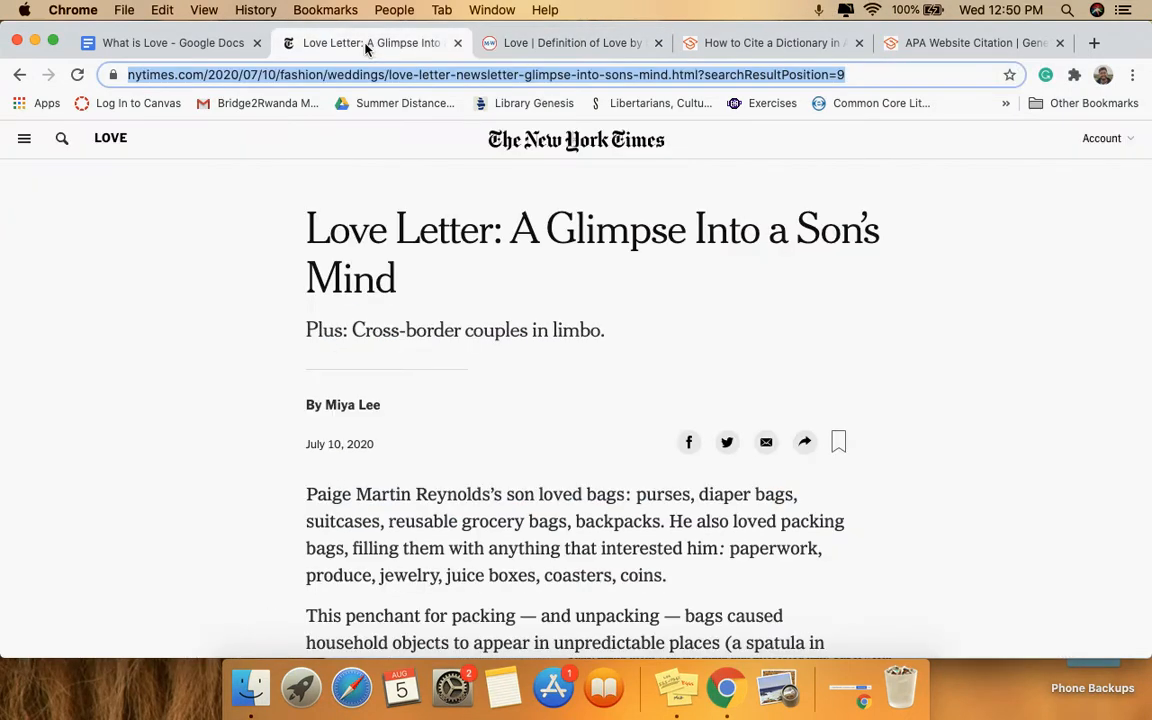
{"action": "left_click", "coordinate": [222, 45]}
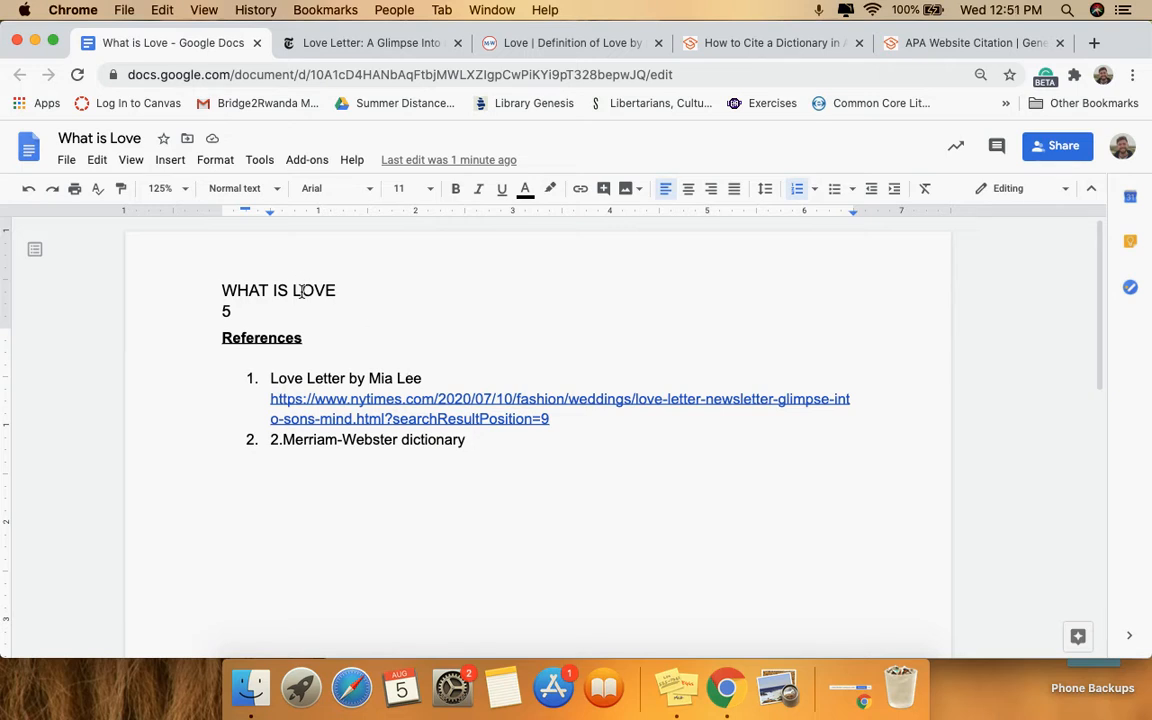
Change the font of the entire first-page header, including the page number, to Times New Roman.
{"action": "double_click", "coordinate": [247, 289]}
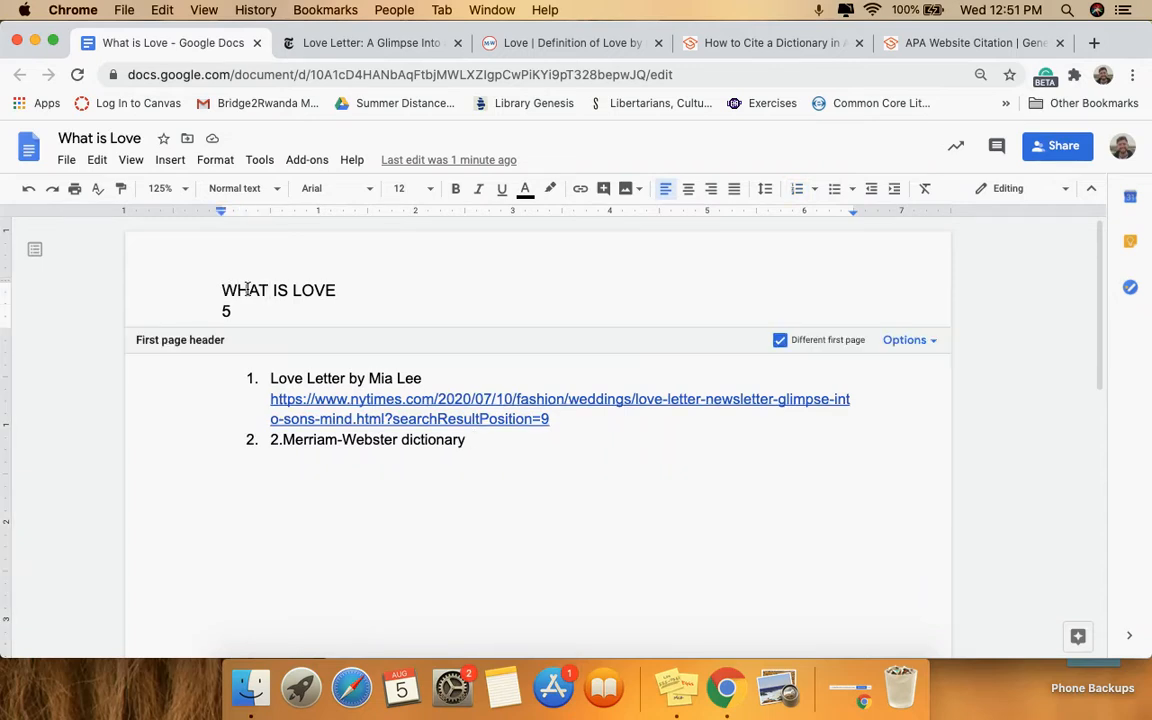
{"action": "double_click", "coordinate": [224, 290]}
{"action": "left_click", "coordinate": [224, 290]}
{"action": "key", "text": "super+a"}
{"action": "left_click", "coordinate": [350, 189]}
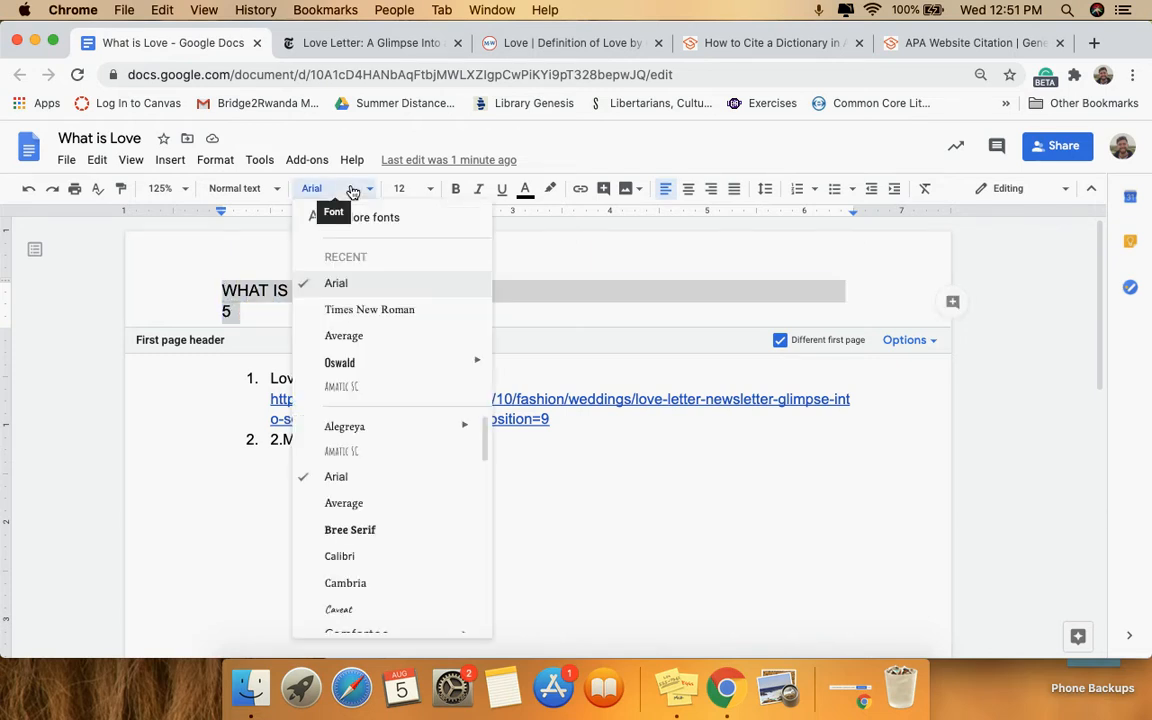
{"action": "left_click", "coordinate": [371, 309]}
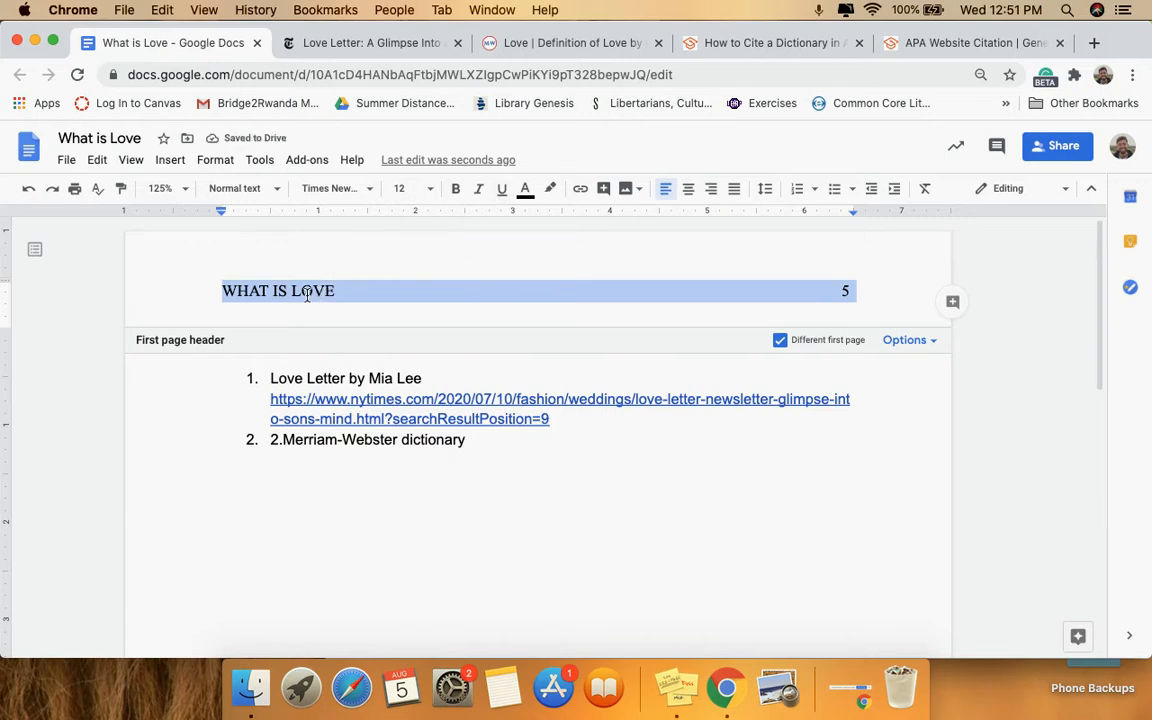
{"action": "left_click", "coordinate": [244, 290]}
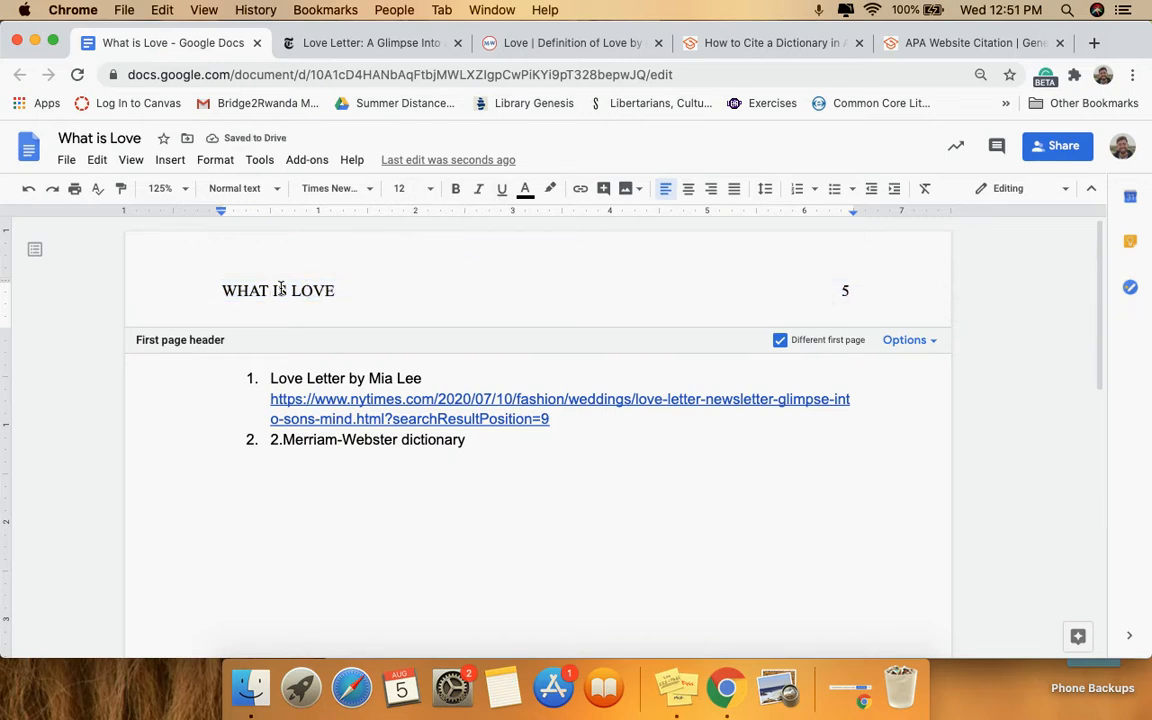
{"action": "triple_click", "coordinate": [230, 291]}
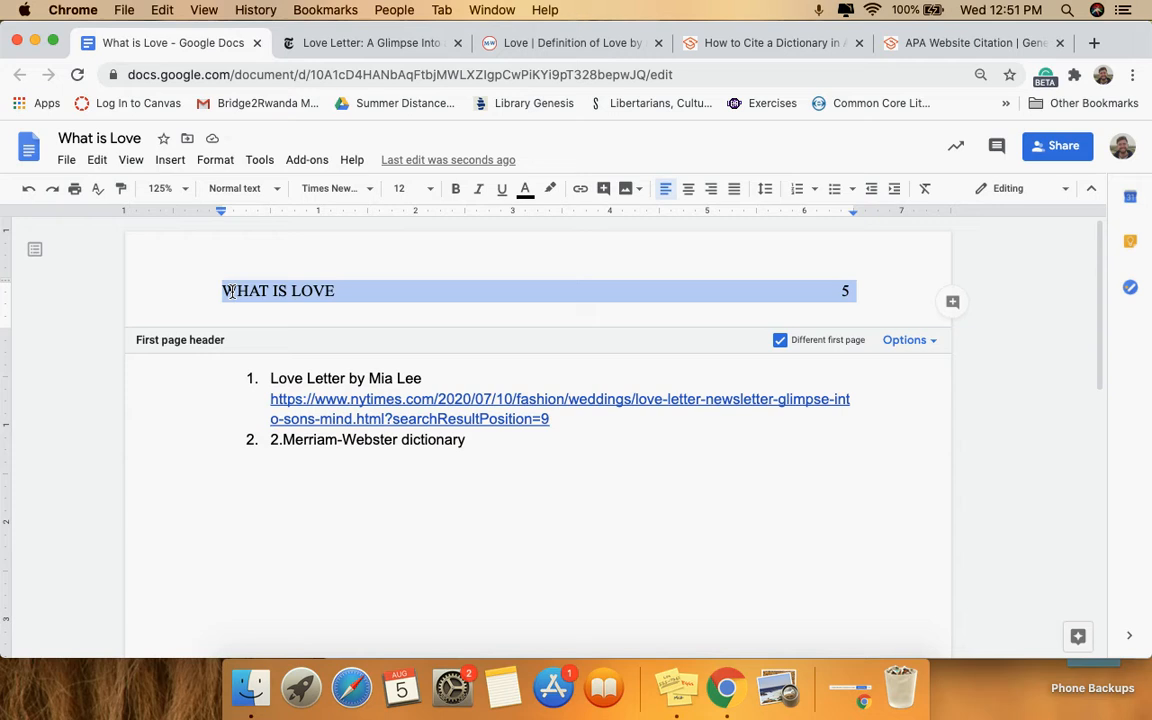
{"action": "key", "text": "super+b"}
{"action": "key", "text": "super+b"}
{"action": "left_click", "coordinate": [334, 300]}
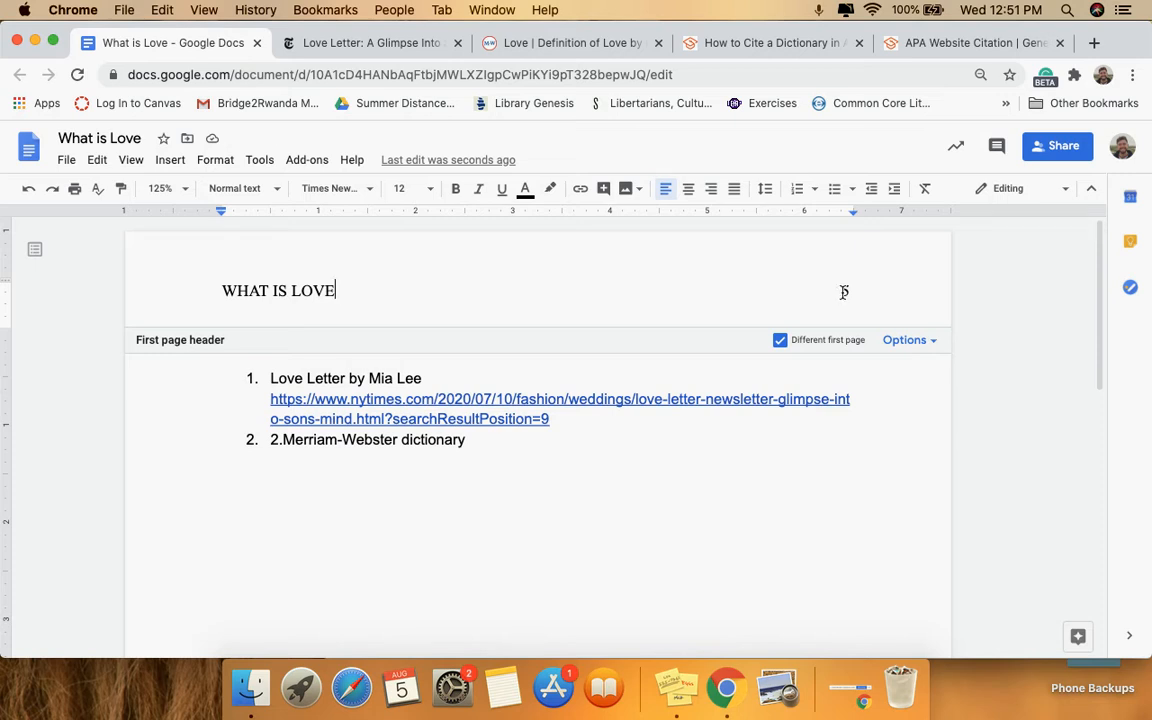
Change the font of the References heading and all the reference entries below it to Times New Roman.
{"action": "left_click", "coordinate": [595, 448]}
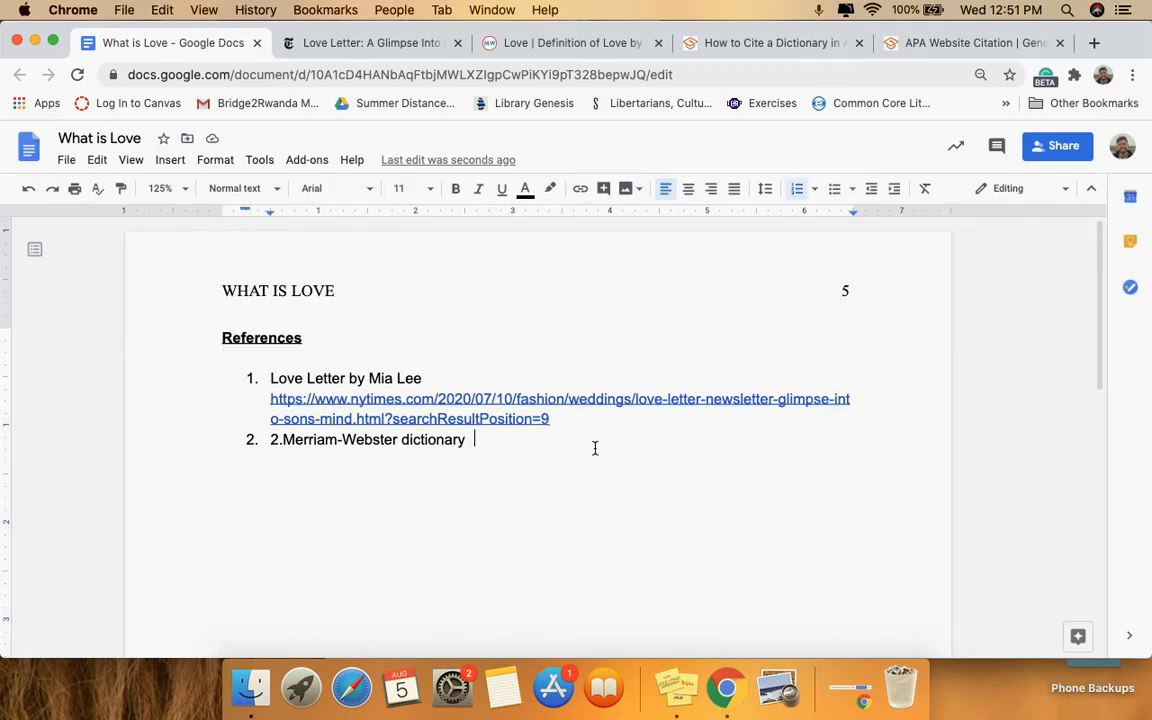
{"action": "double_click", "coordinate": [287, 339]}
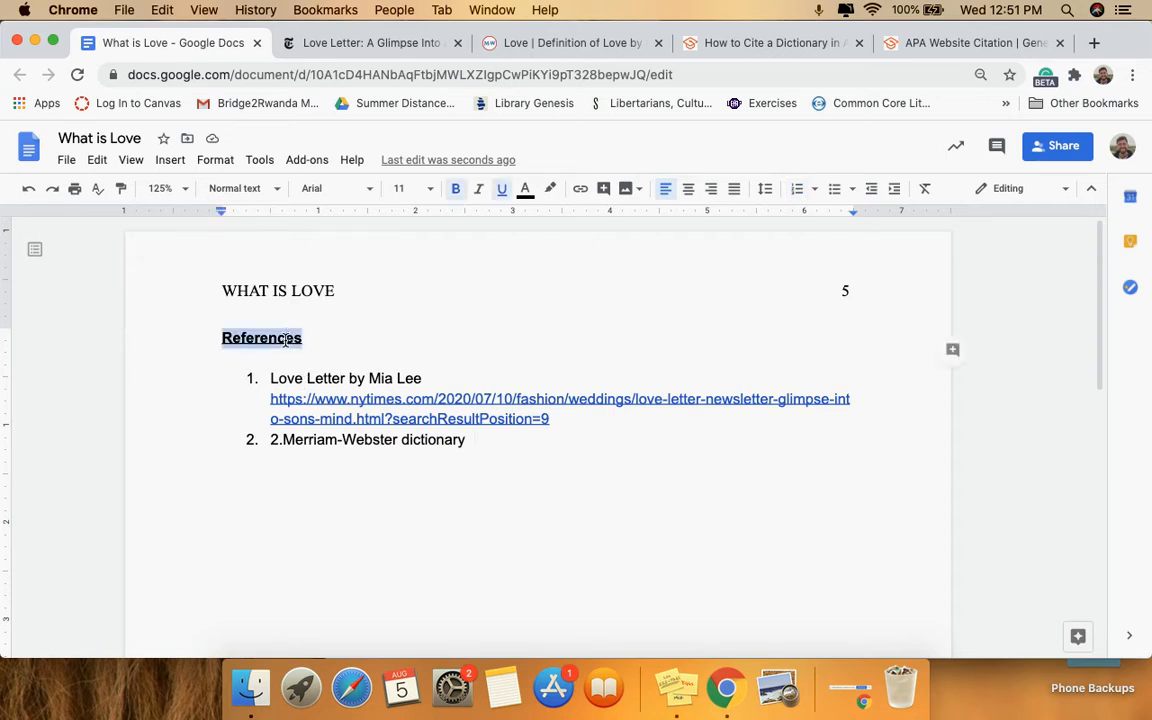
{"action": "left_click_drag", "start_coordinate": [221, 340], "coordinate": [496, 481]}
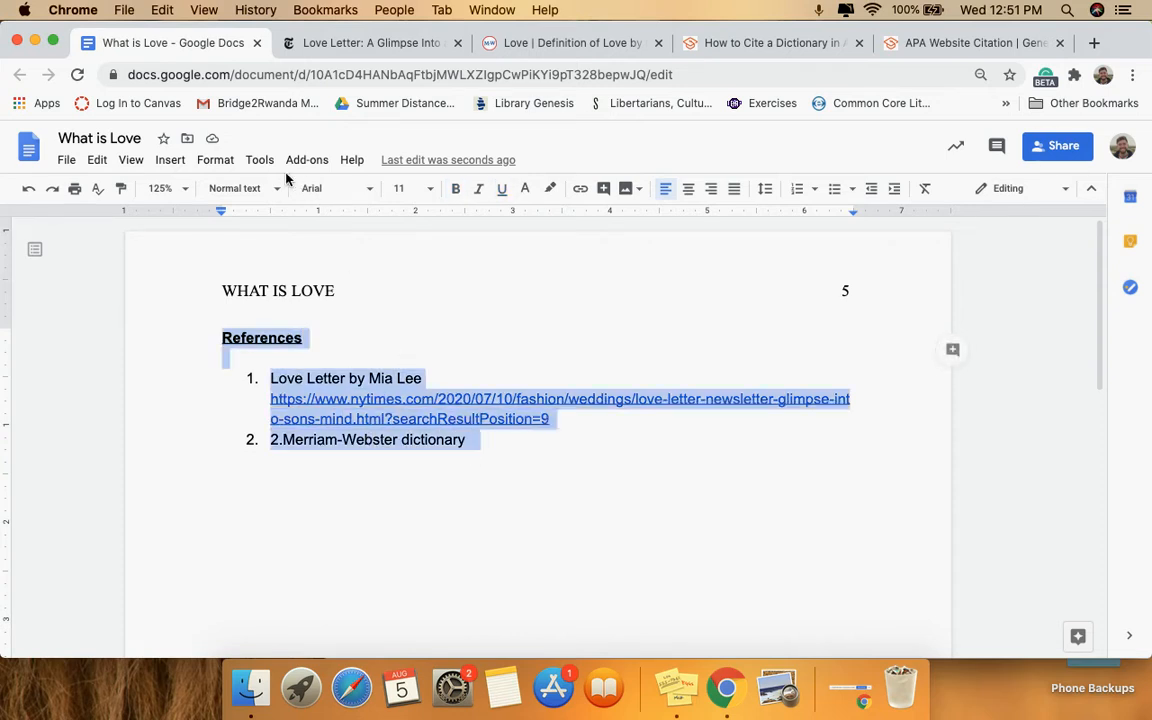
{"action": "left_click", "coordinate": [332, 190]}
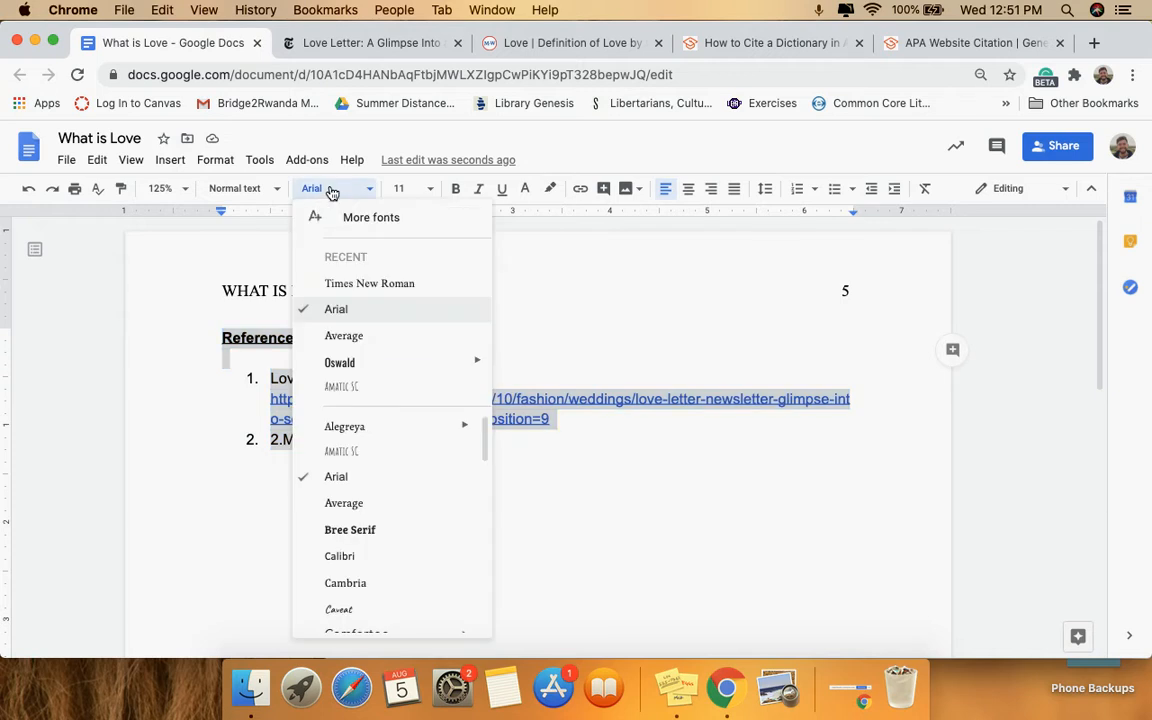
{"action": "left_click", "coordinate": [372, 284]}
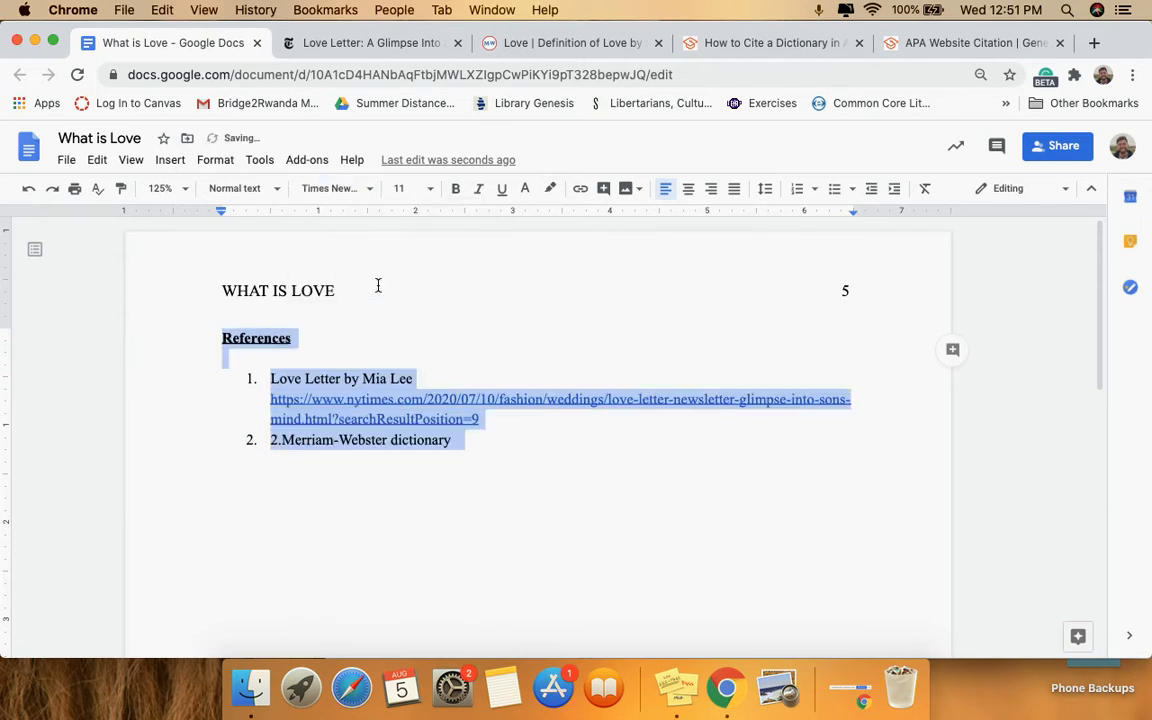
{"action": "left_click", "coordinate": [491, 489]}
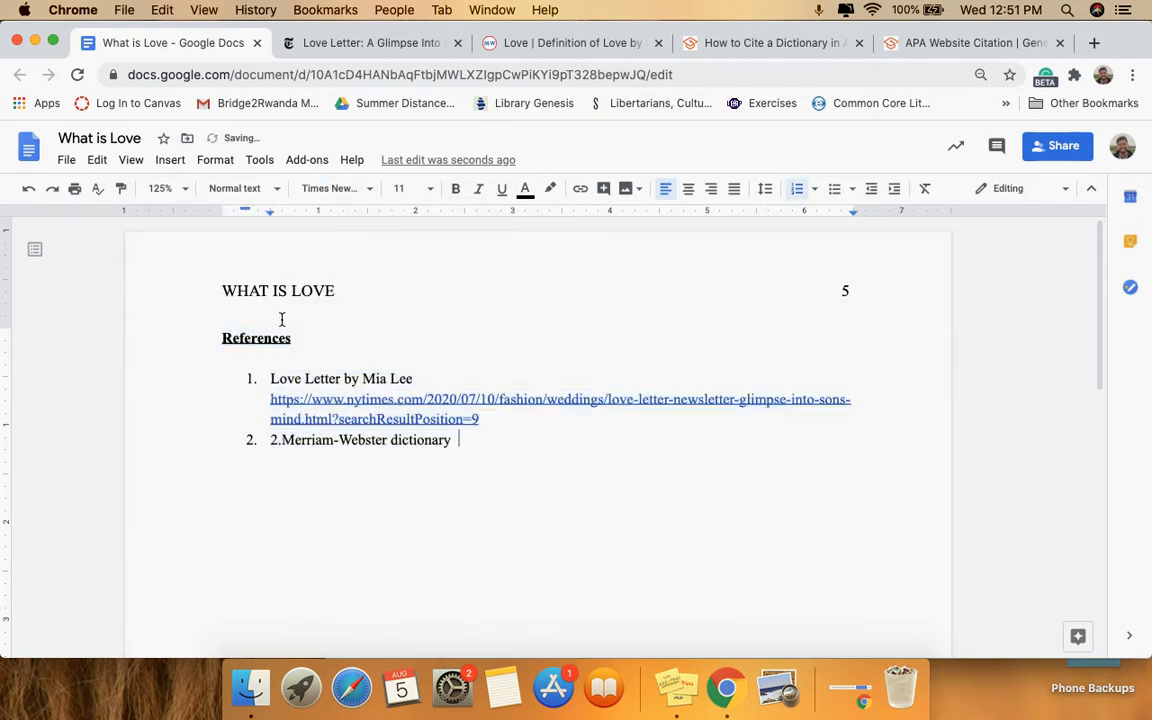
Remove the bold and underline from the References heading and center it on the page.
{"action": "double_click", "coordinate": [255, 335]}
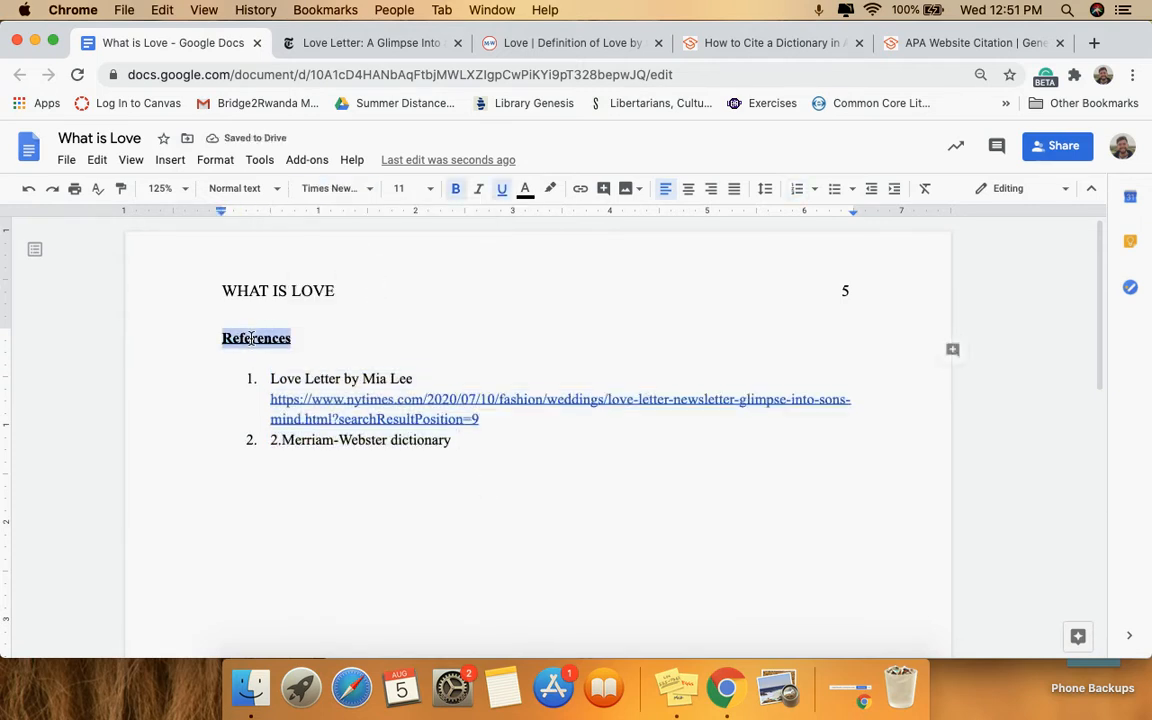
{"action": "left_click", "coordinate": [457, 191]}
{"action": "left_click", "coordinate": [504, 190]}
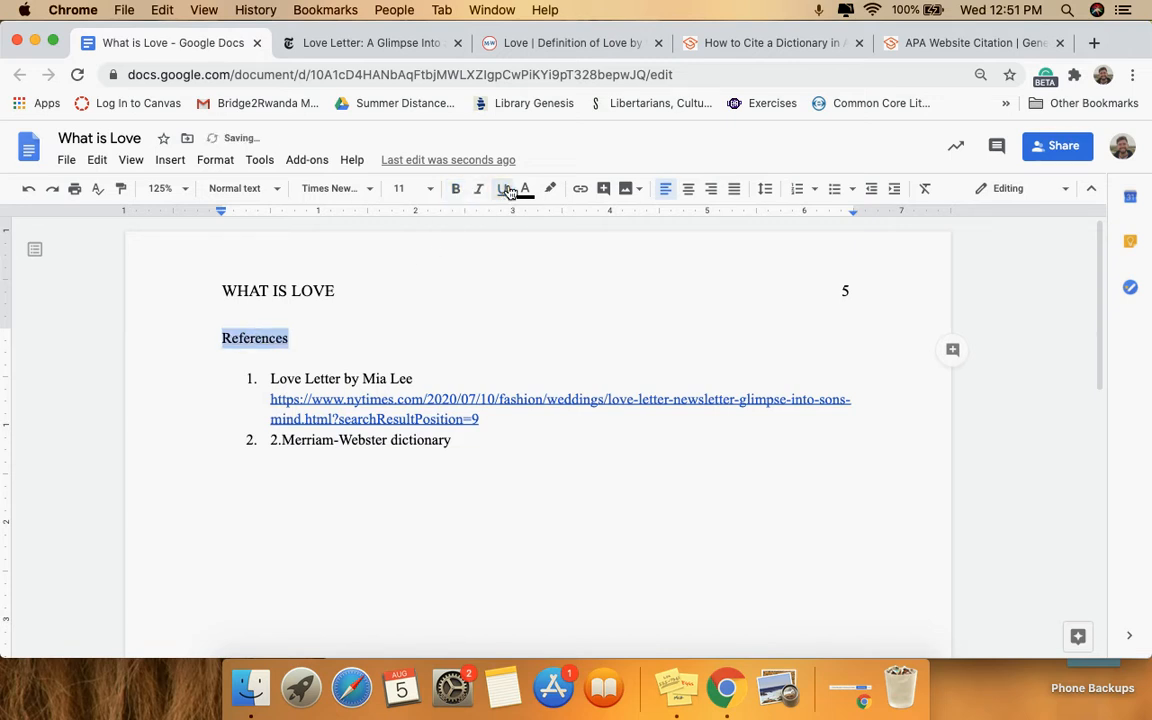
{"action": "left_click", "coordinate": [687, 192]}
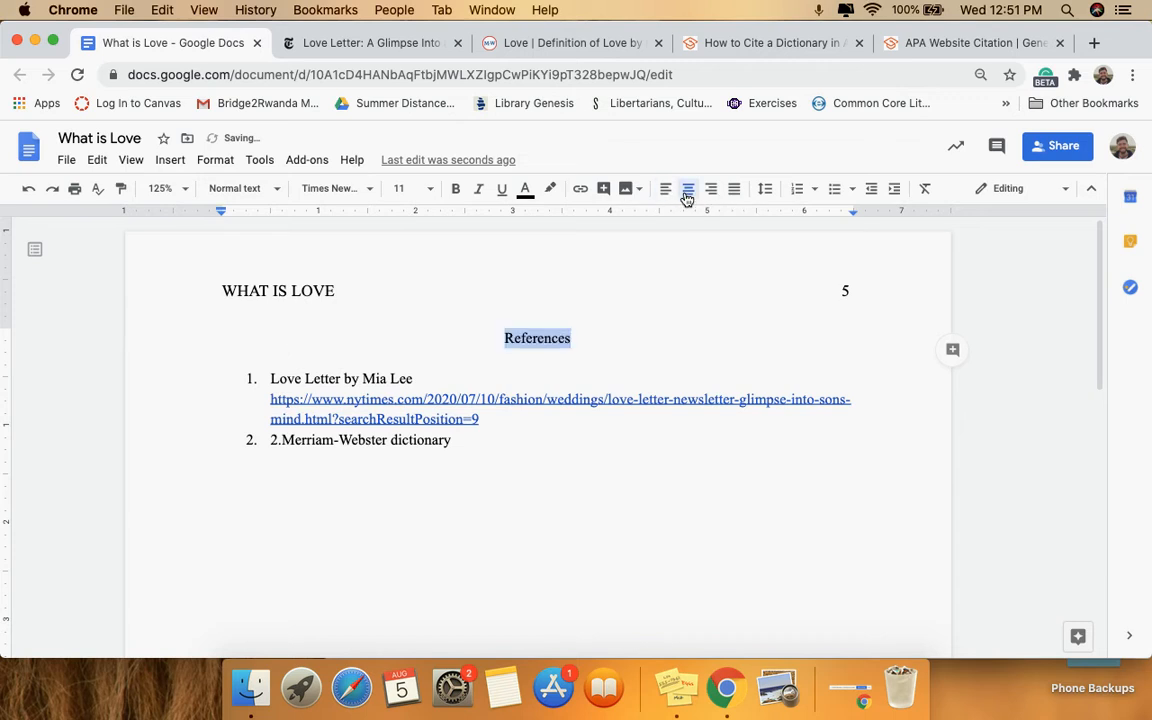
{"action": "left_click", "coordinate": [607, 340]}
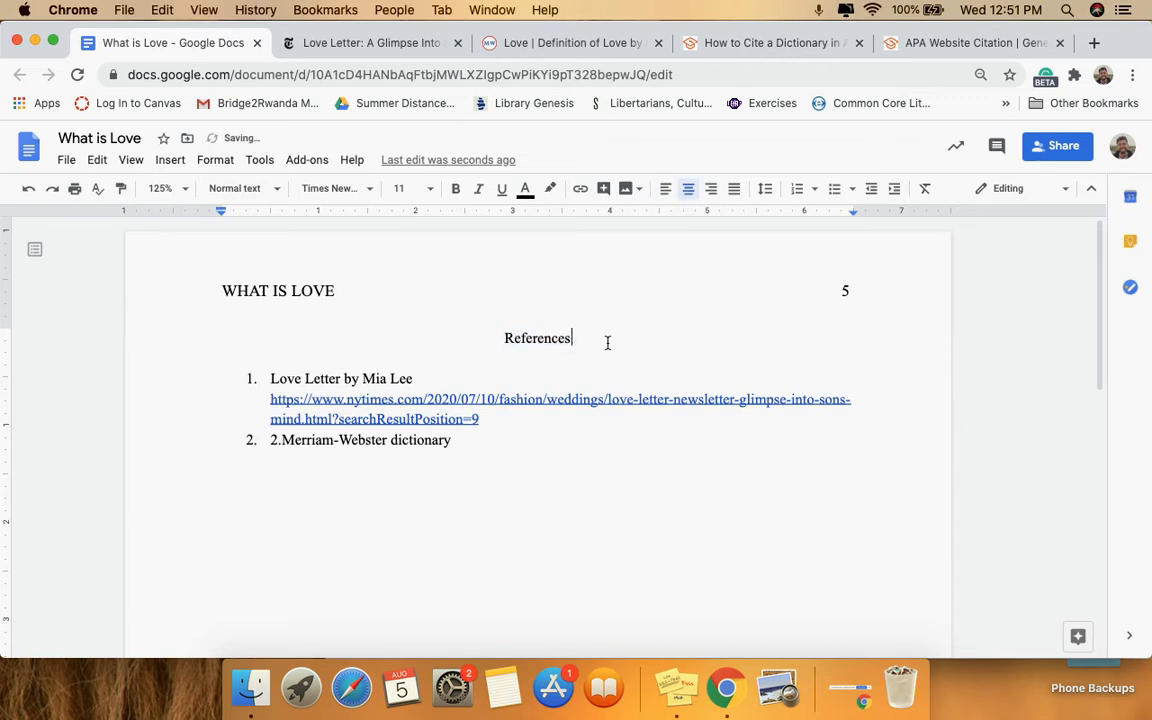
Remove the automatic list numbering and indentation from both reference entries so they start at the margin.
{"action": "left_click", "coordinate": [270, 378]}
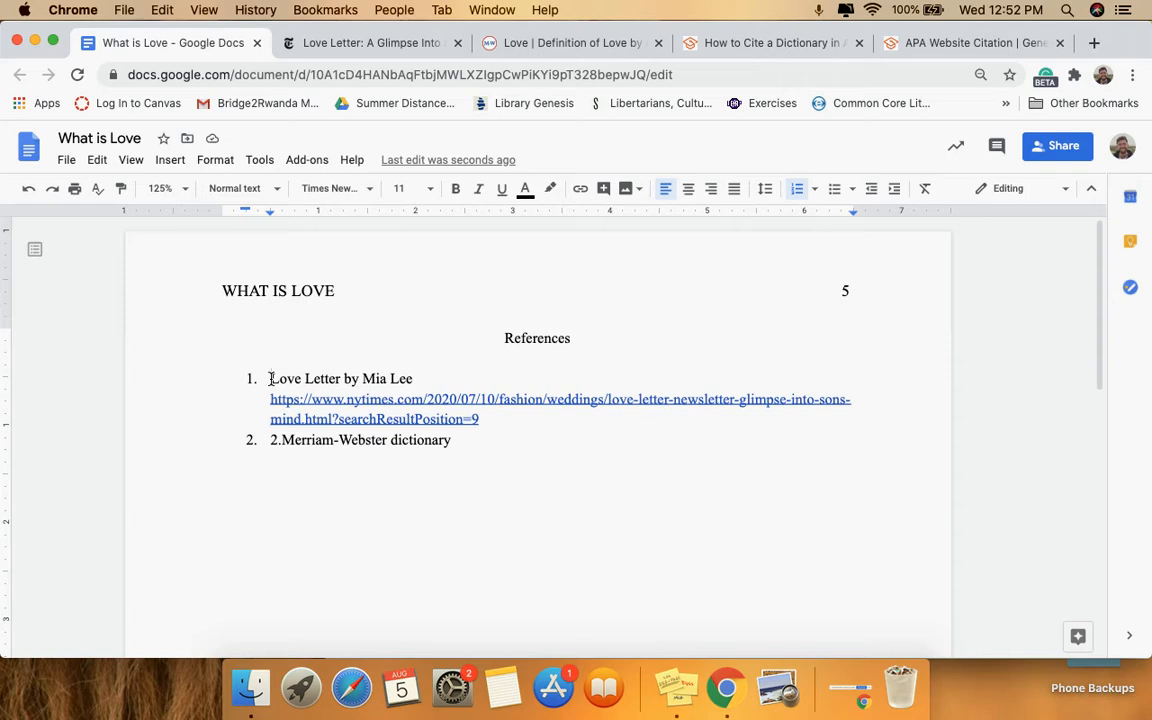
{"action": "key", "text": "BackSpace"}
{"action": "key", "text": "BackSpace"}
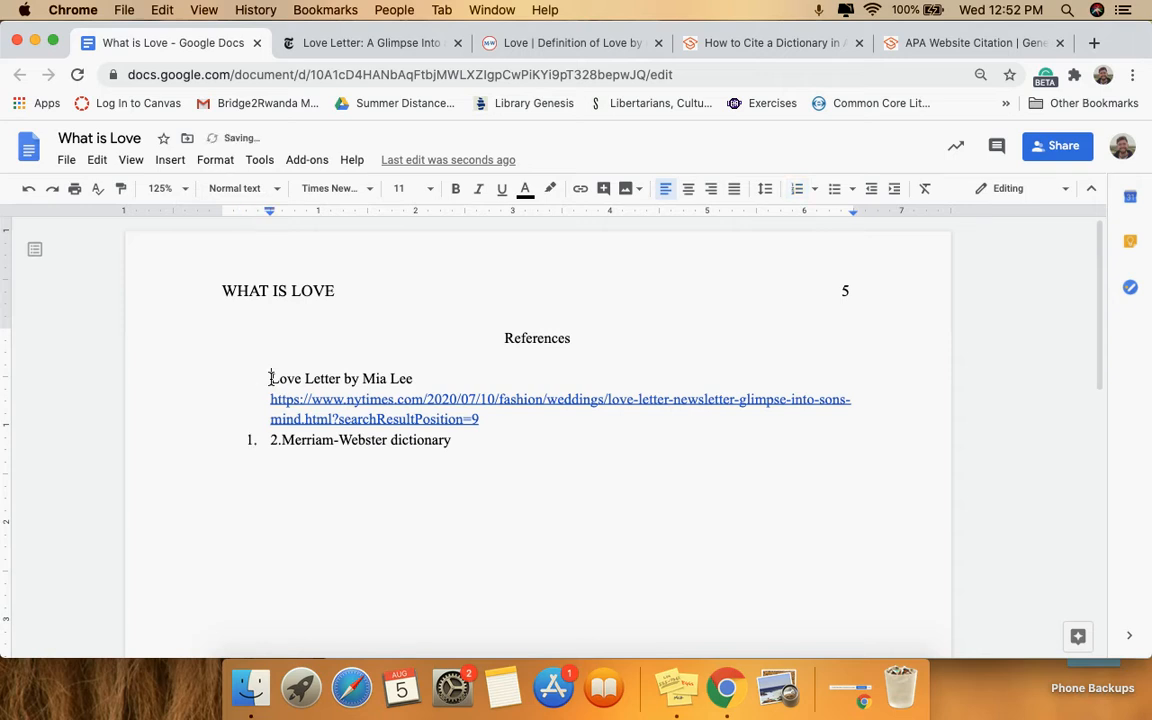
{"action": "left_click", "coordinate": [268, 443]}
{"action": "key", "text": "BackSpace"}
{"action": "key", "text": "BackSpace"}
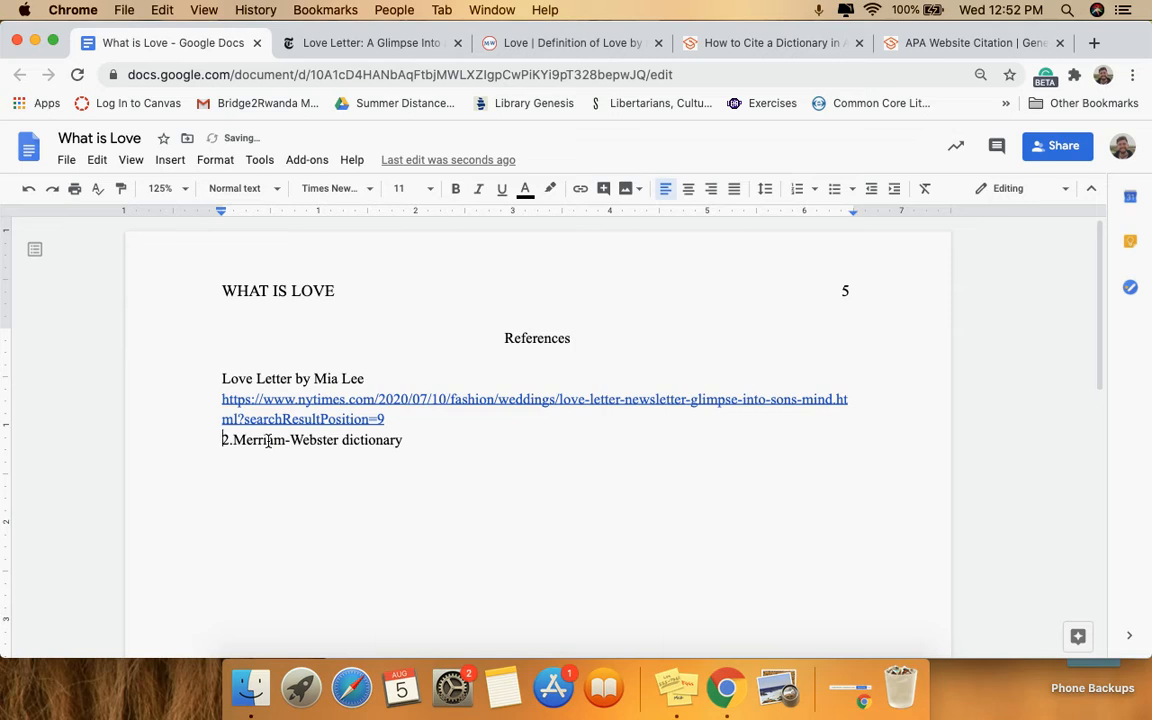
Insert a blank line above the Merriam-Webster dictionary entry and delete the typed "2." in front of it.
{"action": "key", "text": "Return"}
{"action": "left_click", "coordinate": [232, 459]}
{"action": "key", "text": "BackSpace"}
{"action": "key", "text": "BackSpace"}
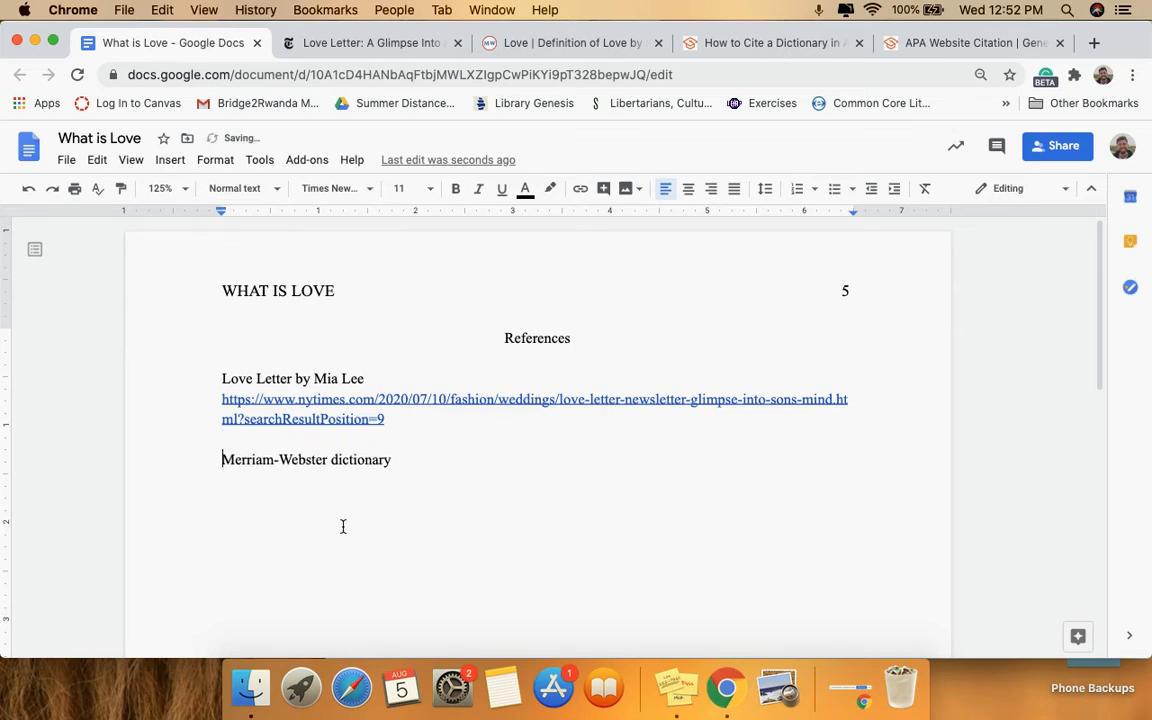
{"action": "left_click", "coordinate": [223, 378]}
{"action": "left_click_drag", "start_coordinate": [223, 378], "coordinate": [337, 378]}
{"action": "left_click", "coordinate": [380, 378]}
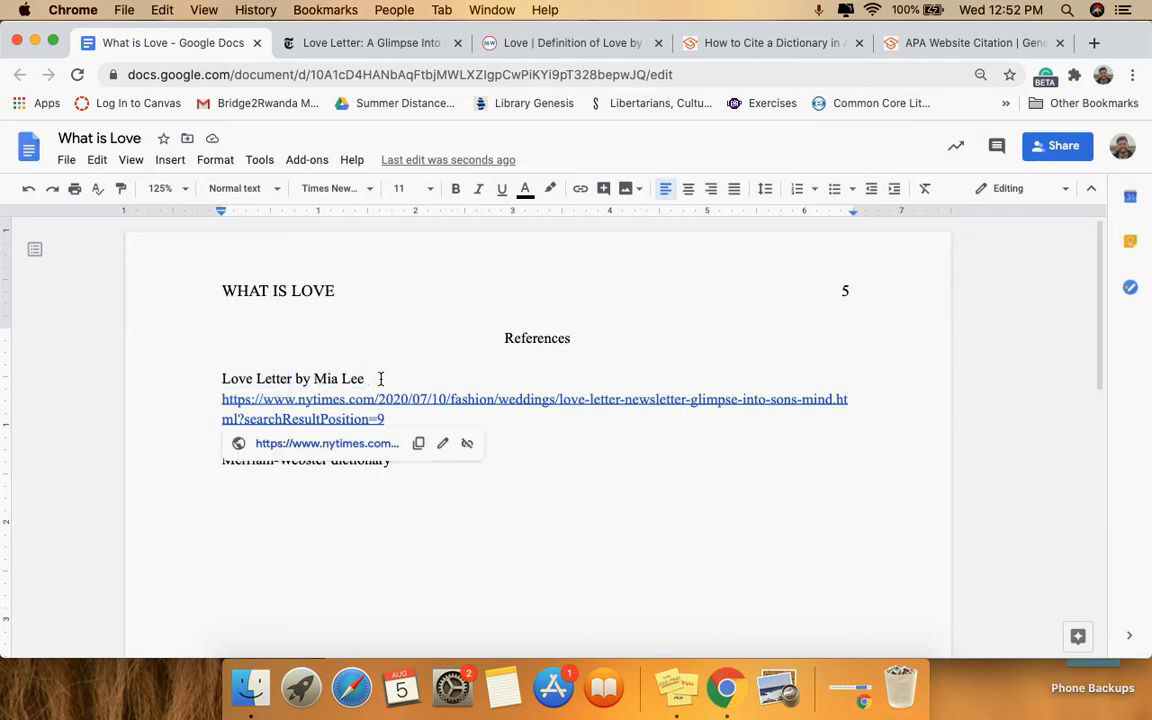
{"action": "left_click", "coordinate": [381, 532]}
{"action": "left_click", "coordinate": [416, 463]}
{"action": "left_click_drag", "start_coordinate": [415, 462], "coordinate": [209, 455]}
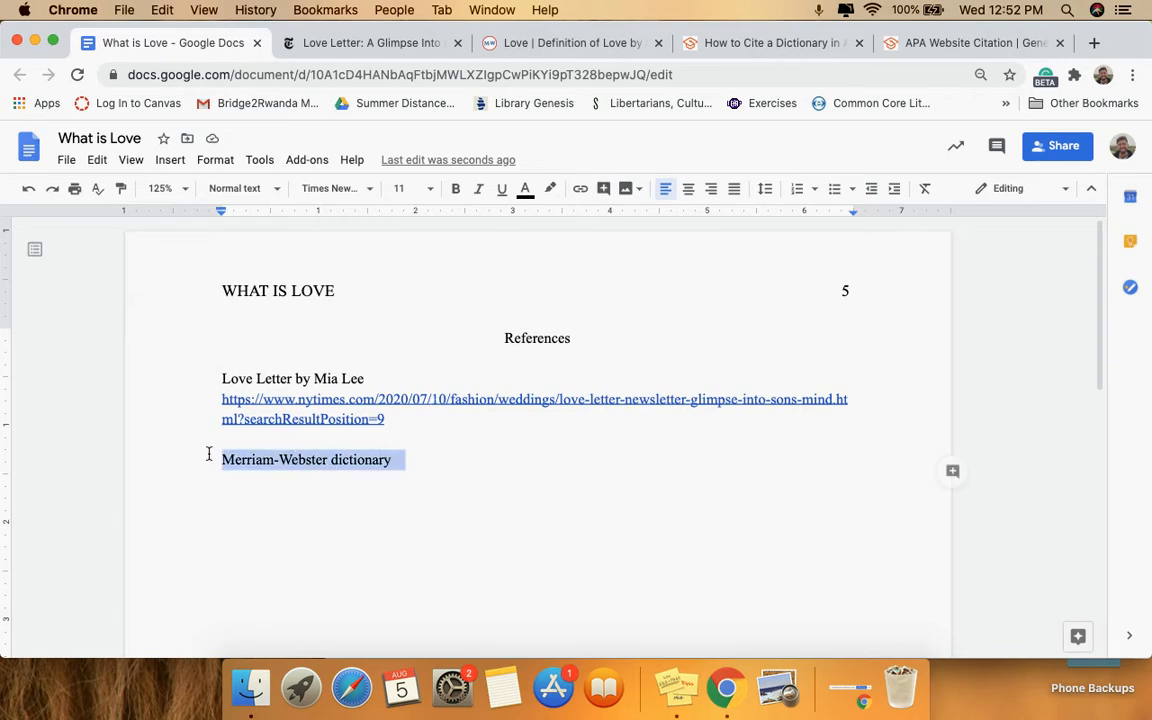
{"action": "left_click", "coordinate": [245, 437]}
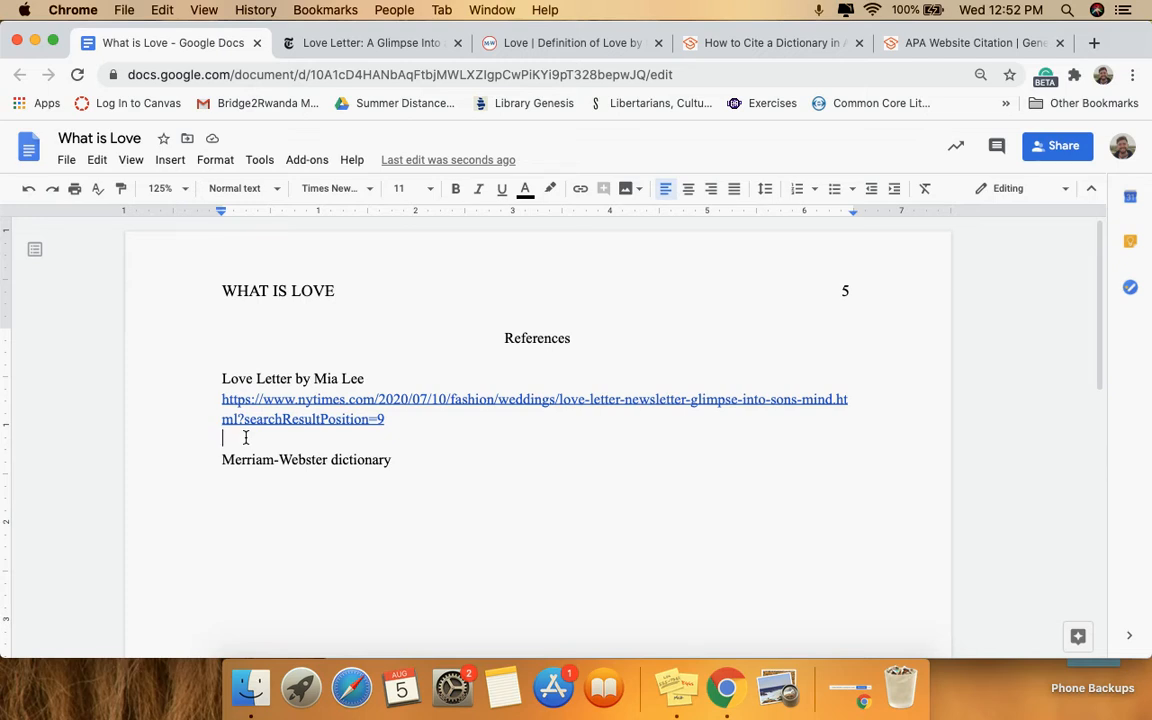
Bring up the Scribbr APA website citation guide, place its tab ahead of the dictionary guide, and examine the newspaper article reference format.
{"action": "left_click", "coordinate": [403, 48]}
{"action": "left_click", "coordinate": [505, 45]}
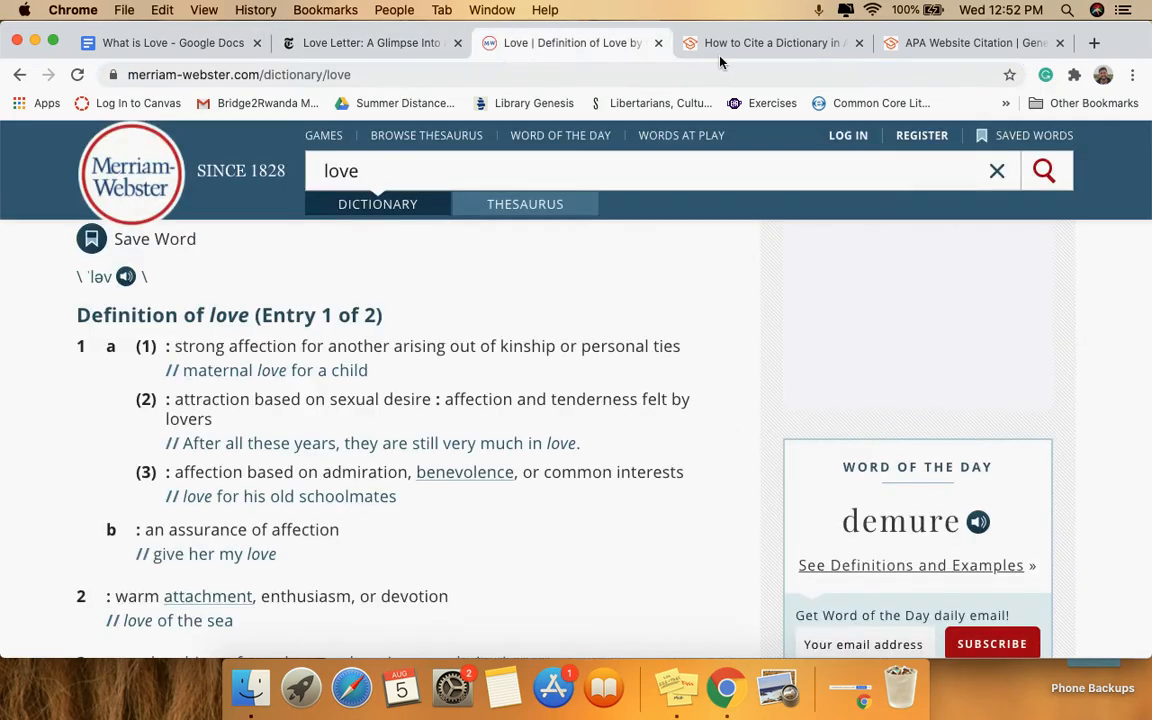
{"action": "left_click", "coordinate": [728, 48]}
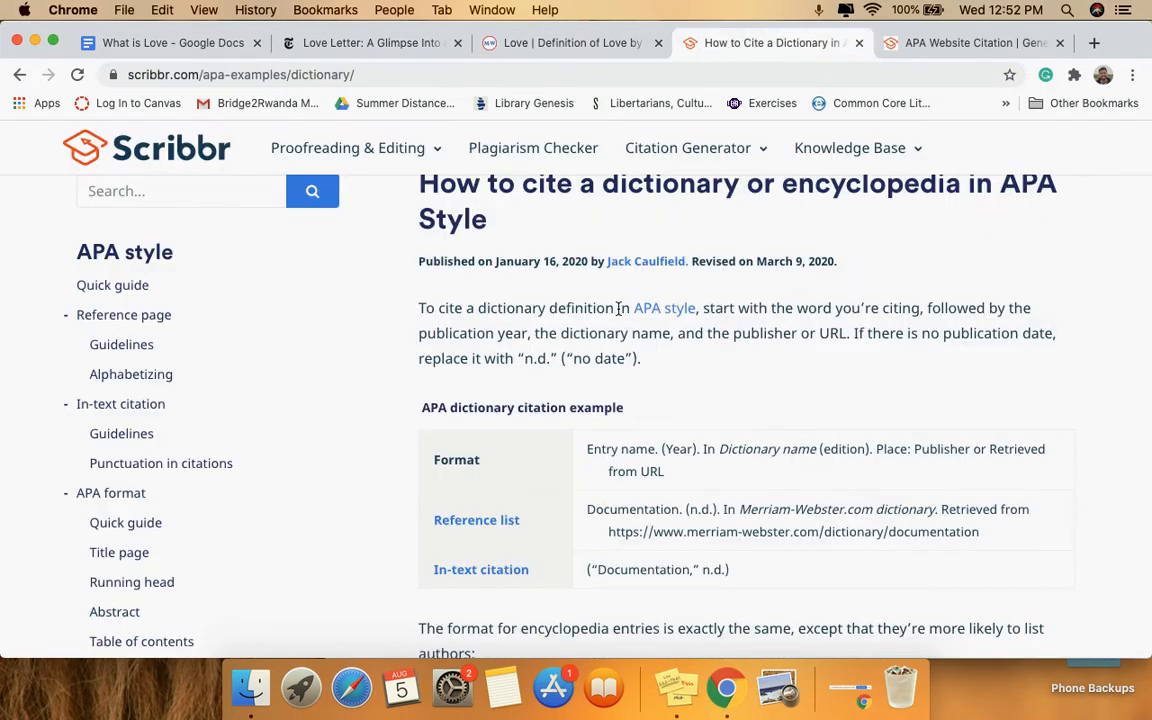
{"action": "left_click", "coordinate": [948, 43]}
{"action": "left_click_drag", "start_coordinate": [785, 54], "coordinate": [706, 42]}
{"action": "mouse_move", "coordinate": [652, 244]}
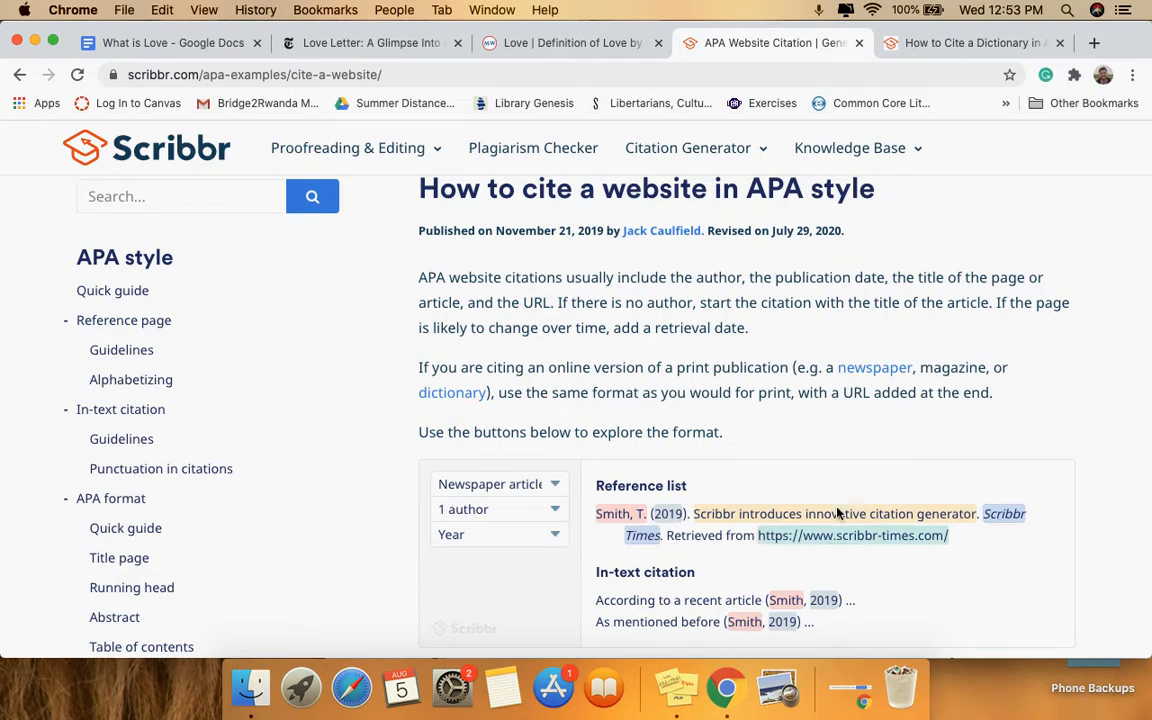
Check the New York Times article's citation details and return to the What is Love document.
{"action": "left_click", "coordinate": [425, 45]}
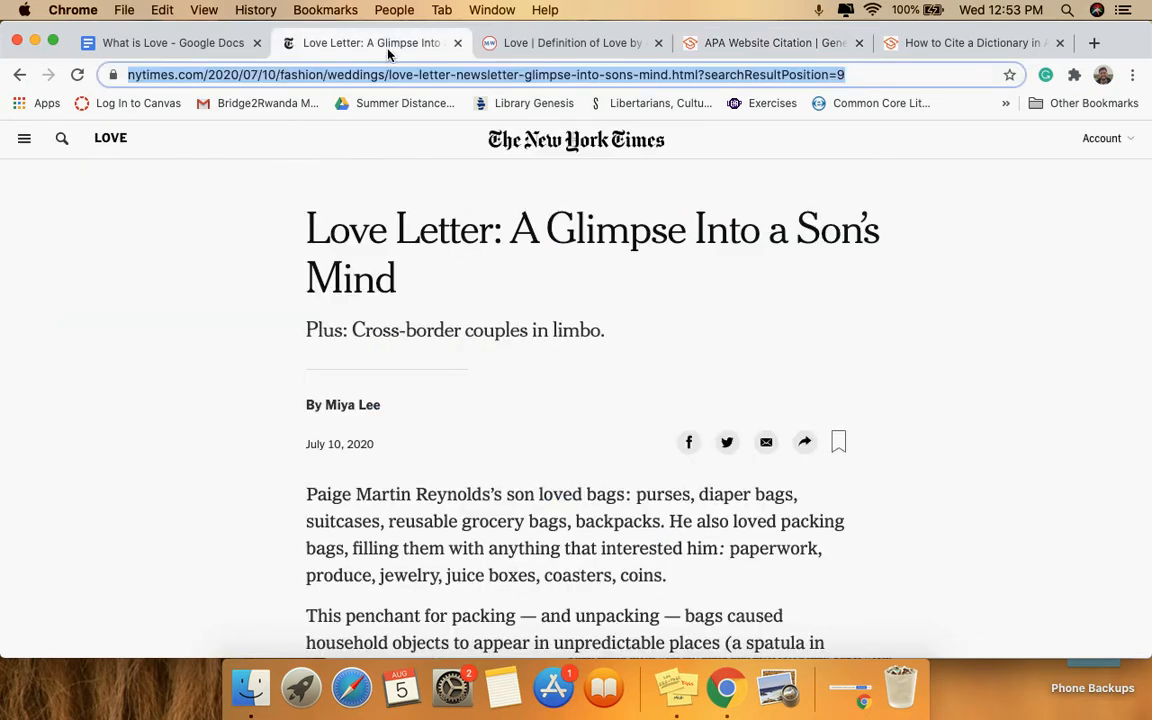
{"action": "left_click", "coordinate": [200, 44]}
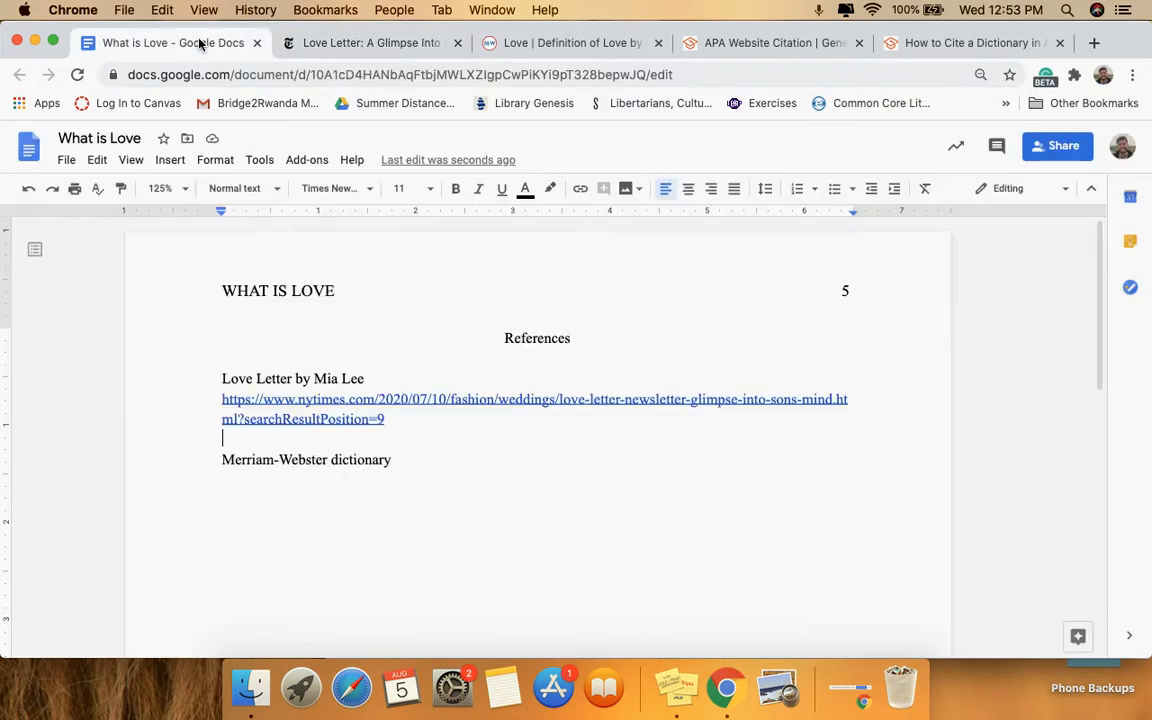
Put the article author's last name, a comma and first initial at the start of the first reference, checking the Scribbr newspaper format.
{"action": "triple_click", "coordinate": [224, 377]}
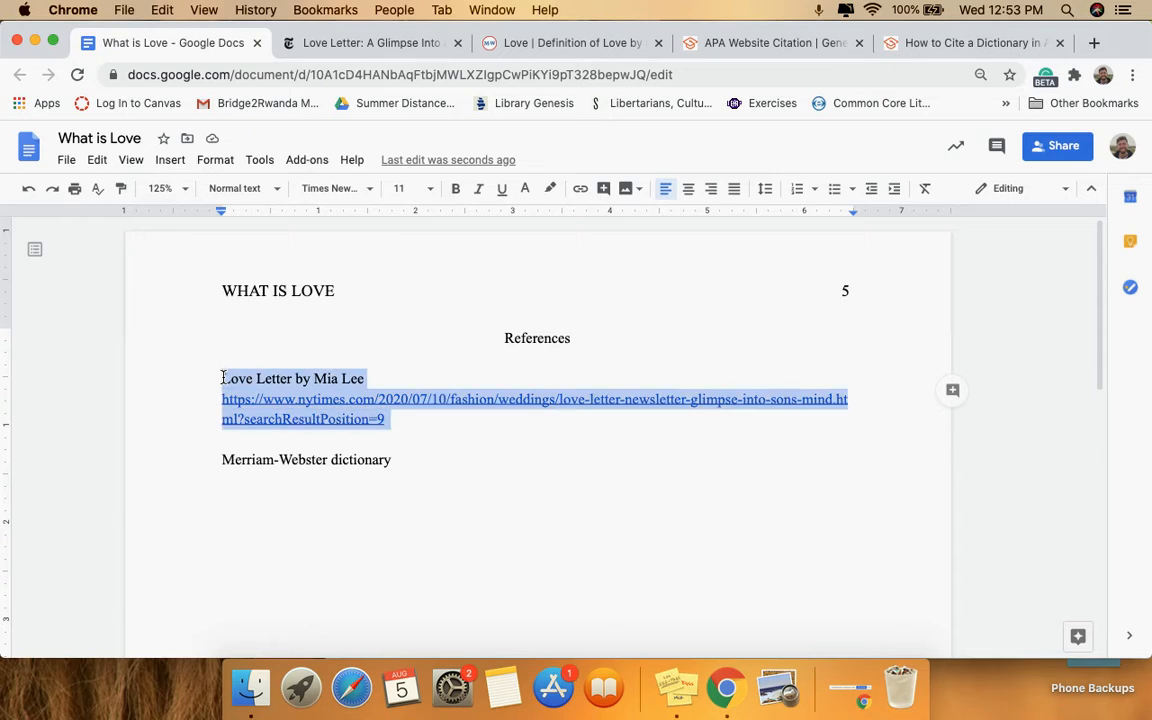
{"action": "left_click", "coordinate": [222, 378]}
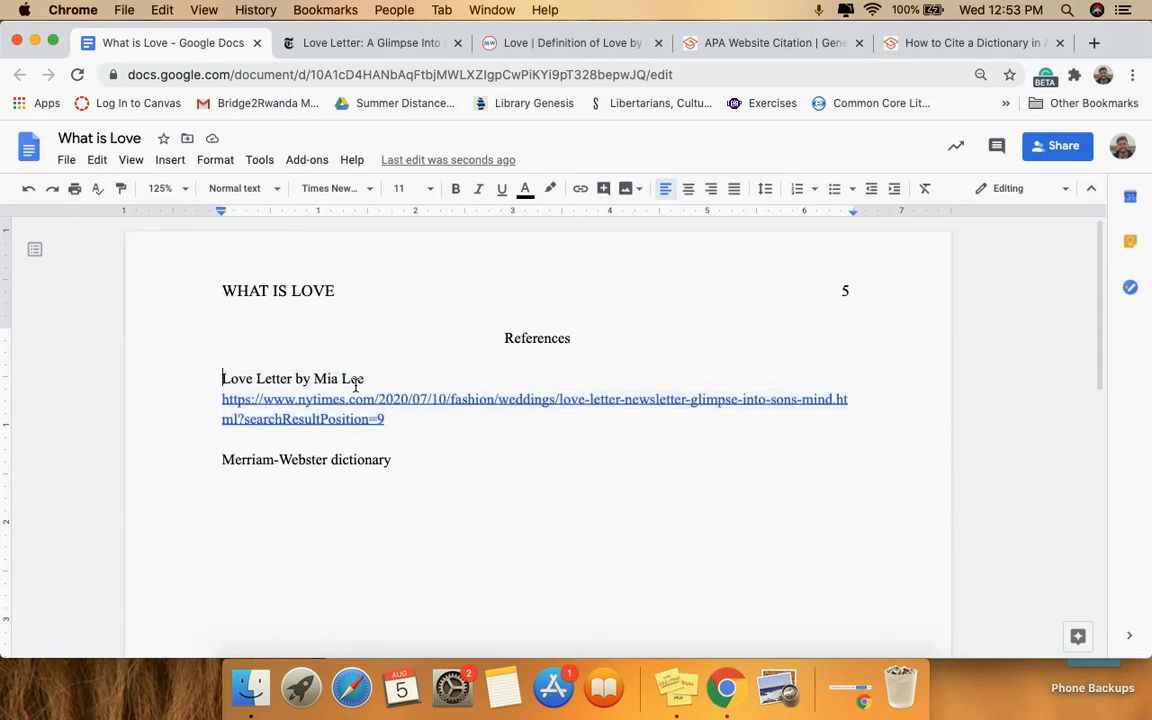
{"action": "left_click_drag", "start_coordinate": [341, 378], "coordinate": [352, 378]}
{"action": "left_click", "coordinate": [218, 380]}
{"action": "type", "text": "Lee"}
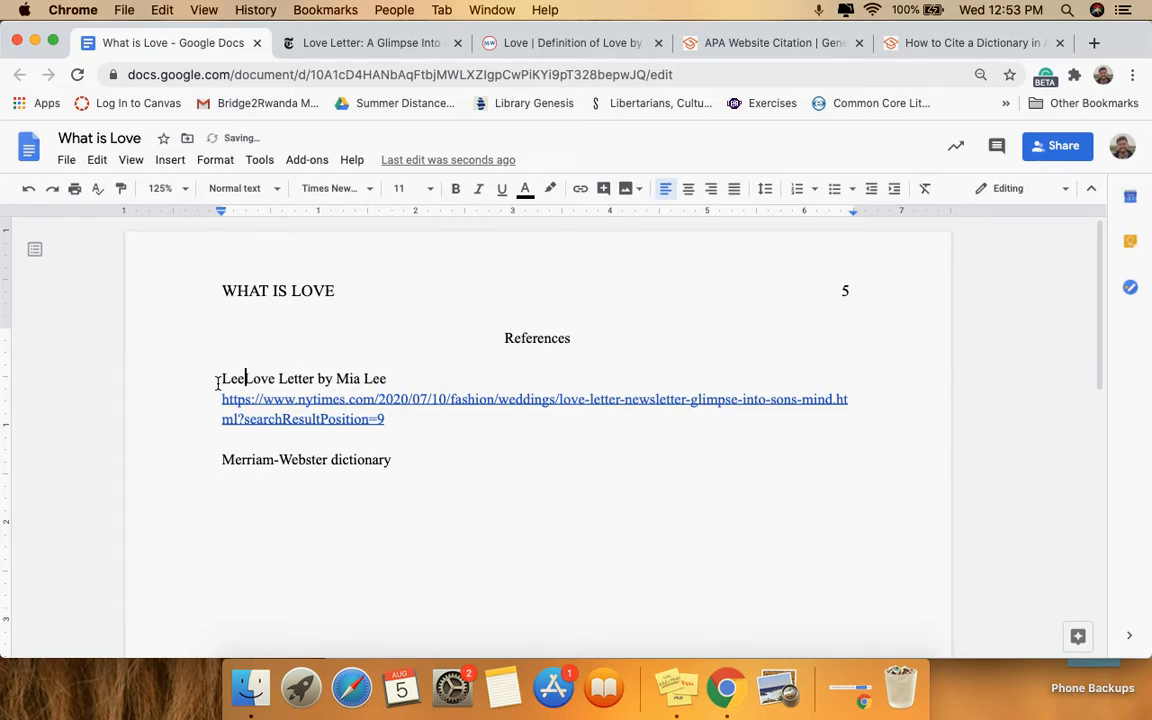
{"action": "left_click", "coordinate": [740, 44]}
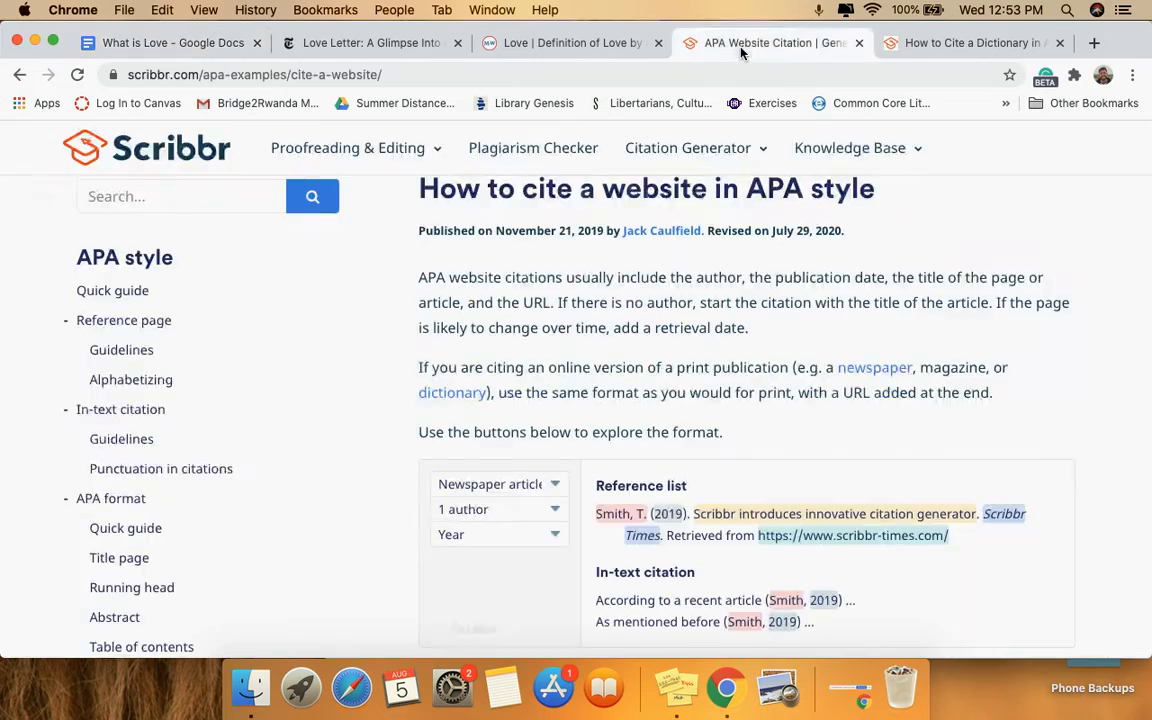
{"action": "left_click", "coordinate": [200, 43]}
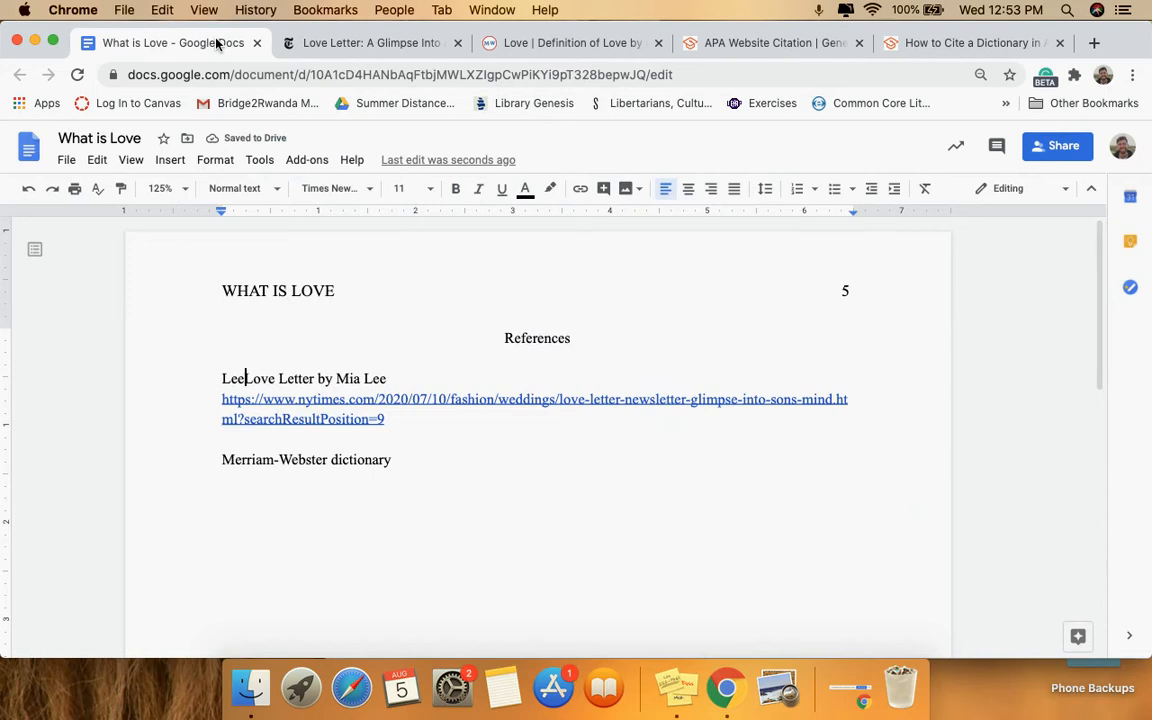
{"action": "type", "text": ", M."}
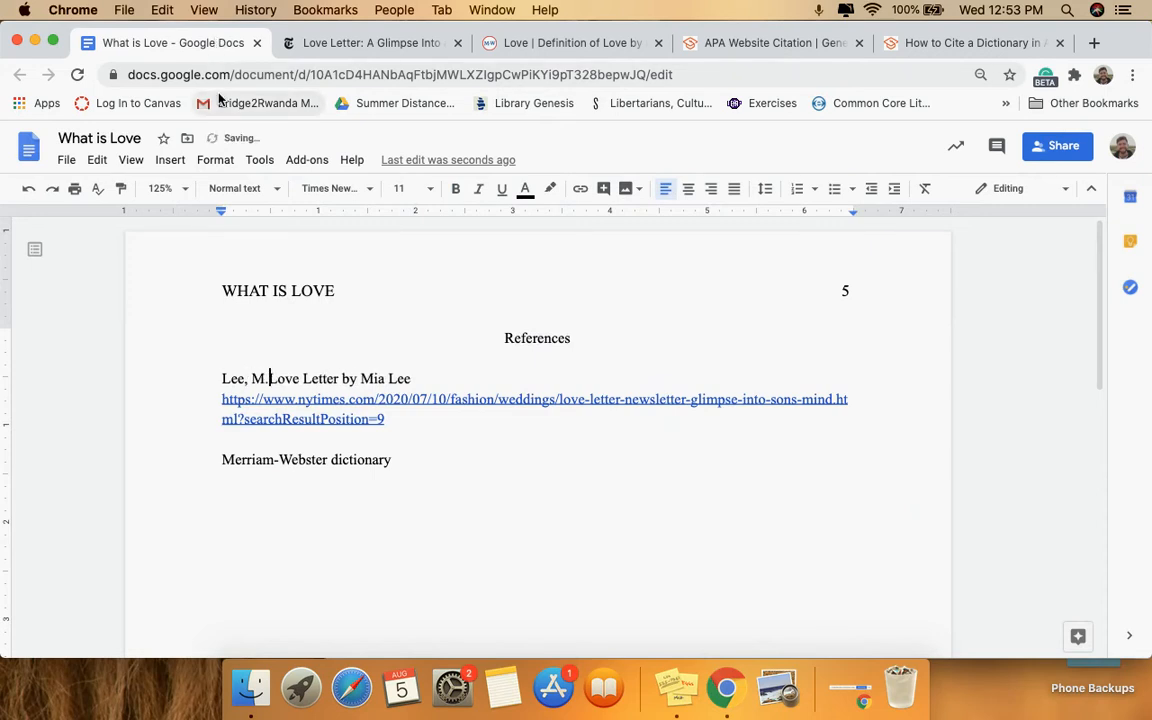
Delete the "by" and author's name that follow "Love Letter" in the first reference.
{"action": "left_click", "coordinate": [414, 379]}
{"action": "left_click_drag", "start_coordinate": [411, 380], "coordinate": [350, 378]}
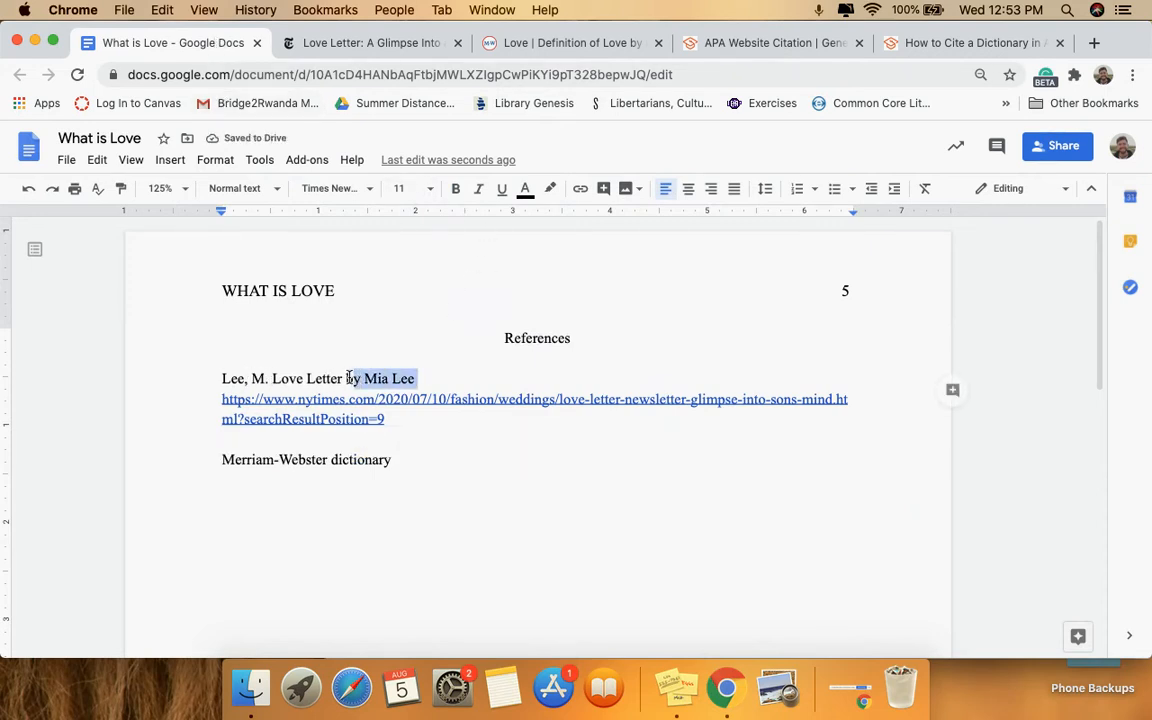
{"action": "key", "text": "BackSpace"}
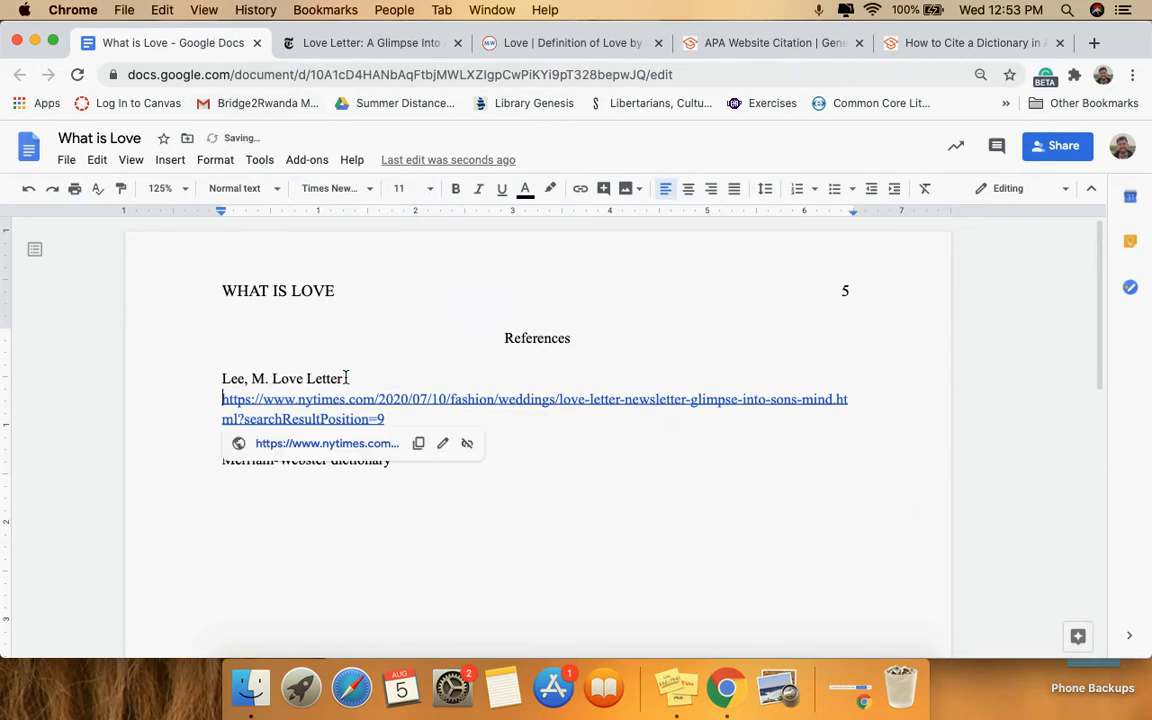
Look up the article's publication year and insert "(2020)." after the author's initial, punctuated as in the Scribbr example.
{"action": "left_click", "coordinate": [269, 379]}
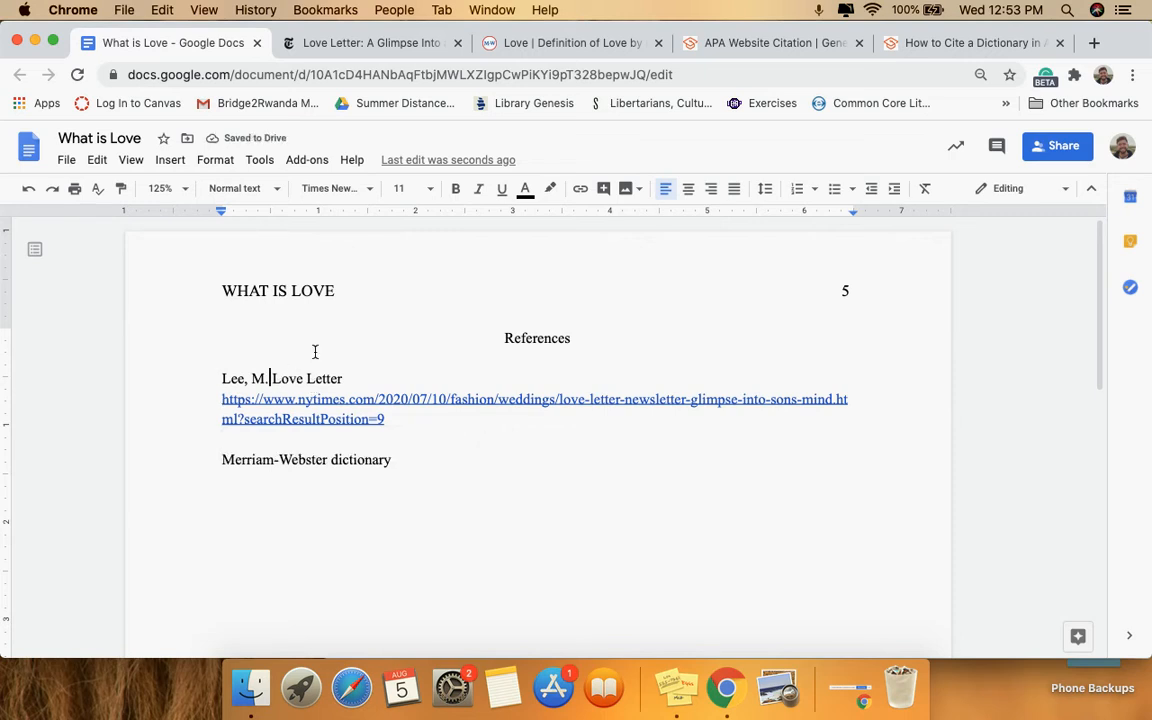
{"action": "left_click", "coordinate": [395, 54]}
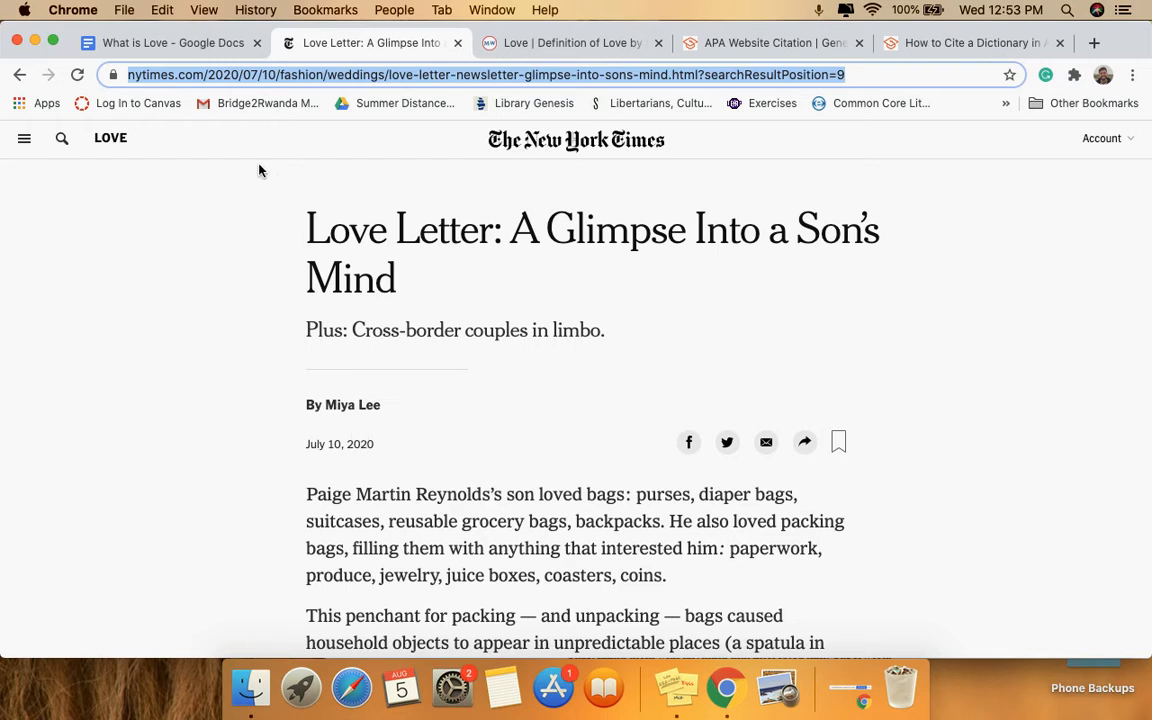
{"action": "left_click", "coordinate": [198, 43]}
{"action": "type", "text": "(2020) Love Letter"}
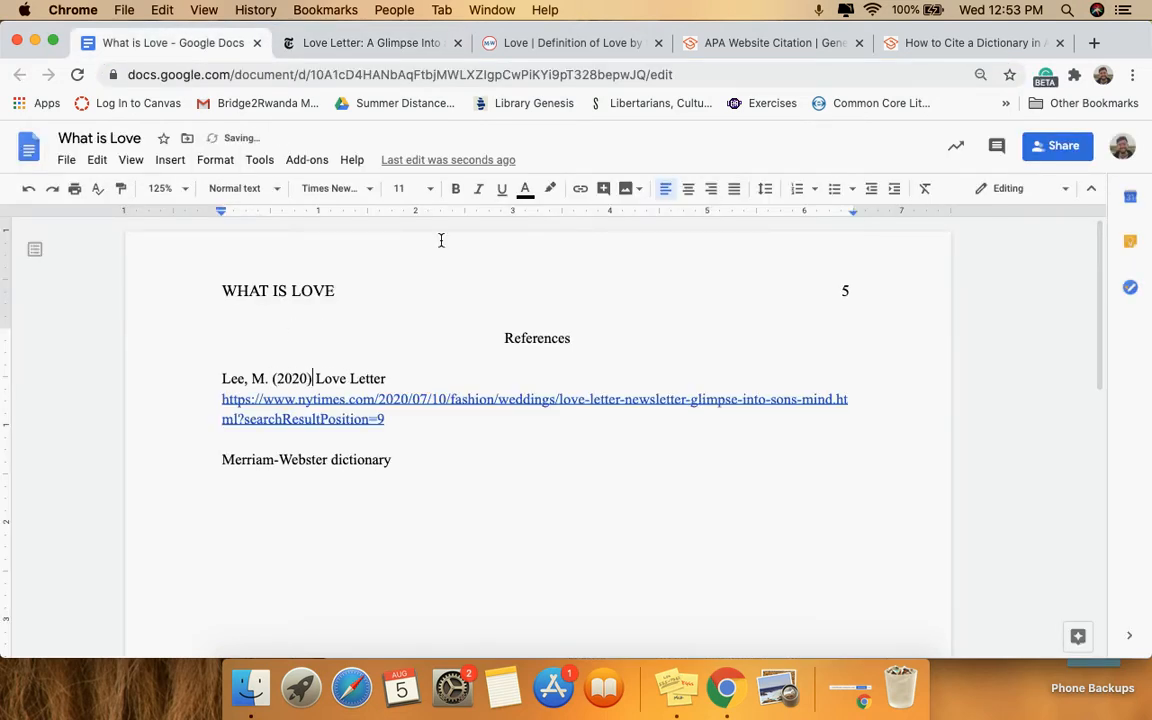
{"action": "left_click", "coordinate": [818, 44]}
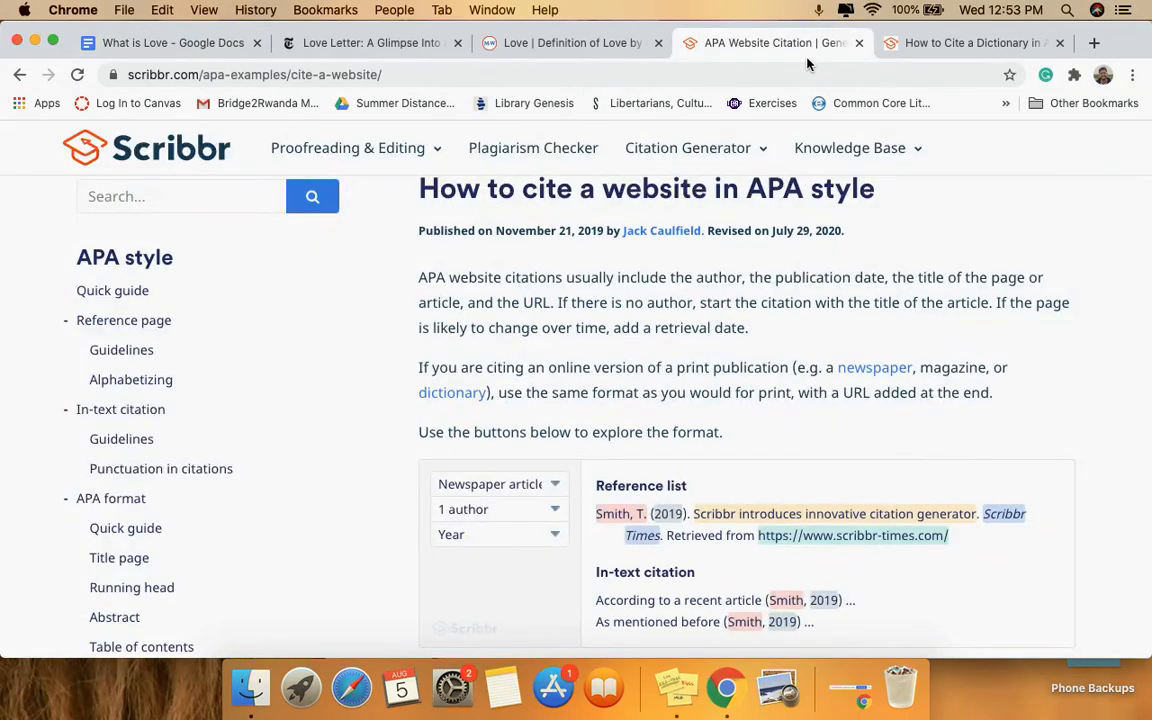
{"action": "left_click", "coordinate": [160, 43]}
{"action": "type", "text": "). Love Letter"}
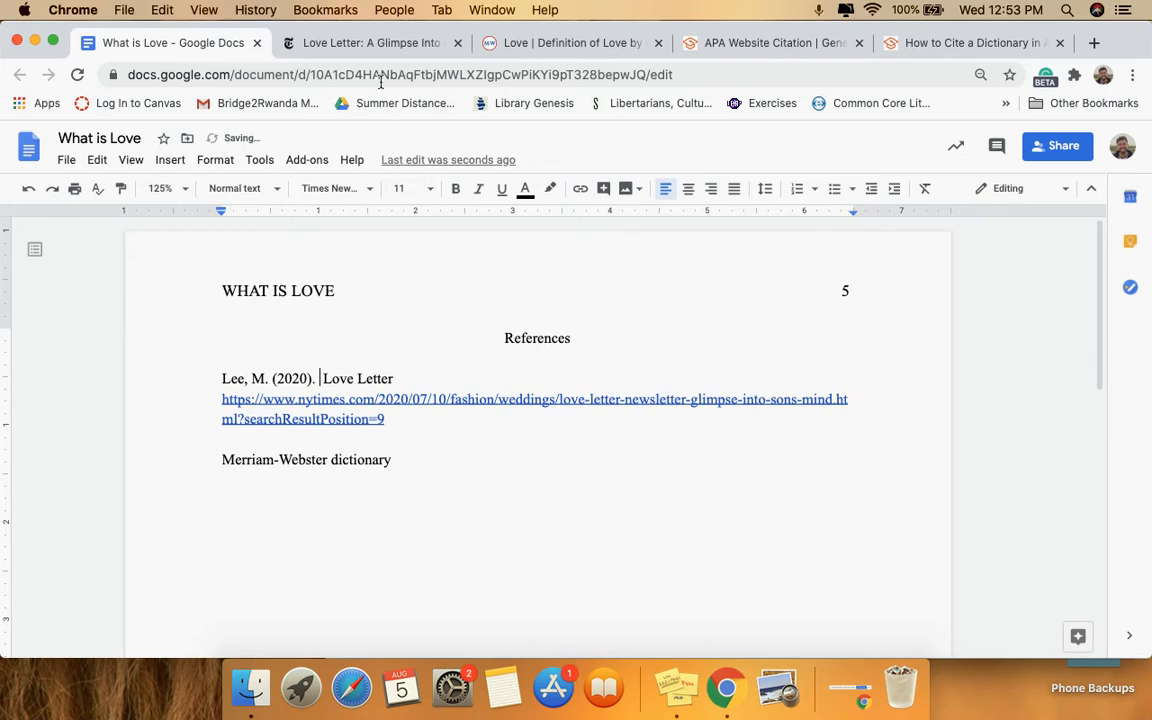
Replace the short title after the year with the full article title "Love Letter: A Glimpse into a Son's Mind".
{"action": "left_click", "coordinate": [345, 45]}
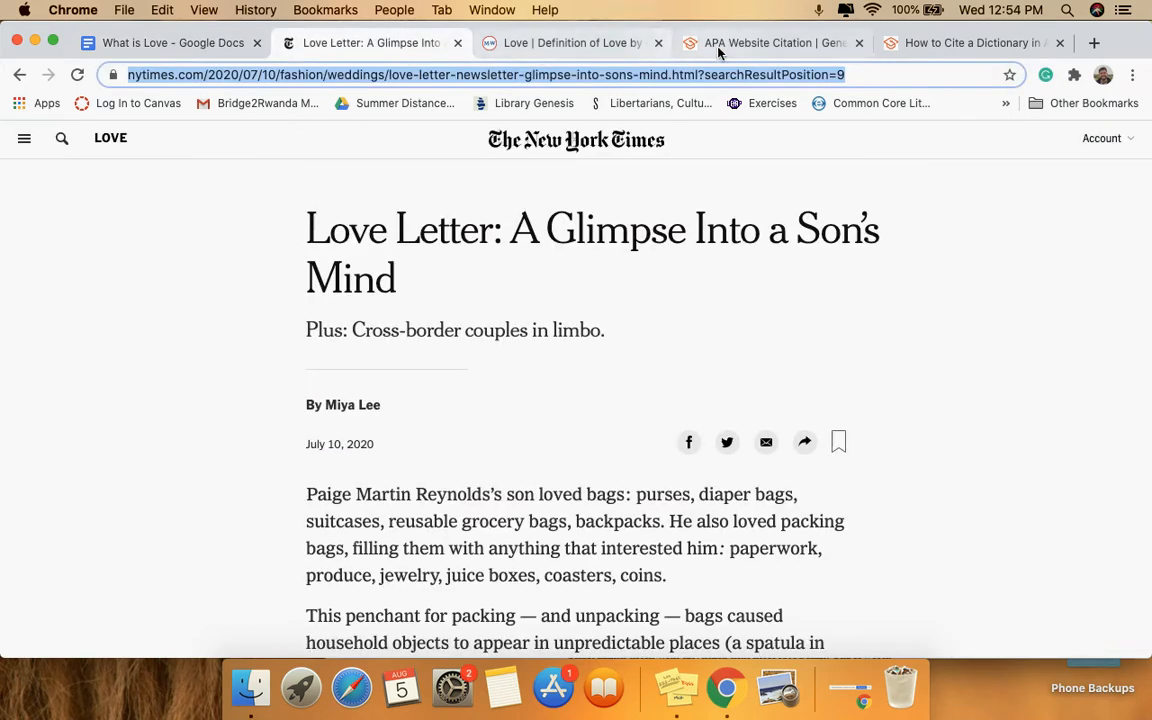
{"action": "left_click", "coordinate": [765, 43]}
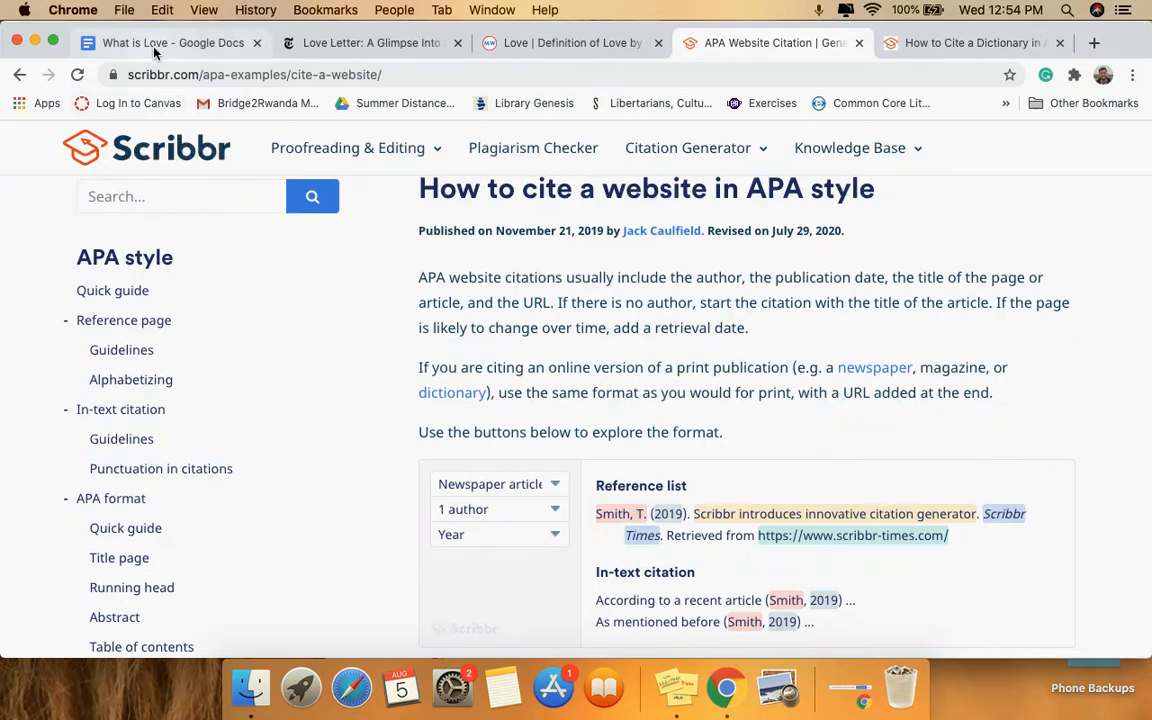
{"action": "left_click", "coordinate": [150, 43]}
{"action": "left_click", "coordinate": [322, 50]}
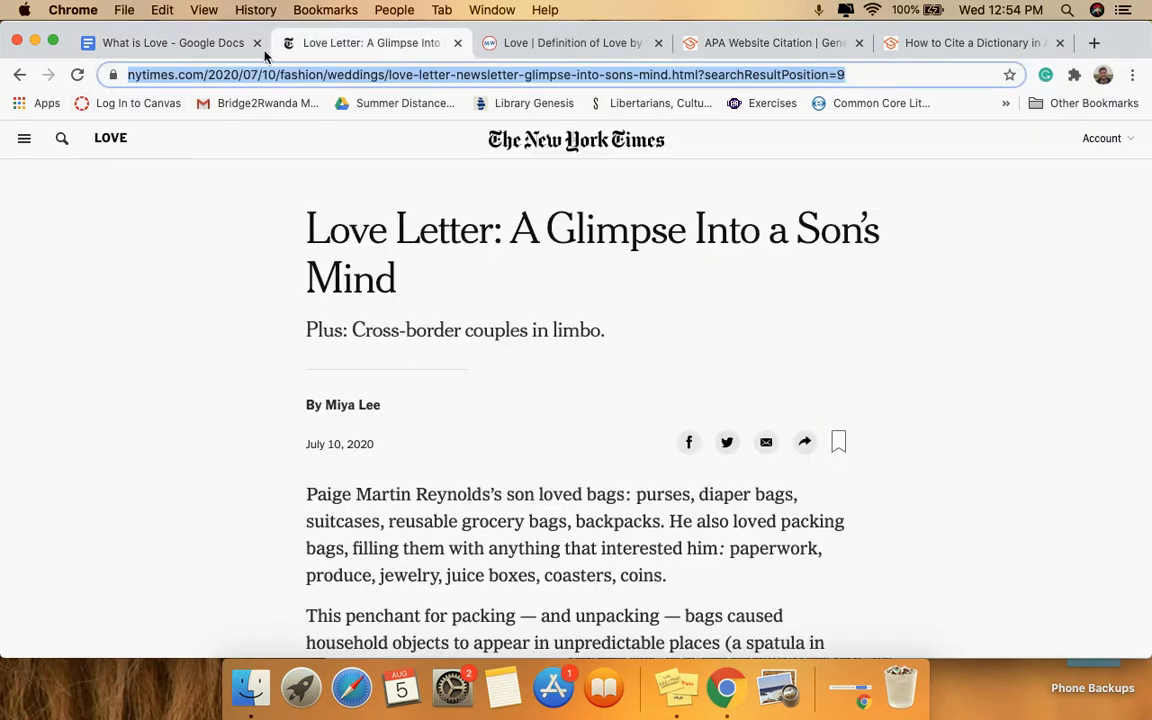
{"action": "left_click", "coordinate": [174, 44]}
{"action": "type", "text": "Love Letter"}
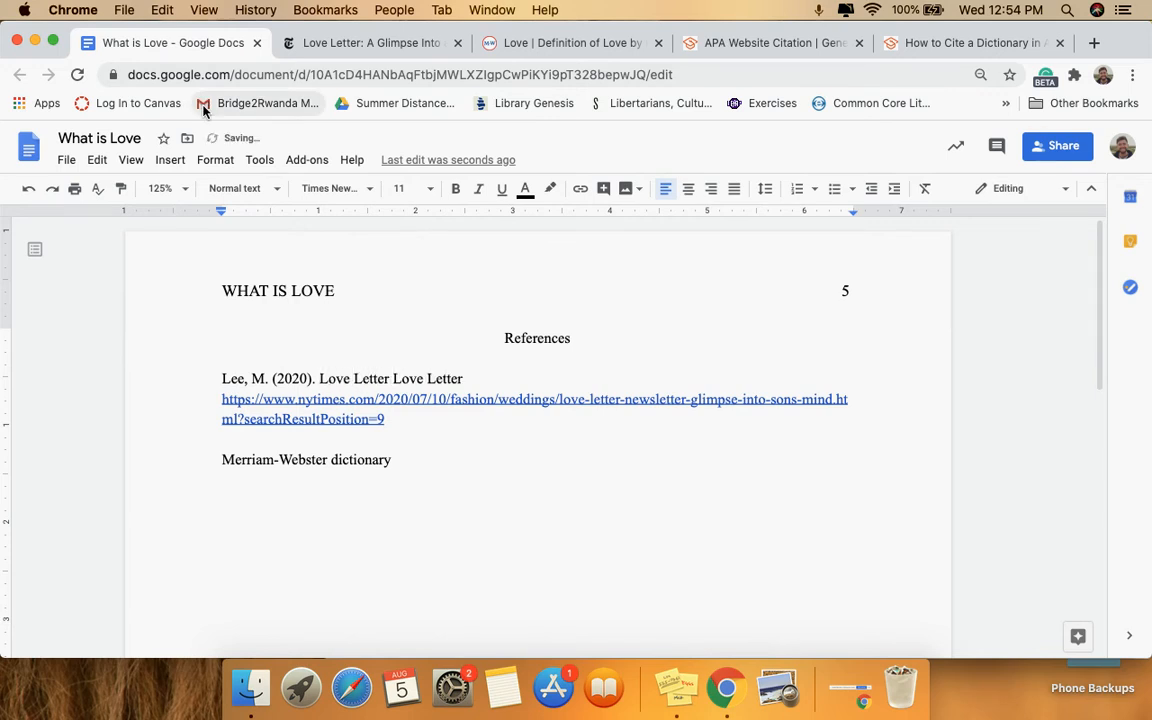
{"action": "type", "text": ": A Glimp"}
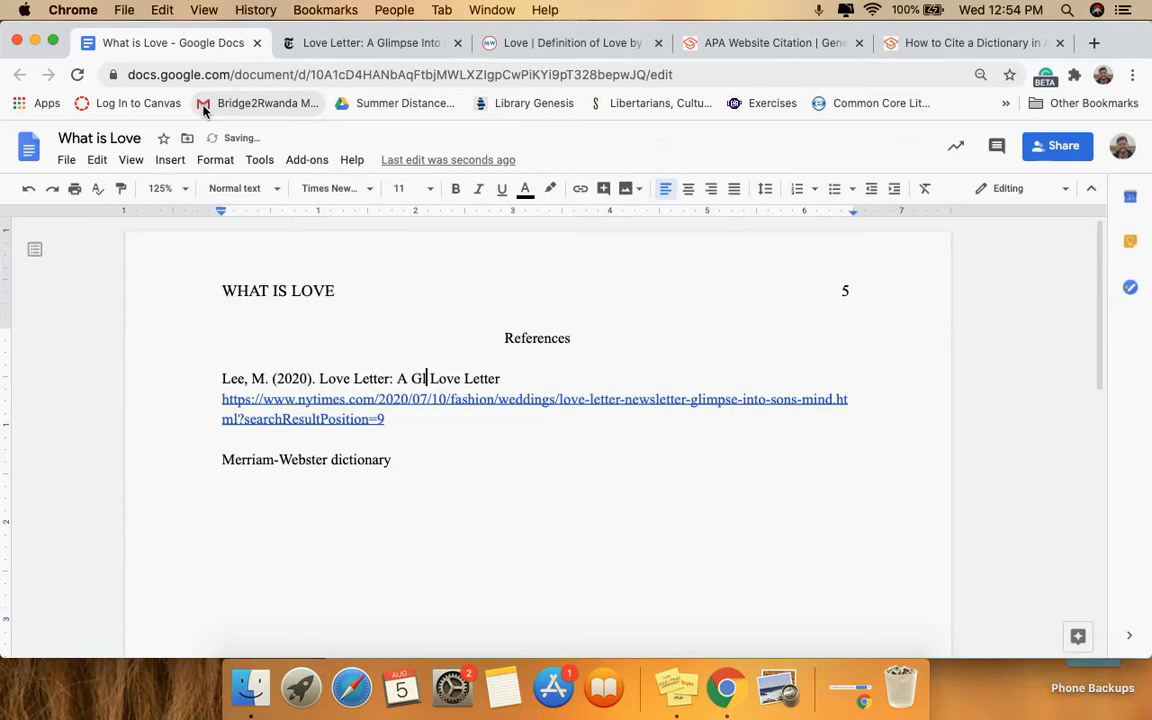
{"action": "type", "text": "se into a Son"}
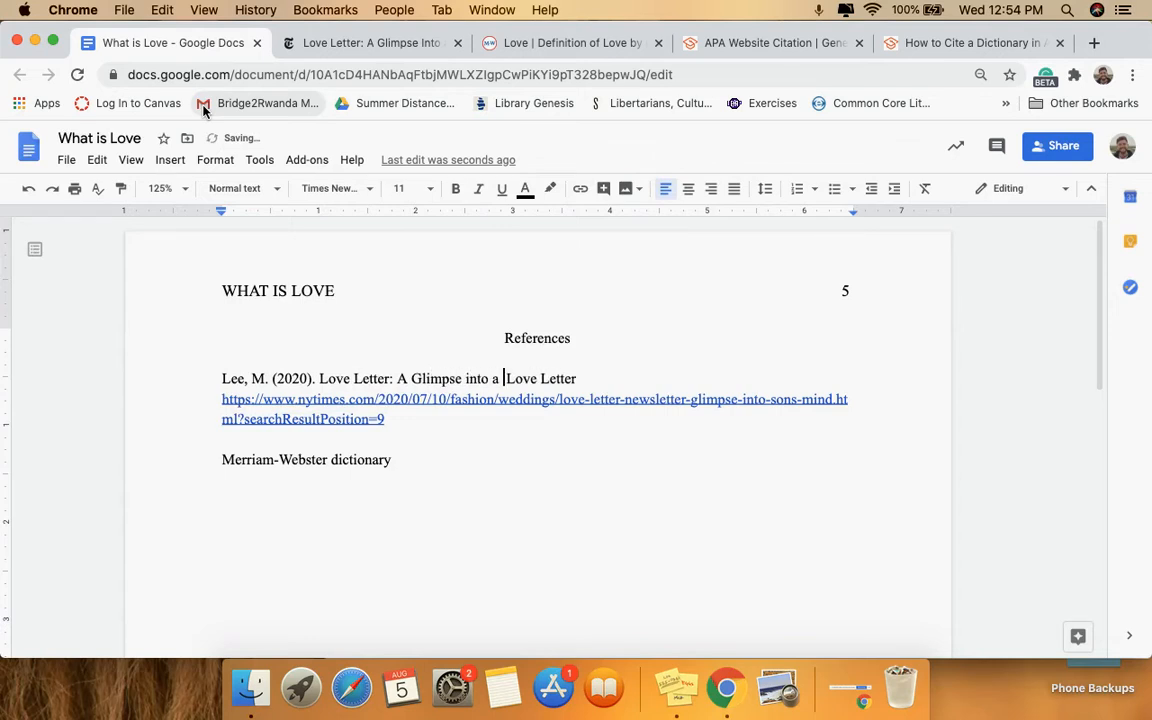
{"action": "type", "text": "'s Mind"}
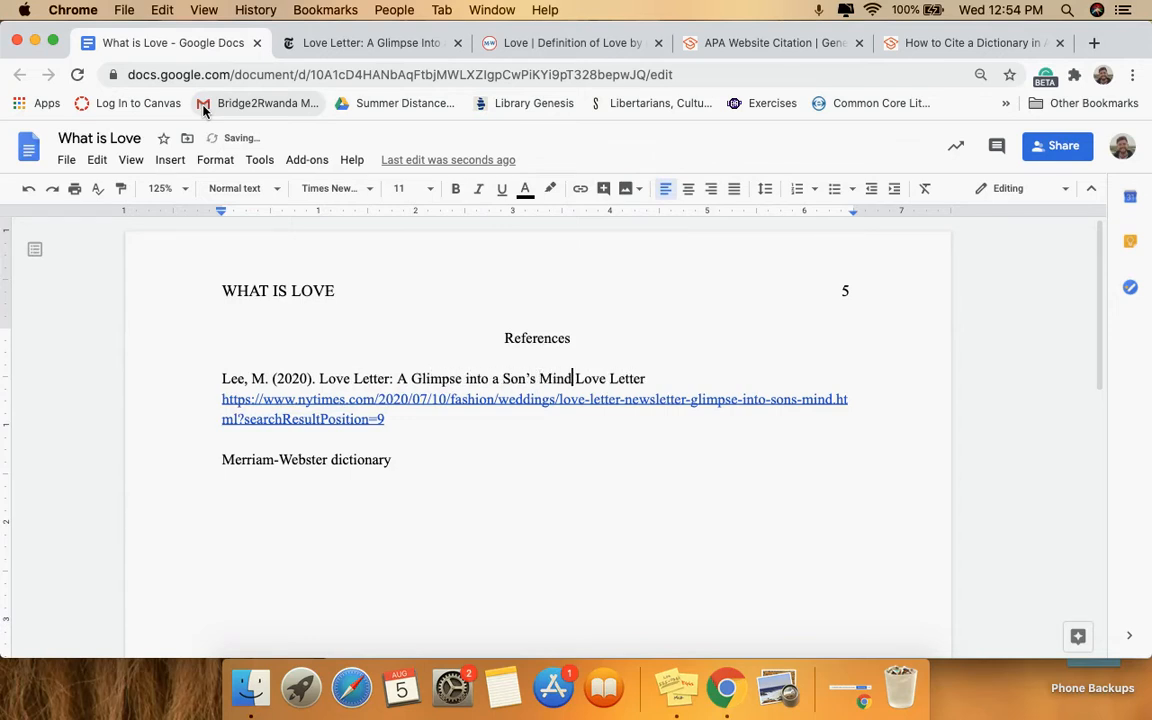
{"action": "left_click_drag", "start_coordinate": [648, 381], "coordinate": [575, 378]}
{"action": "key", "text": "BackSpace"}
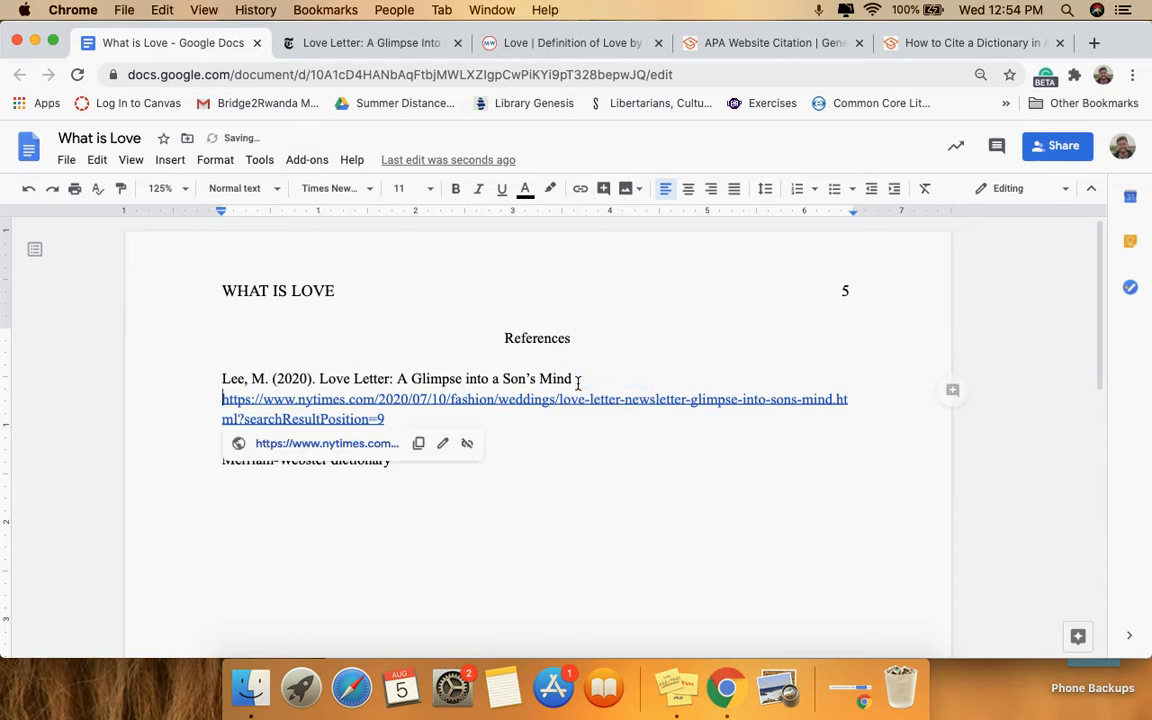
Change the article title to sentence case, "Love letter: A glimpse into a son's mind", and end it with a period.
{"action": "left_click", "coordinate": [407, 378]}
{"action": "key", "text": "BackSpace"}
{"action": "type", "text": "g"}
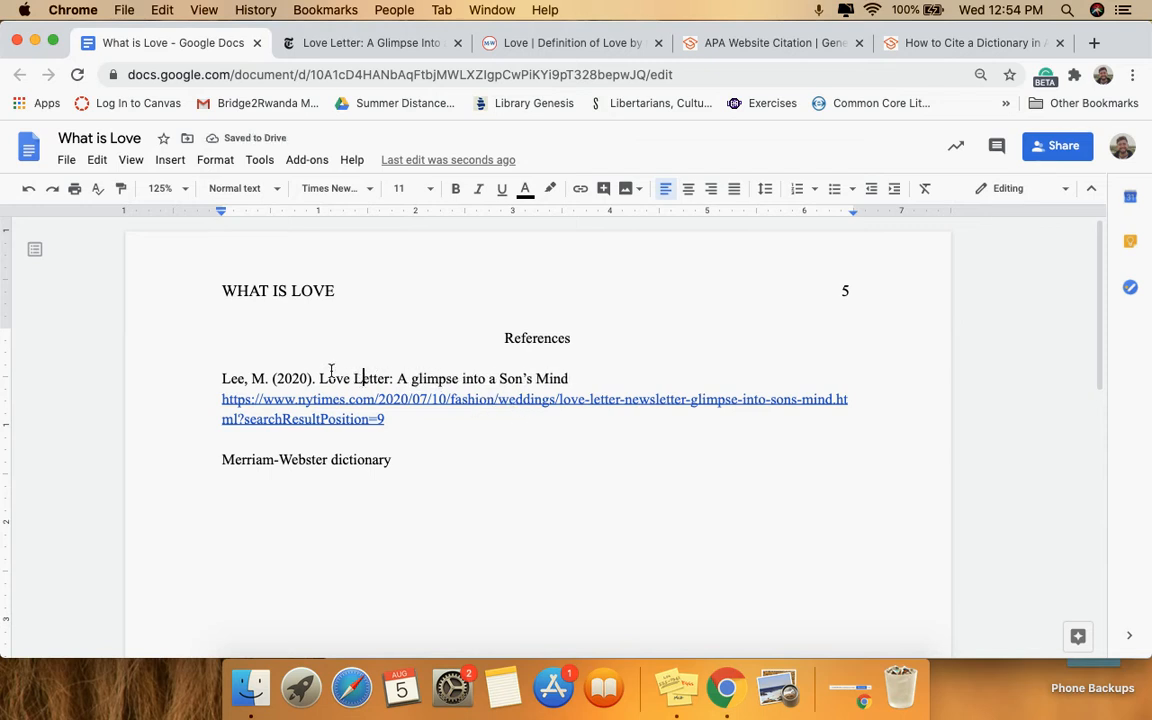
{"action": "key", "text": "BackSpace"}
{"action": "type", "text": "l"}
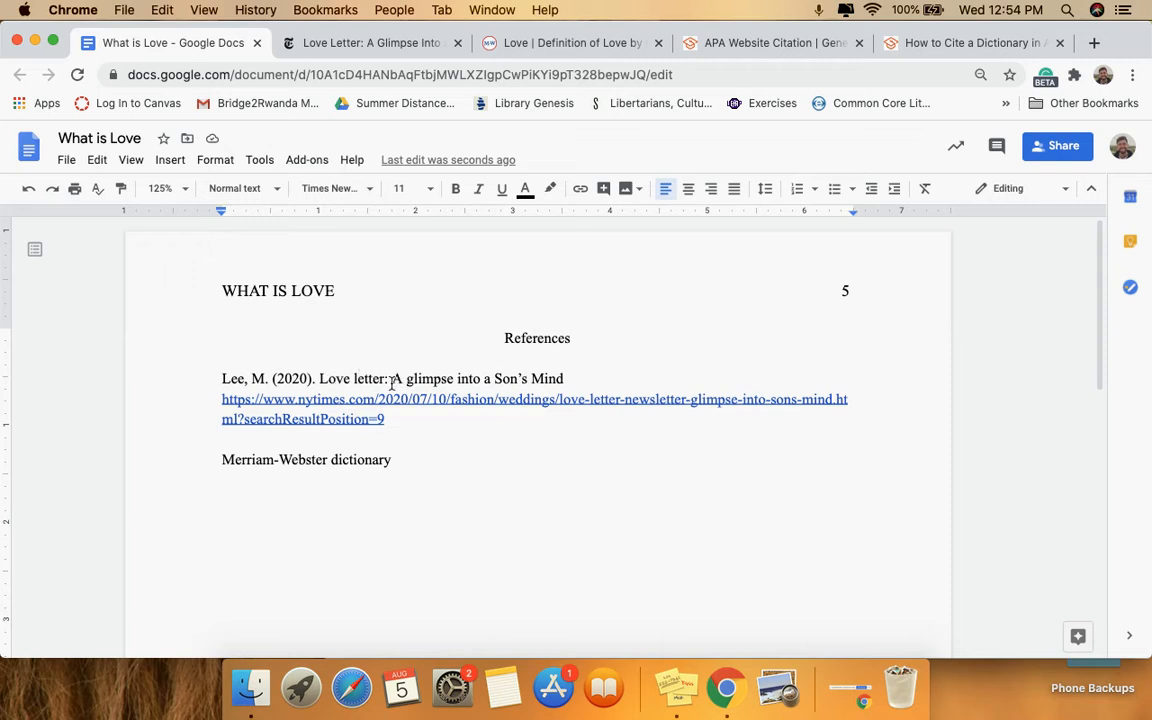
{"action": "left_click", "coordinate": [496, 379]}
{"action": "key", "text": "BackSpace"}
{"action": "type", "text": "s"}
{"action": "left_click", "coordinate": [548, 379]}
{"action": "key", "text": "BackSpace"}
{"action": "key", "text": "BackSpace"}
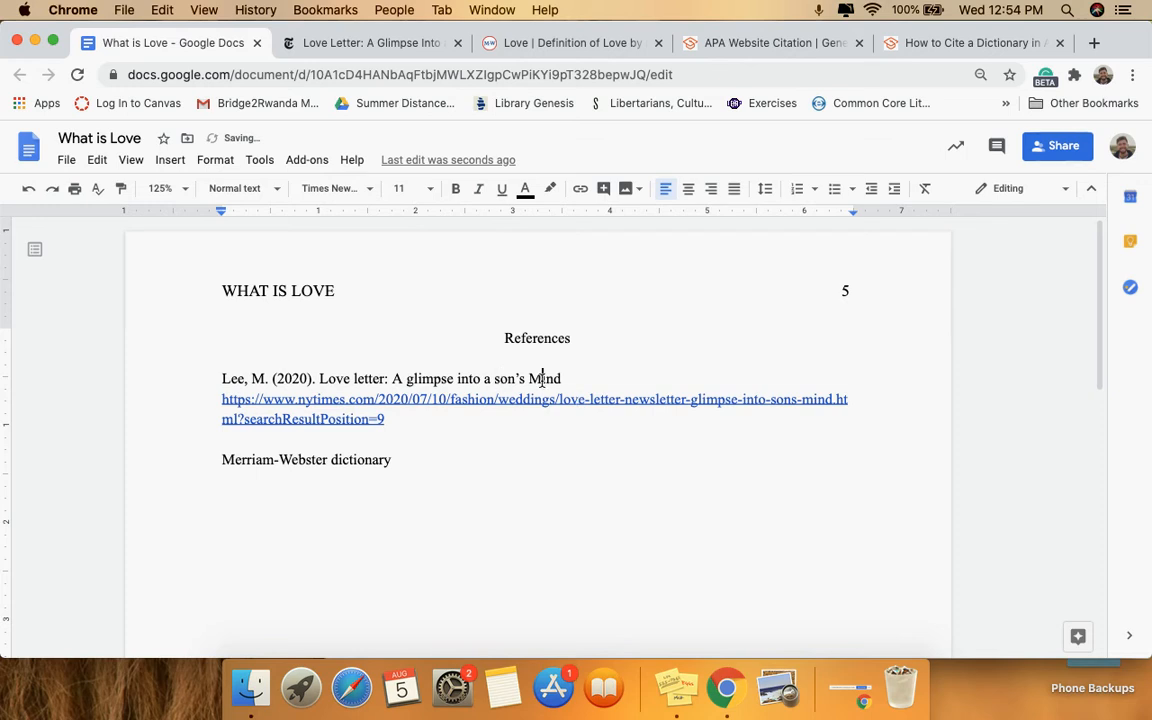
{"action": "type", "text": "mi"}
{"action": "left_click", "coordinate": [625, 377]}
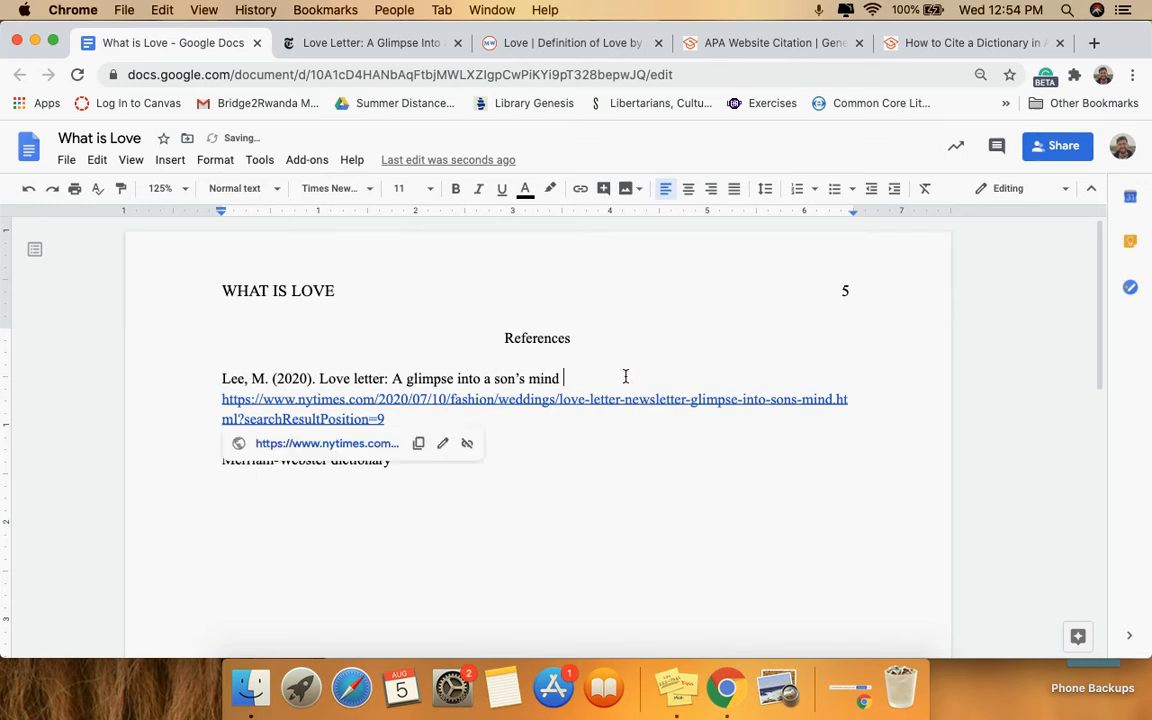
{"action": "key", "text": "BackSpace"}
{"action": "type", "text": "."}
Check the Scribbr format and the article page, and add the publication name "The New York Times." after the article title.
{"action": "left_click", "coordinate": [706, 40]}
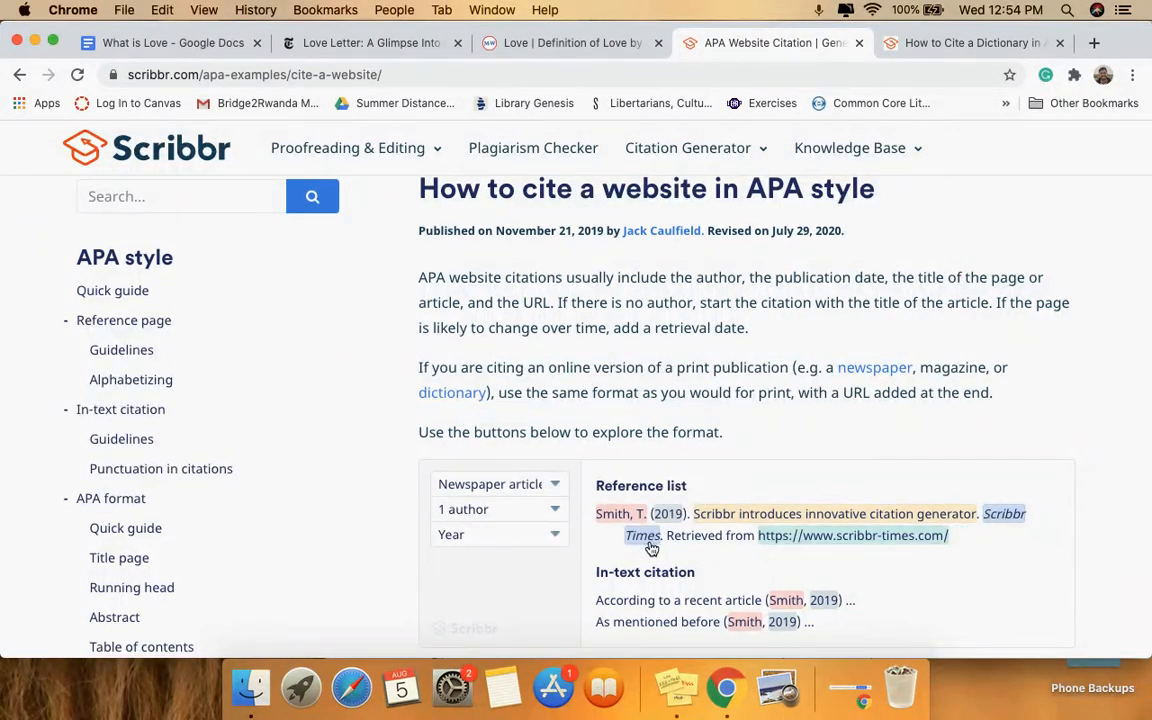
{"action": "left_click", "coordinate": [210, 45]}
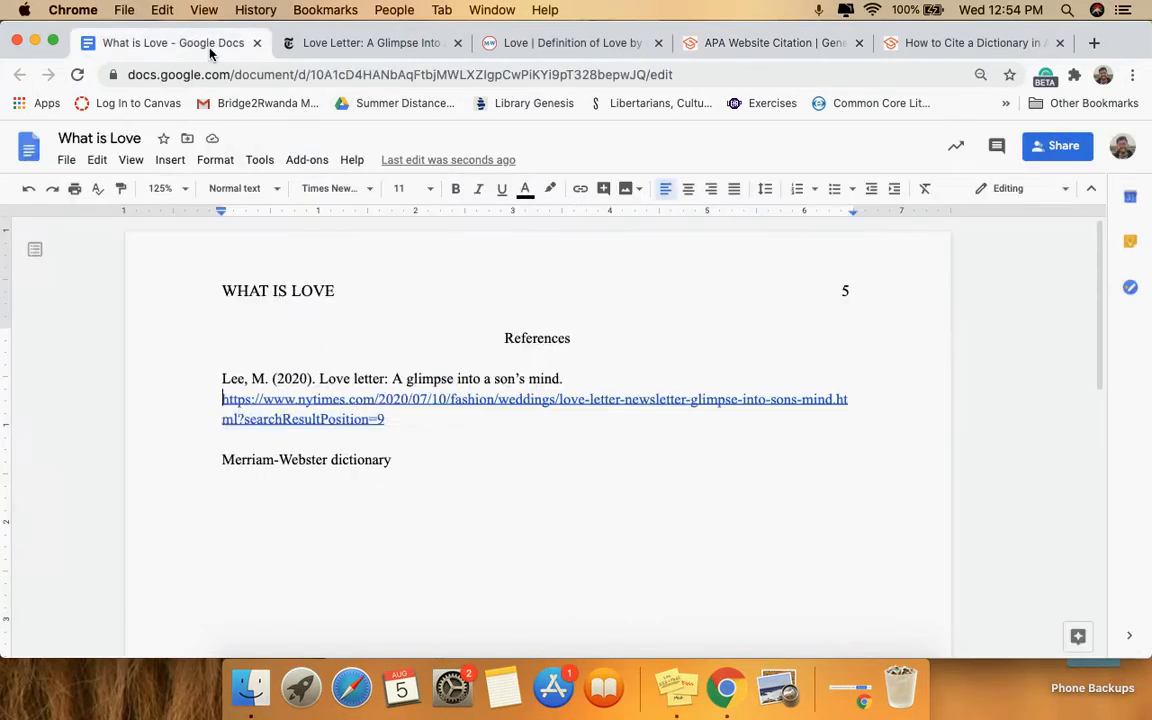
{"action": "left_click", "coordinate": [603, 378]}
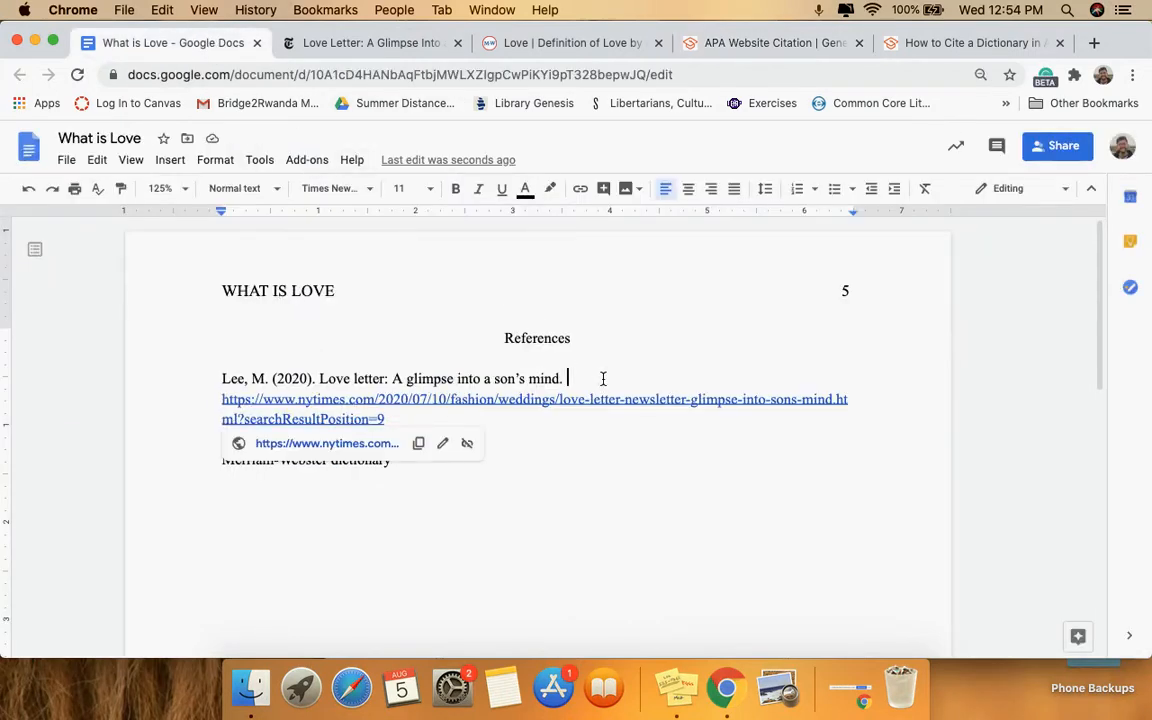
{"action": "left_click", "coordinate": [345, 43]}
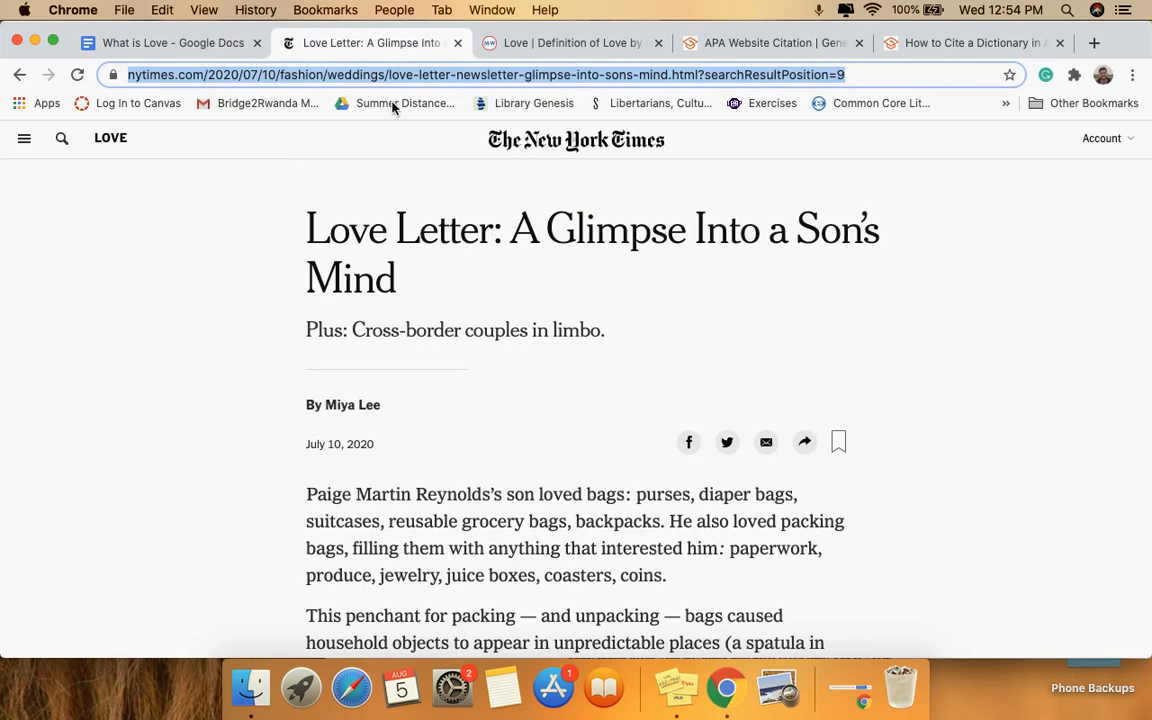
{"action": "left_click", "coordinate": [170, 50]}
{"action": "type", "text": "The New York Times."}
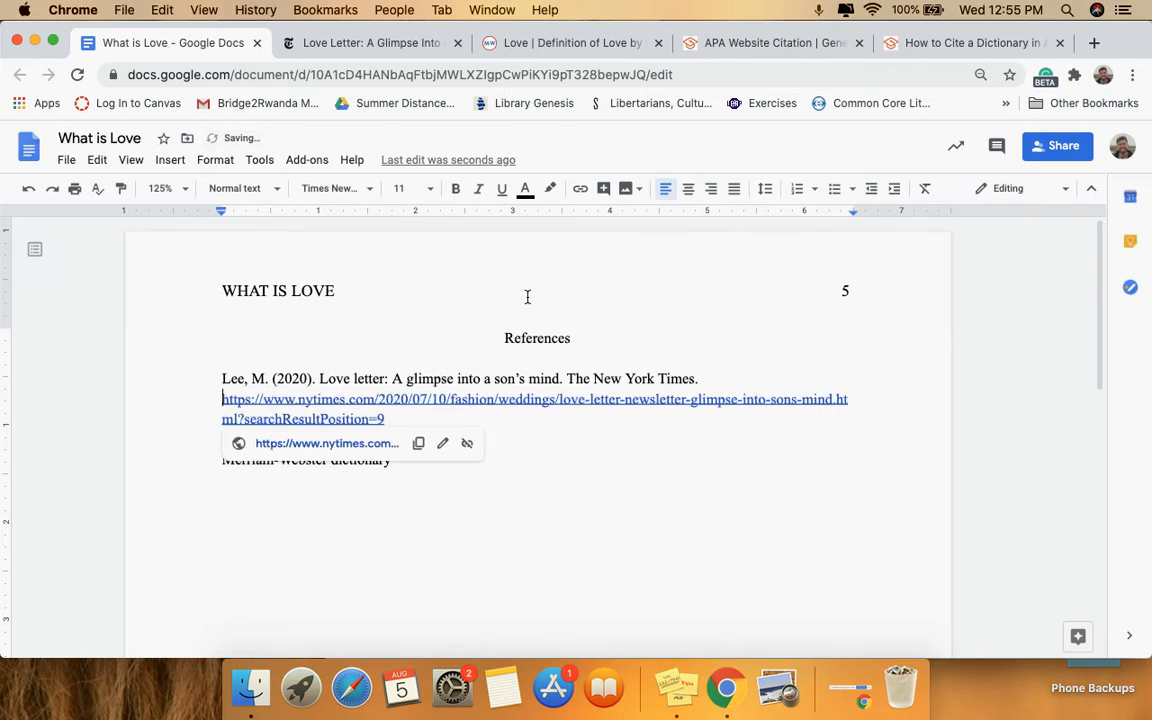
Italicize the newspaper name "The New York Times." in the first reference.
{"action": "left_click_drag", "start_coordinate": [566, 378], "coordinate": [701, 377]}
{"action": "key", "text": "super+i"}
{"action": "left_click", "coordinate": [701, 378]}
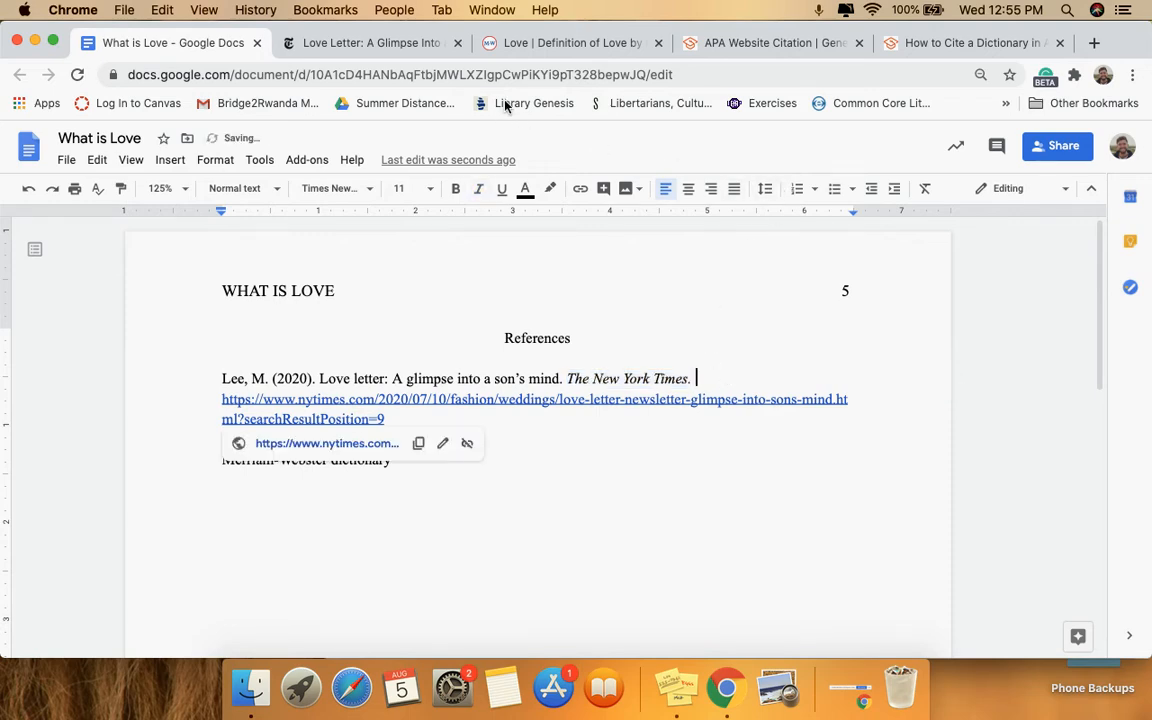
Check Scribbr's website citation format and insert "Retrieved from:" before the URL in the New York Times reference.
{"action": "left_click", "coordinate": [776, 45]}
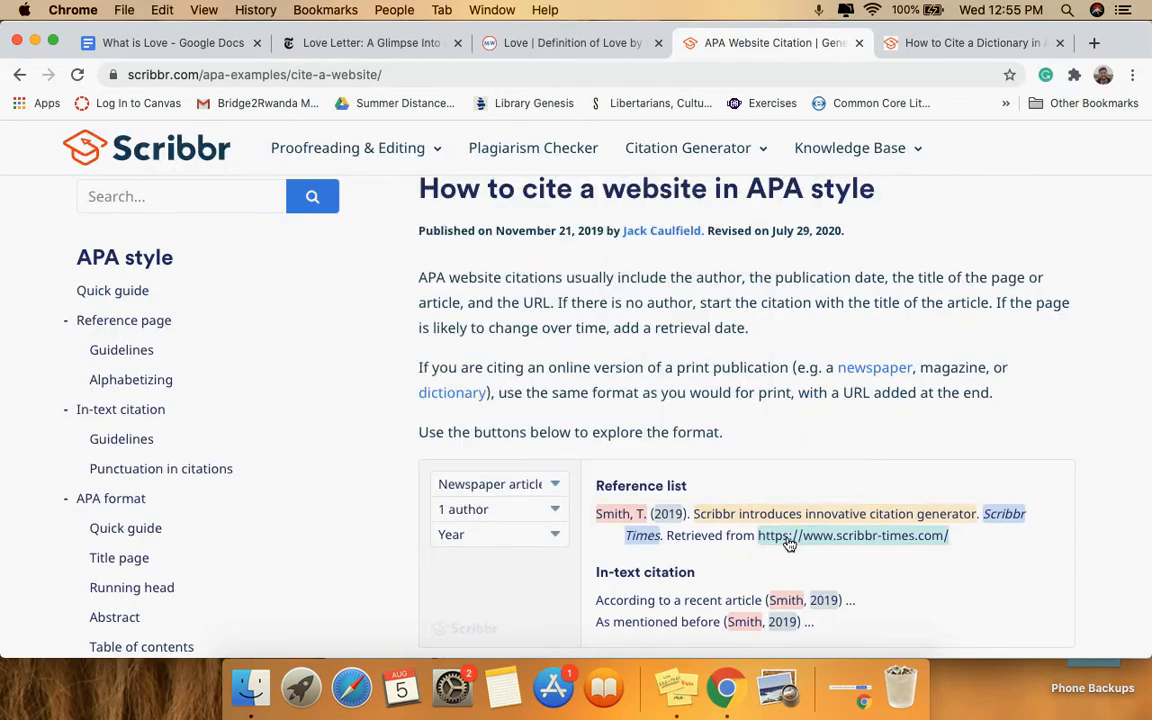
{"action": "left_click", "coordinate": [165, 43]}
{"action": "type", "text": "R"}
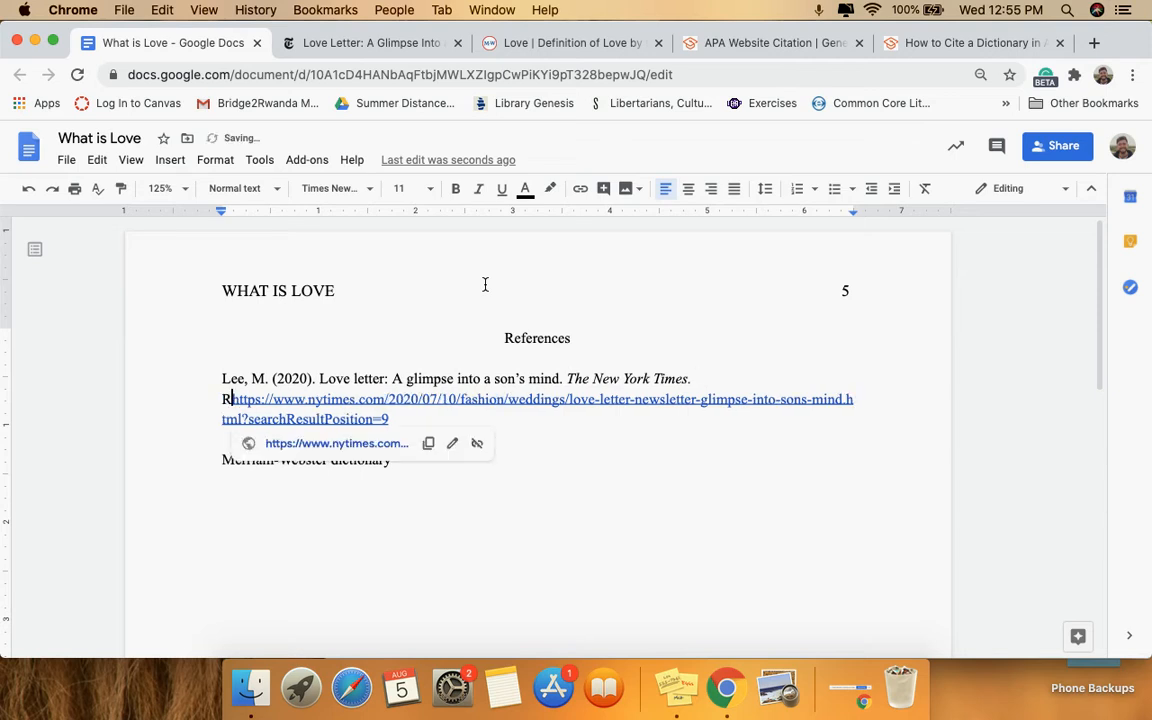
{"action": "type", "text": "etrie"}
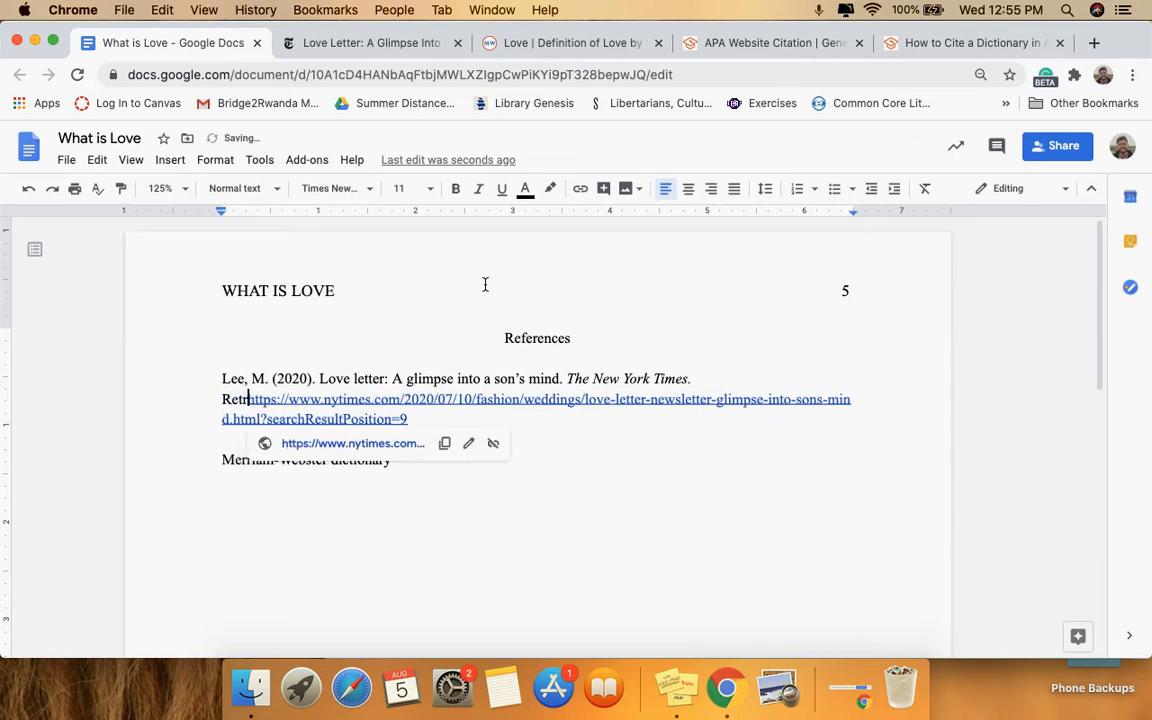
{"action": "type", "text": "ved"}
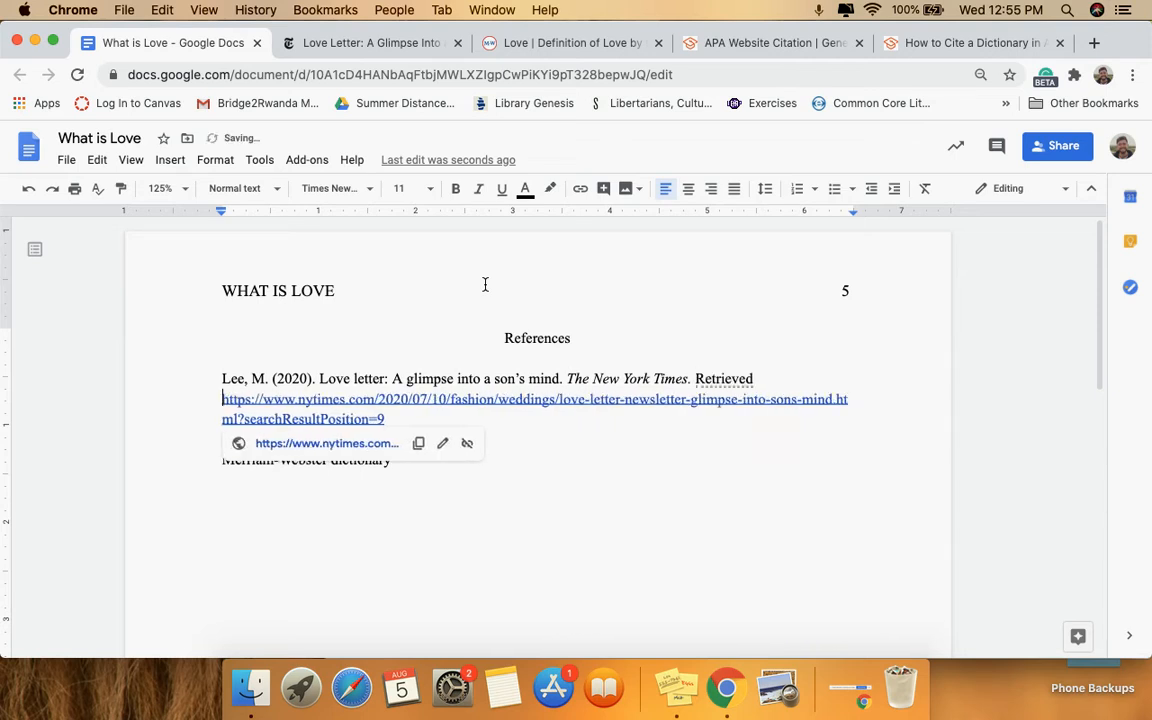
{"action": "type", "text": " from:"}
{"action": "left_click", "coordinate": [413, 420]}
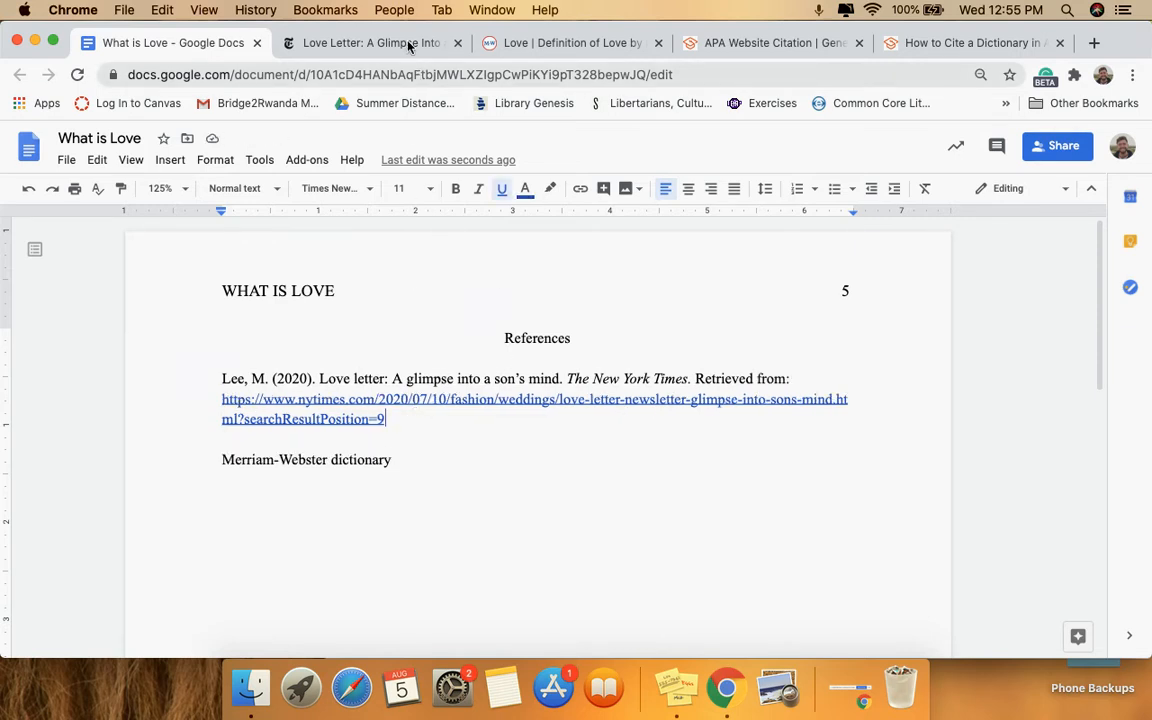
{"action": "left_click", "coordinate": [408, 44]}
{"action": "left_click", "coordinate": [221, 42]}
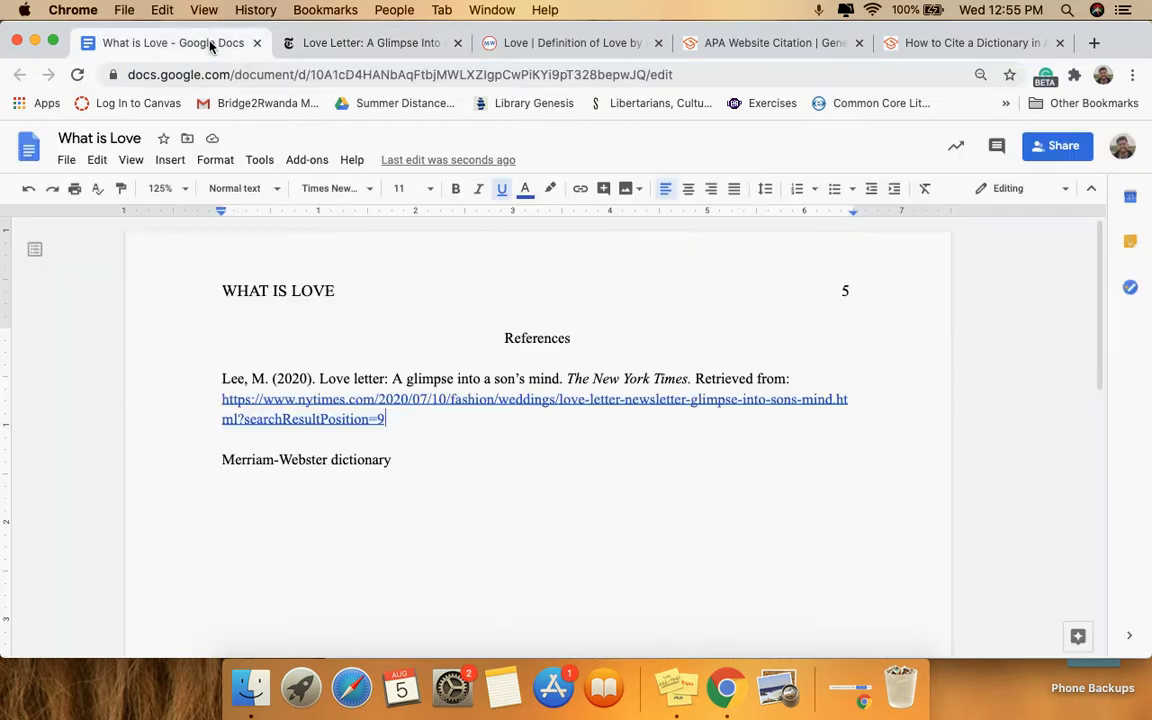
Close the New York Times article page and start the dictionary reference with the entry name "Love.", following Scribbr's dictionary format.
{"action": "left_click", "coordinate": [214, 461]}
{"action": "key", "text": "BackSpace"}
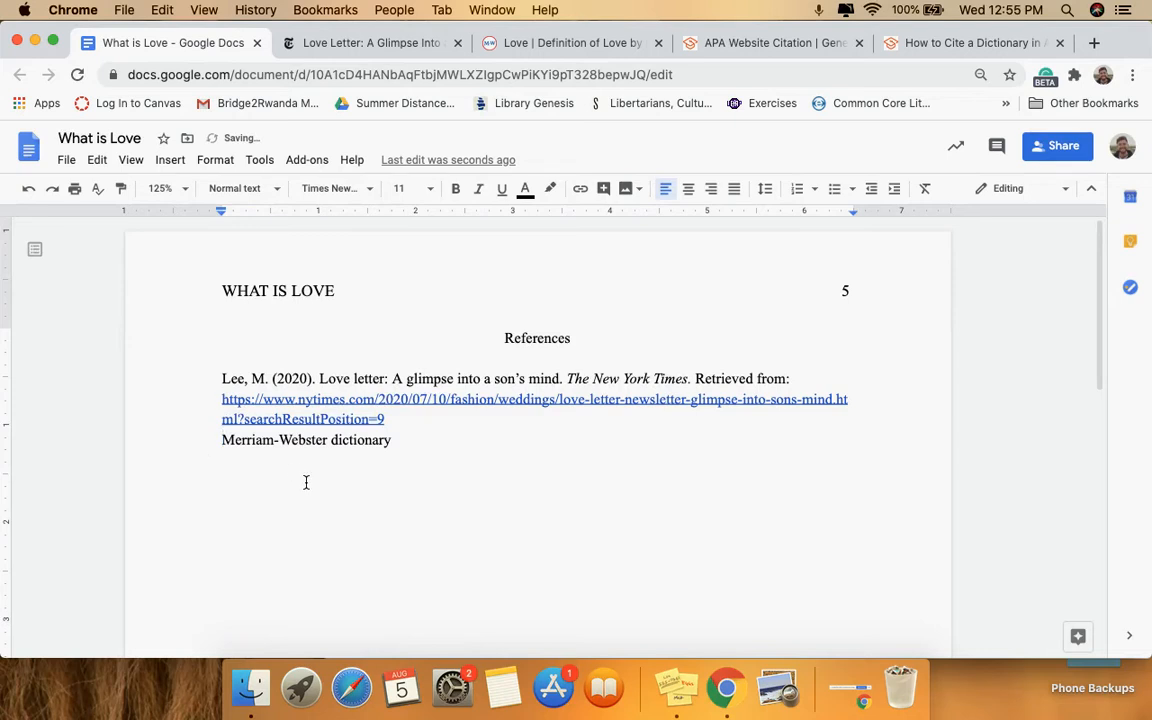
{"action": "key", "text": "Return"}
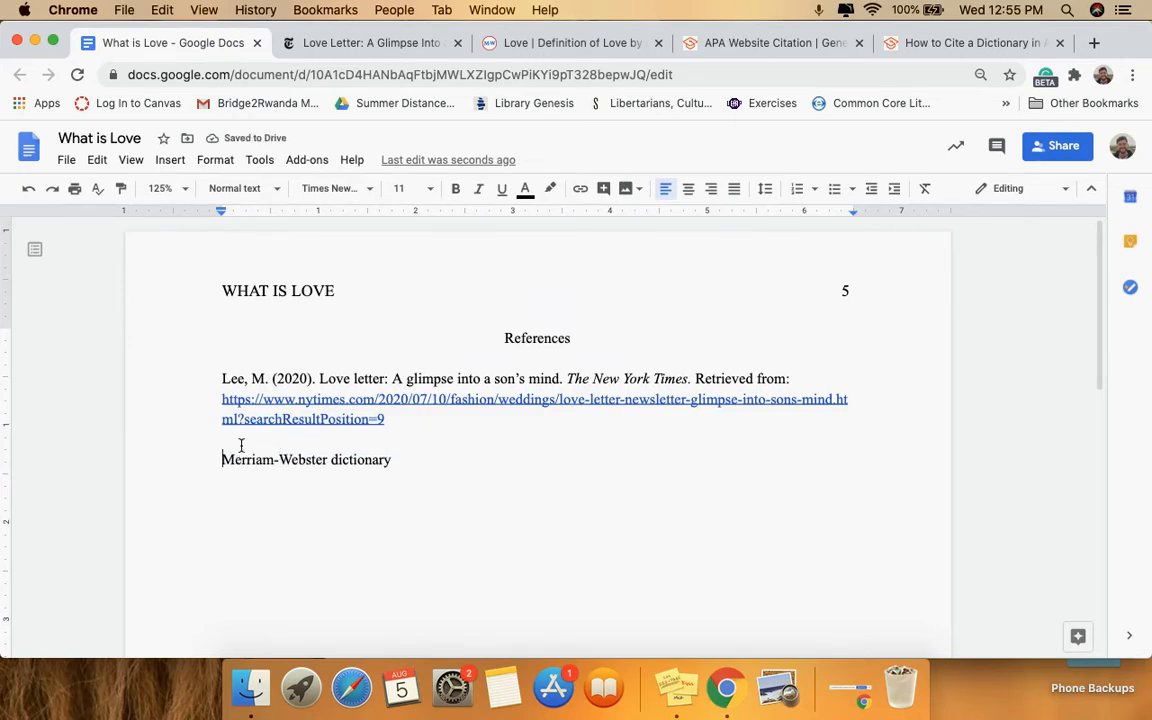
{"action": "left_click", "coordinate": [920, 43]}
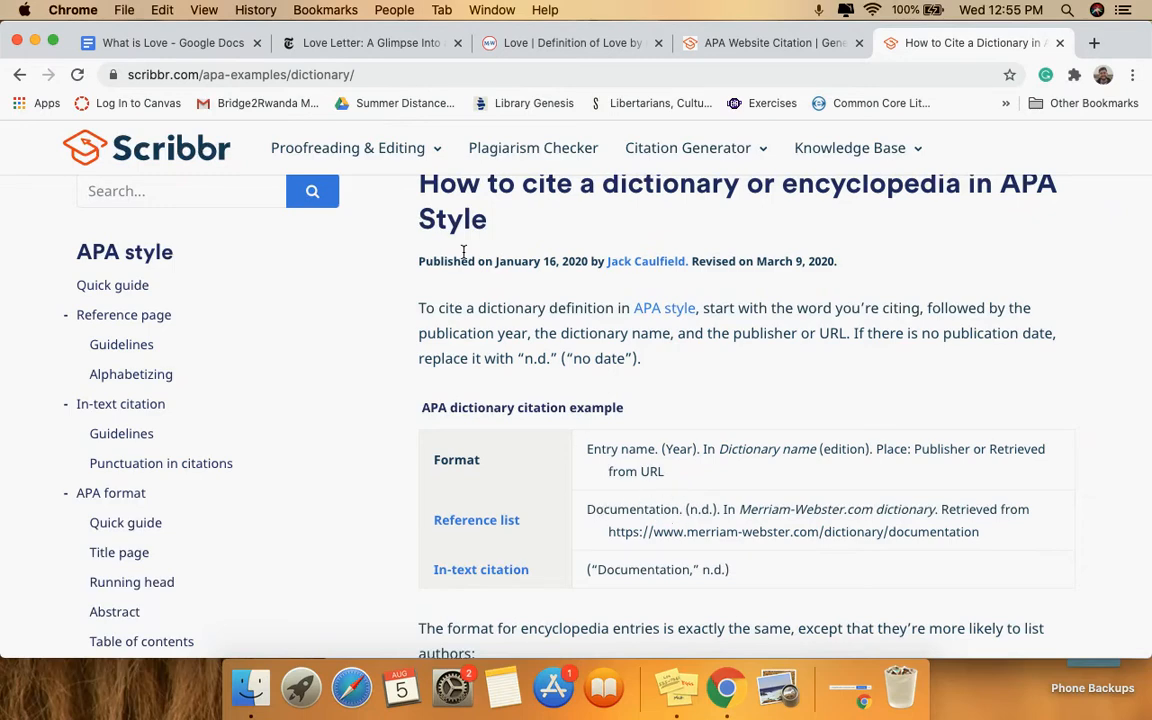
{"action": "left_click", "coordinate": [367, 45]}
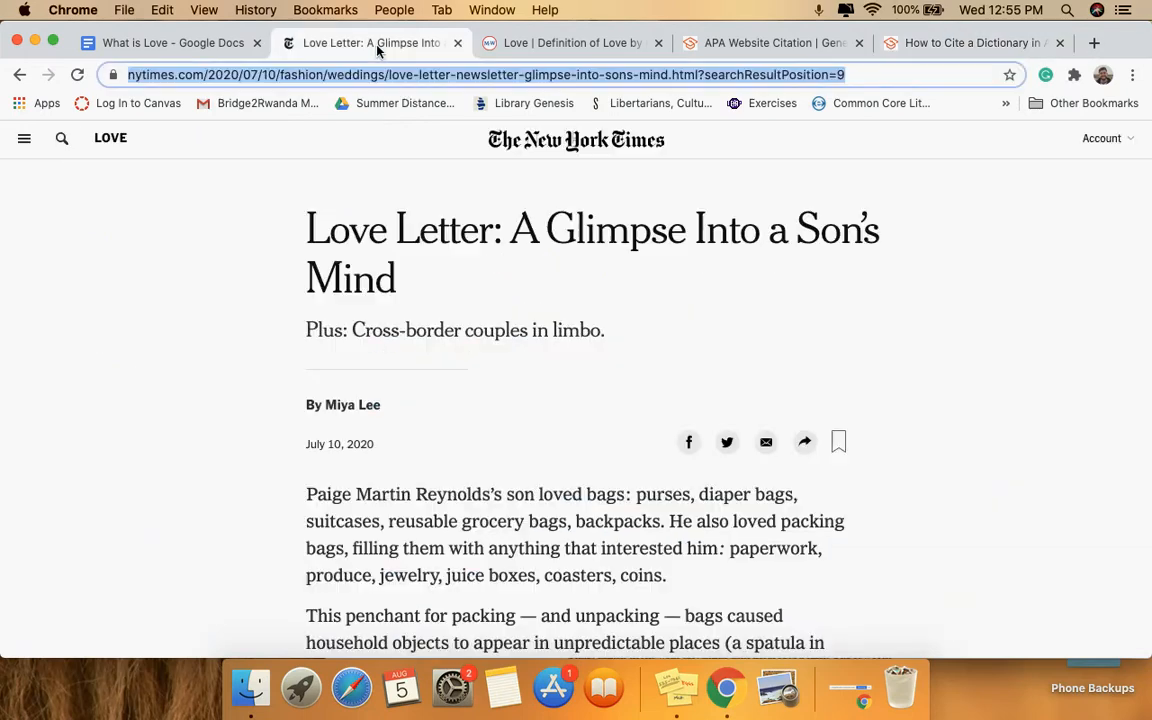
{"action": "left_click", "coordinate": [456, 44]}
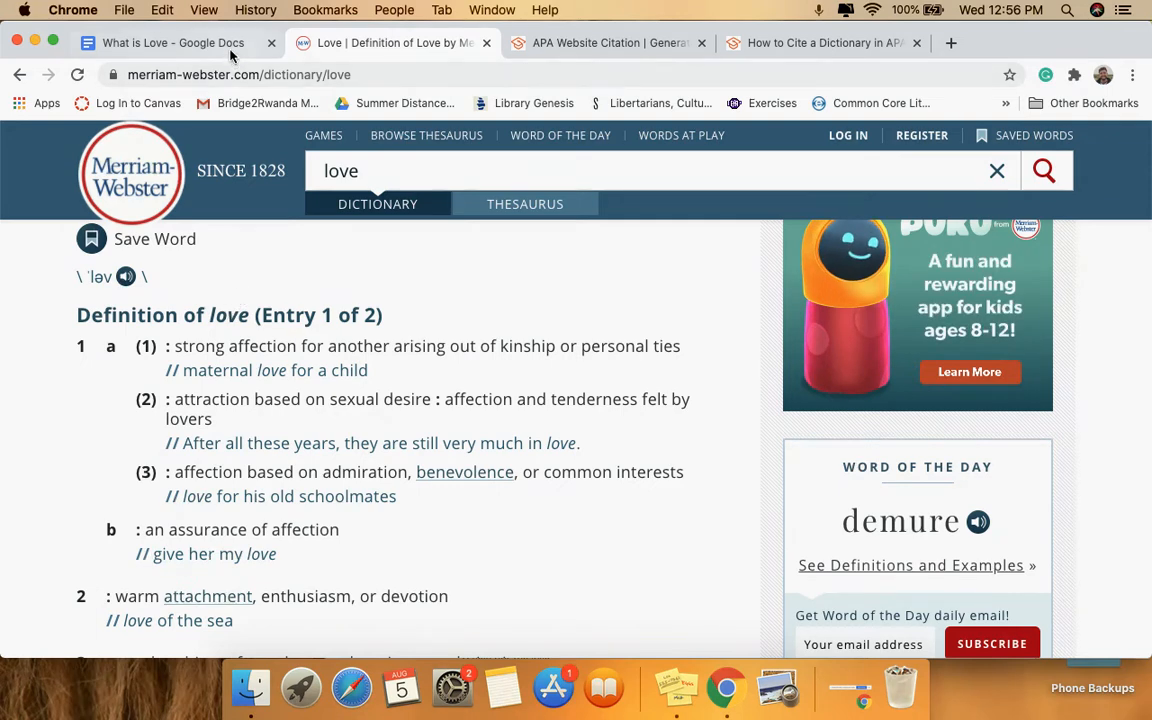
{"action": "left_click", "coordinate": [200, 43]}
{"action": "type", "text": "Love. Merriam-Webster dictionary"}
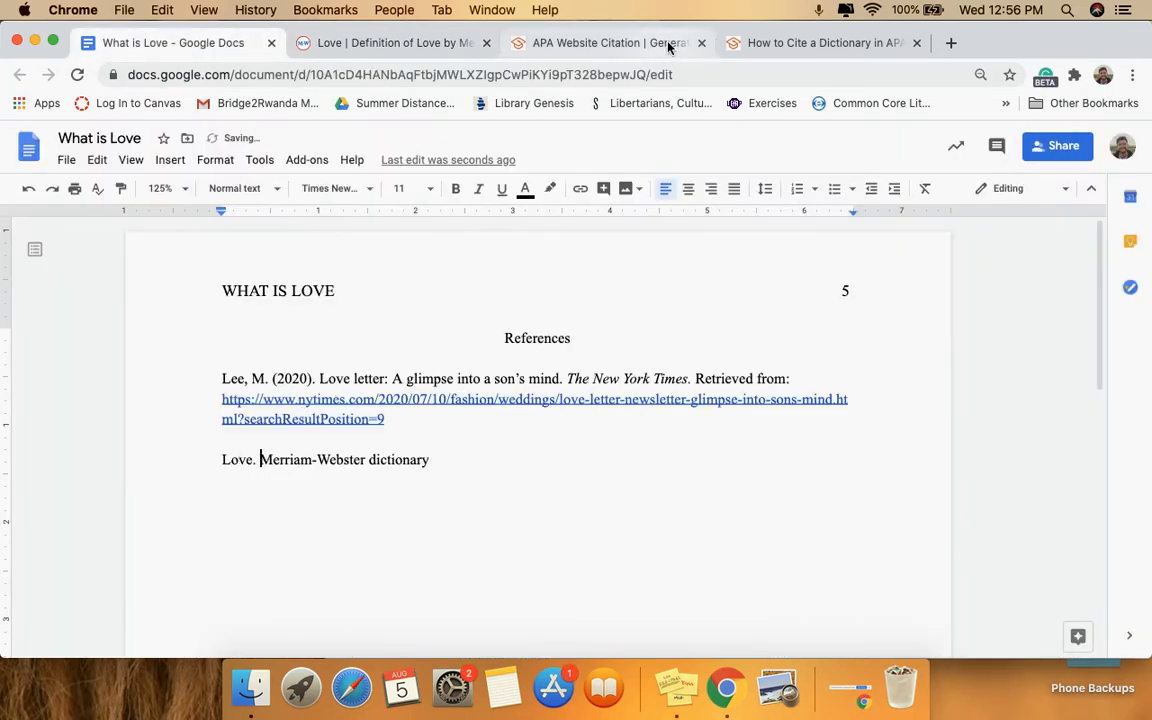
Following Scribbr's dictionary example, insert "(n.d.) In" between the entry name and the dictionary name.
{"action": "left_click", "coordinate": [770, 43]}
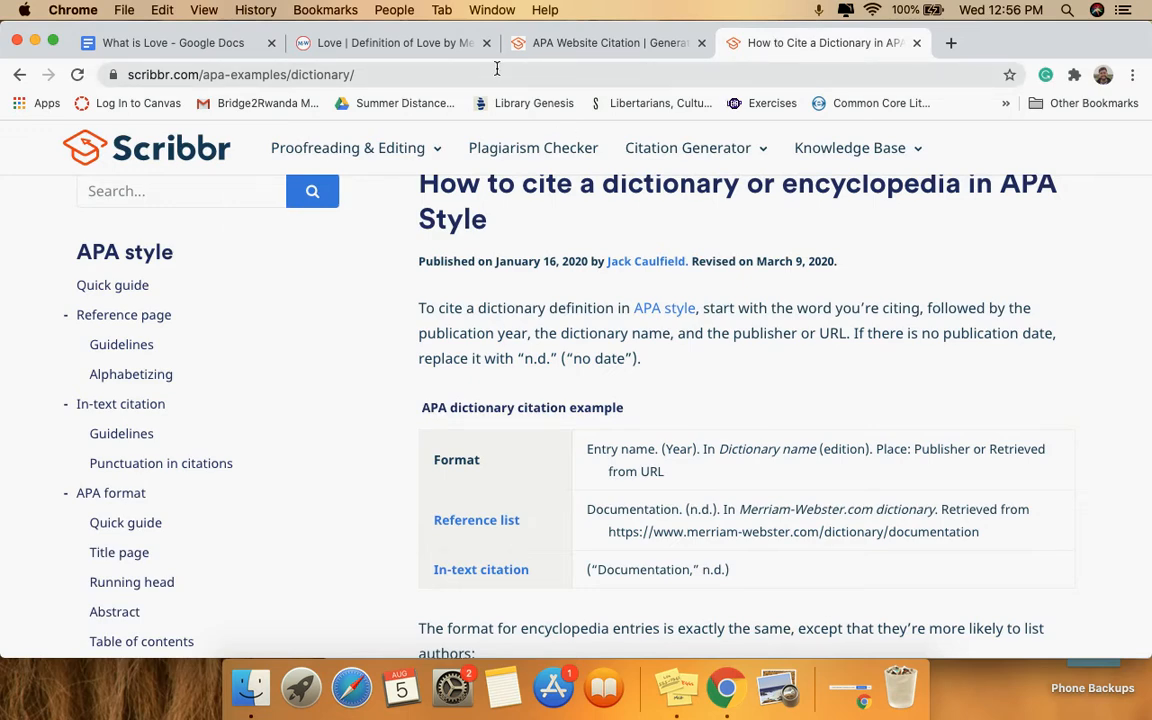
{"action": "left_click", "coordinate": [150, 43]}
{"action": "type", "text": "(n.d.) Merriam-Webster dictionary"}
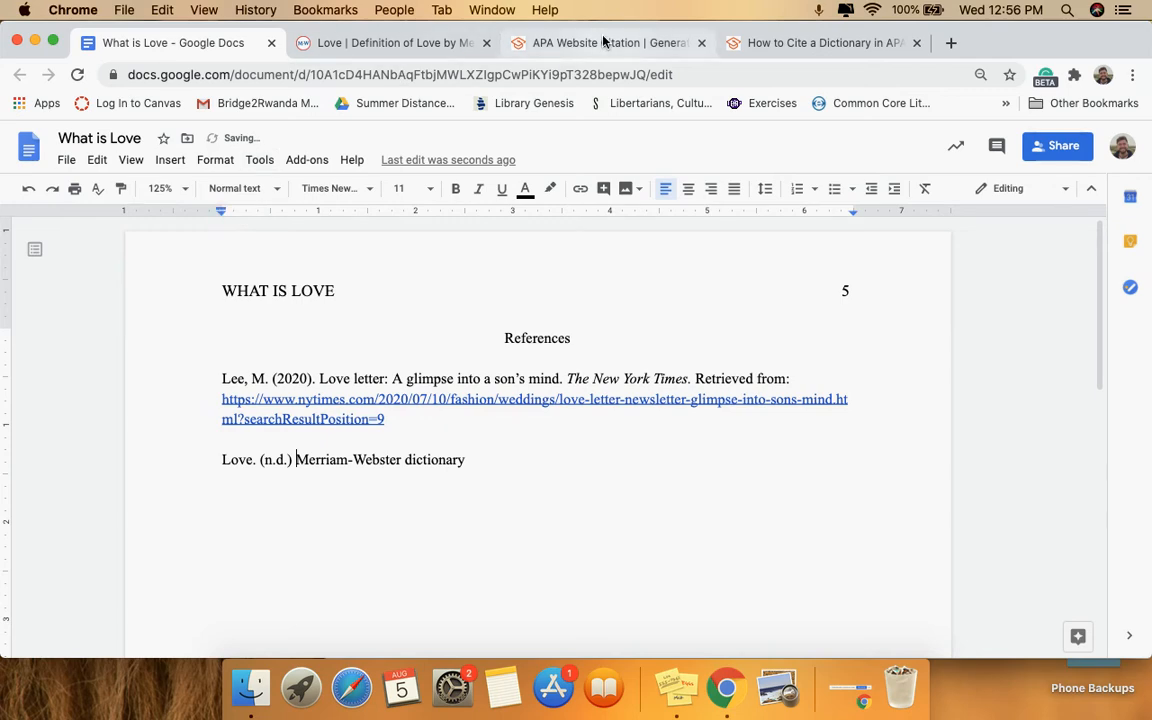
{"action": "left_click", "coordinate": [770, 44]}
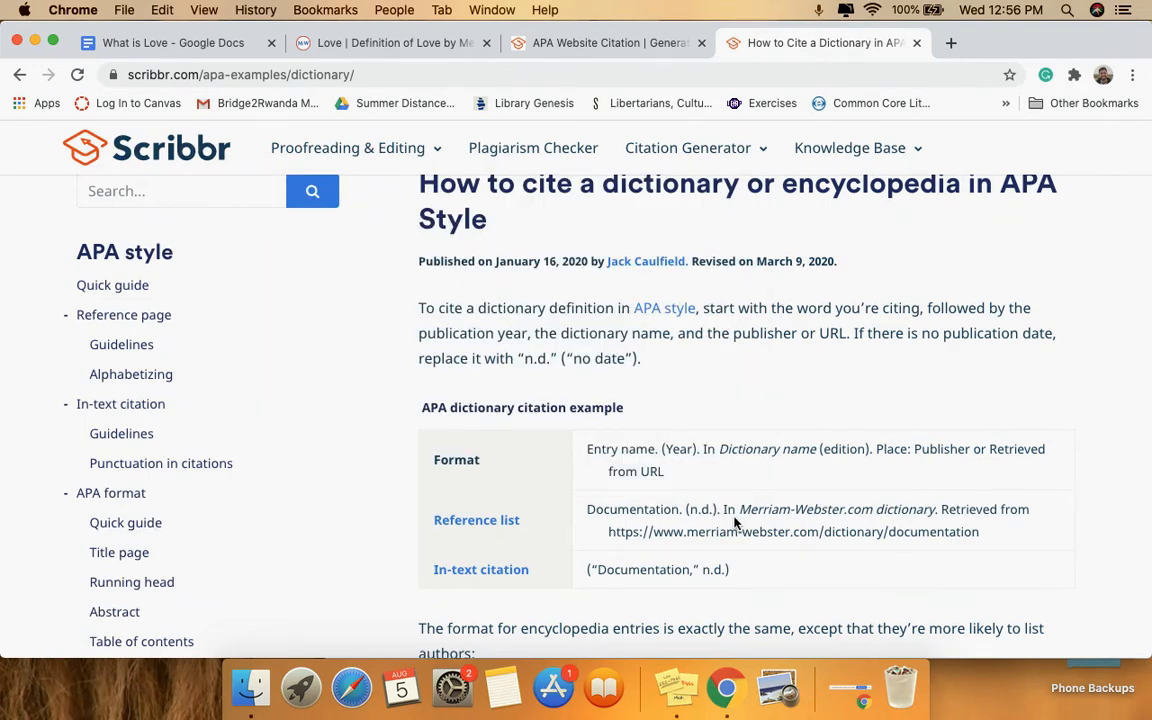
{"action": "left_click", "coordinate": [170, 42]}
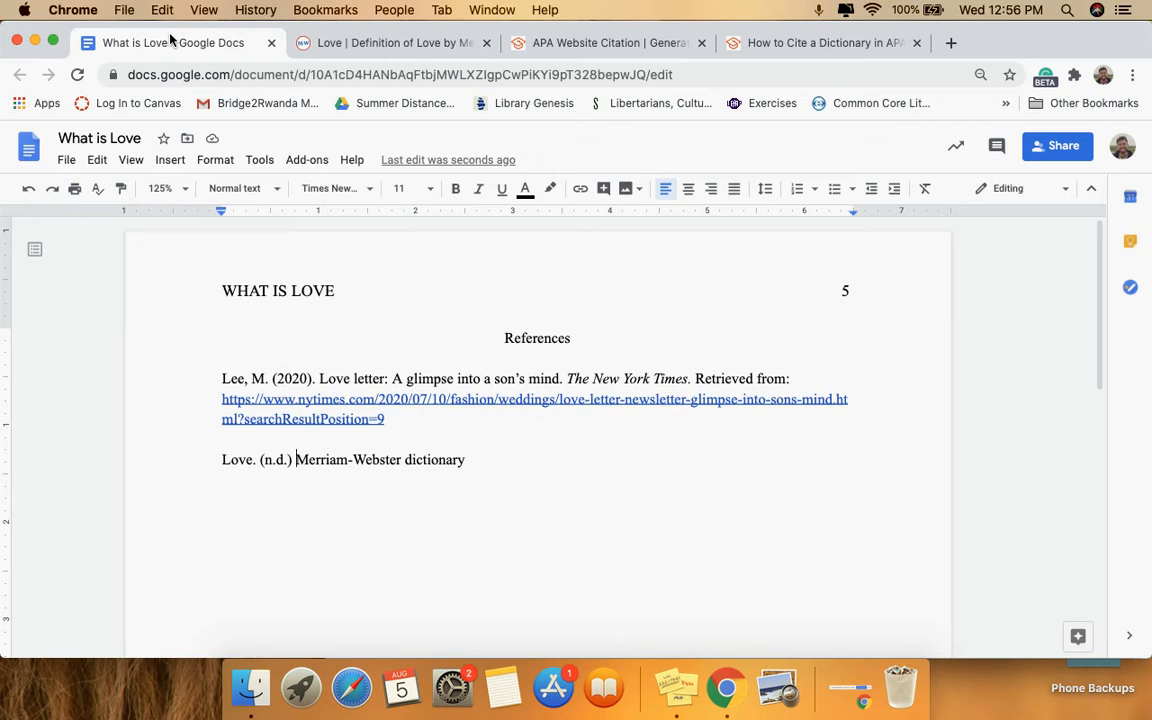
{"action": "type", "text": "In"}
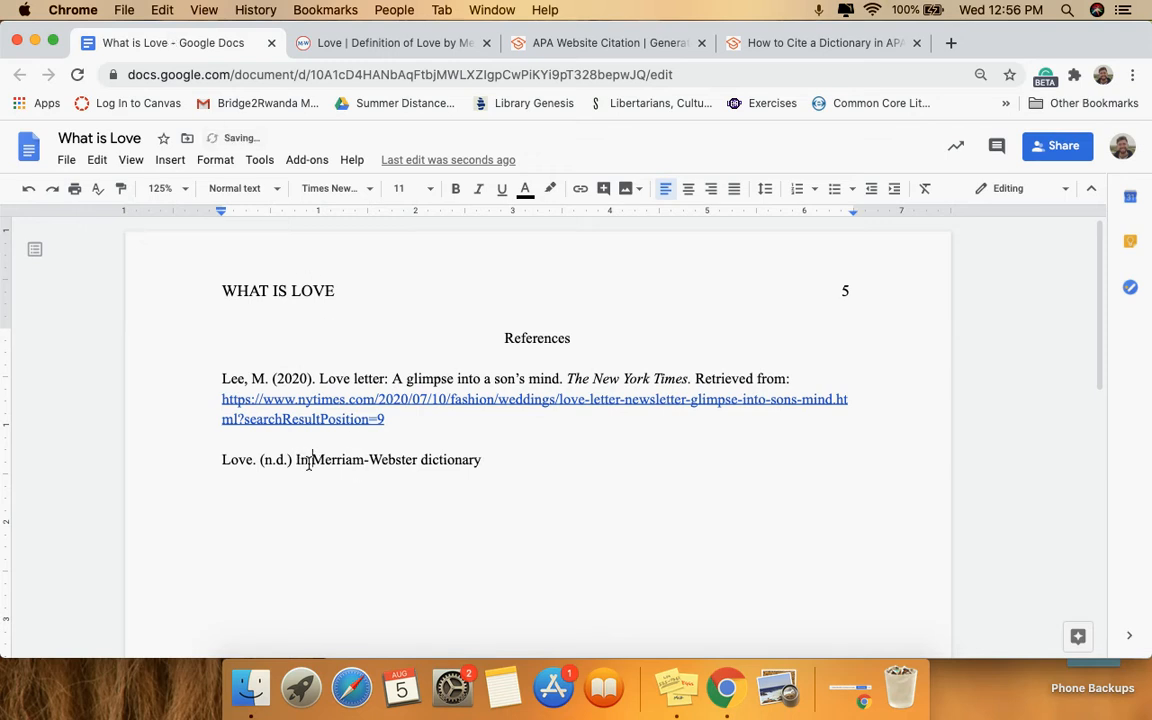
Italicize the dictionary name, change it to "Merriam-Webster.com dictionary", and end it with a period.
{"action": "left_click_drag", "start_coordinate": [312, 462], "coordinate": [479, 460]}
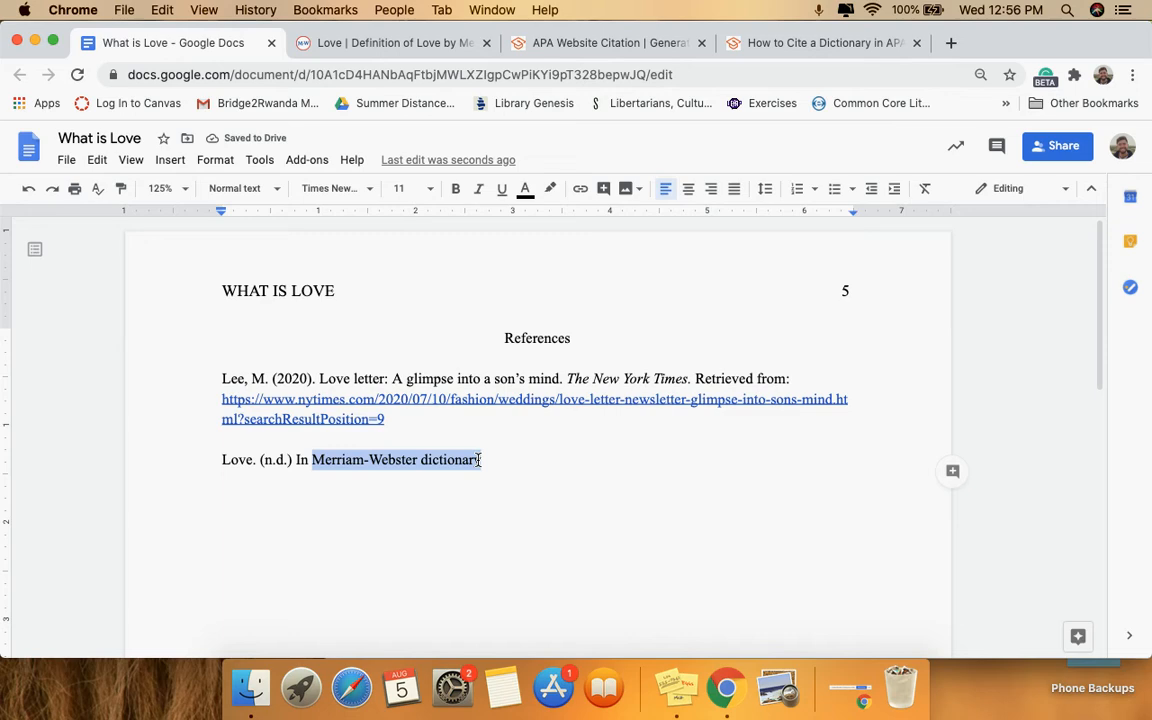
{"action": "key", "text": "super+i"}
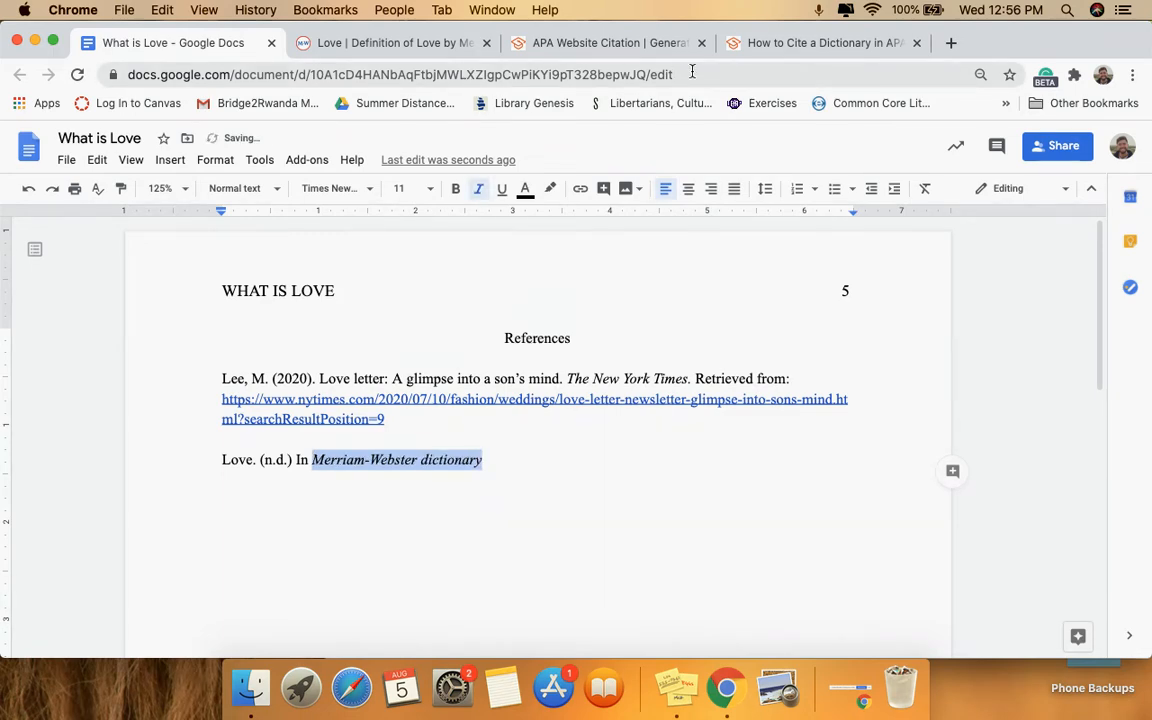
{"action": "left_click", "coordinate": [752, 43]}
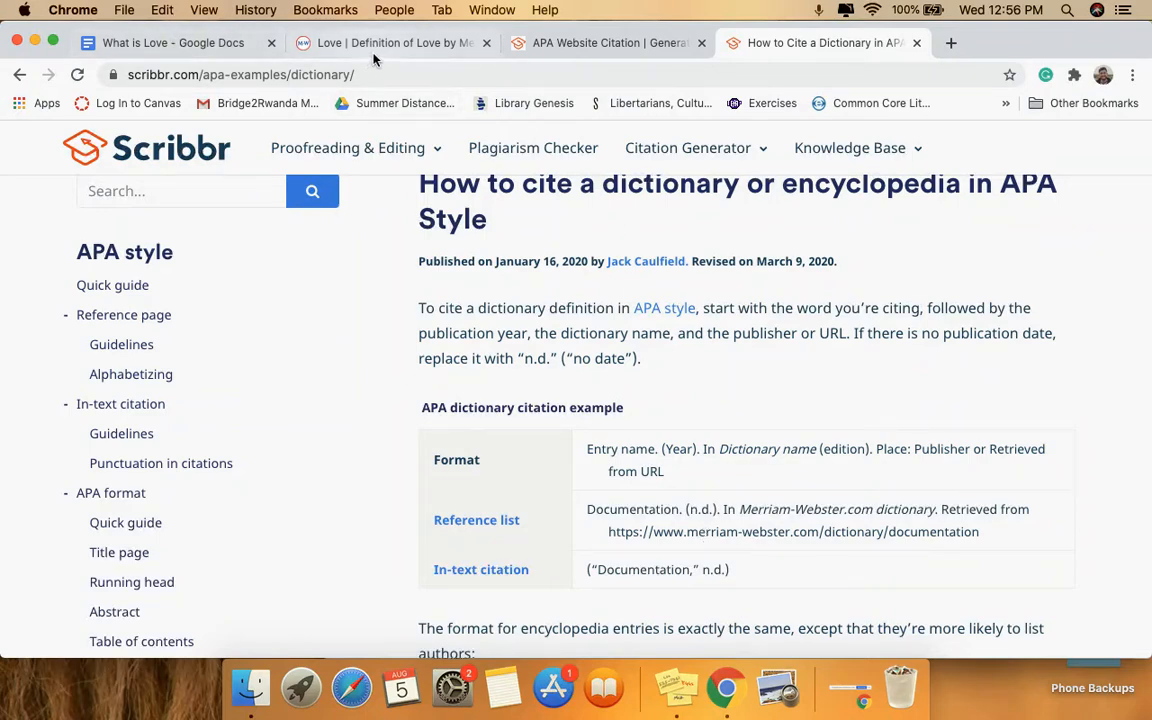
{"action": "left_click", "coordinate": [257, 44]}
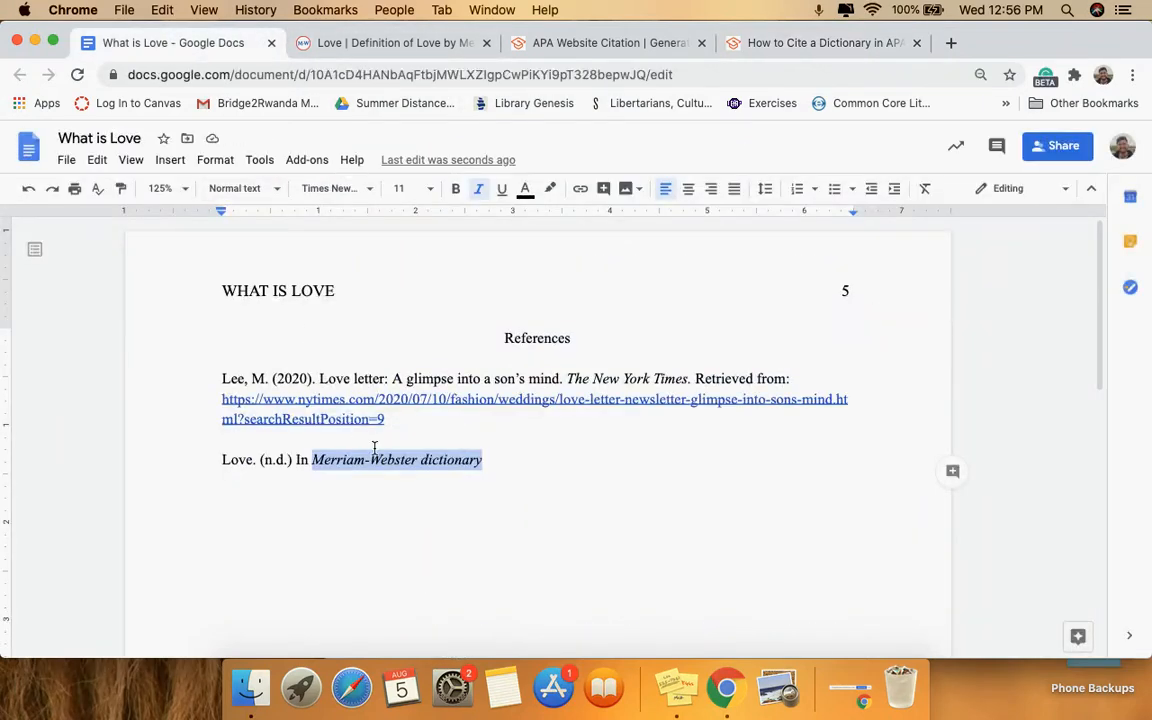
{"action": "left_click", "coordinate": [417, 466]}
{"action": "type", "text": "c"}
{"action": "key", "text": "BackSpace"}
{"action": "type", "text": ".com"}
{"action": "left_click", "coordinate": [543, 461]}
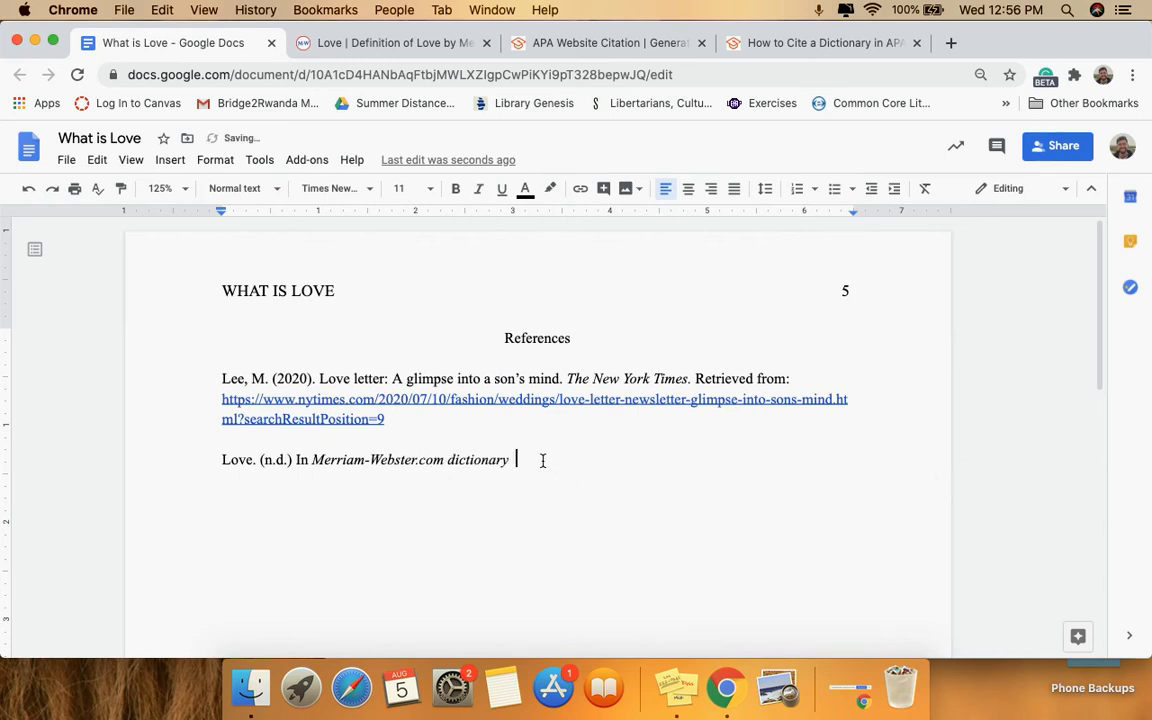
{"action": "type", "text": "."}
Recheck the Scribbr dictionary format and copy the web address of the Merriam-Webster entry for "love".
{"action": "left_click", "coordinate": [810, 44]}
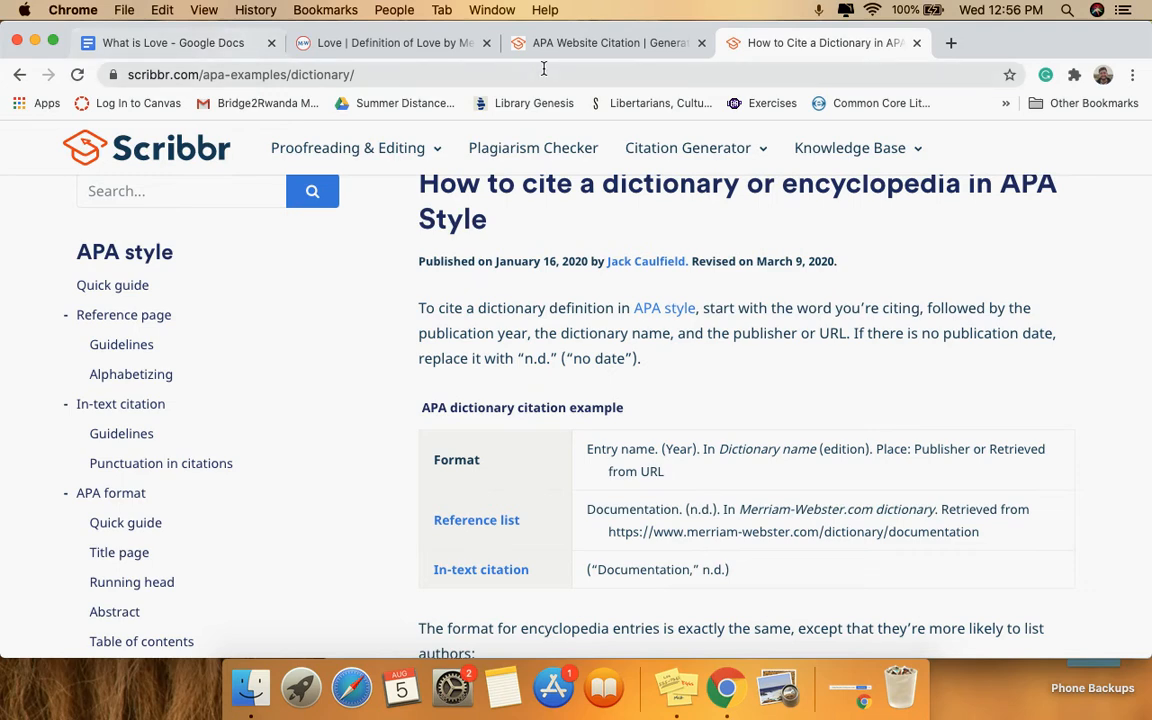
{"action": "left_click", "coordinate": [564, 45]}
{"action": "left_click", "coordinate": [385, 74]}
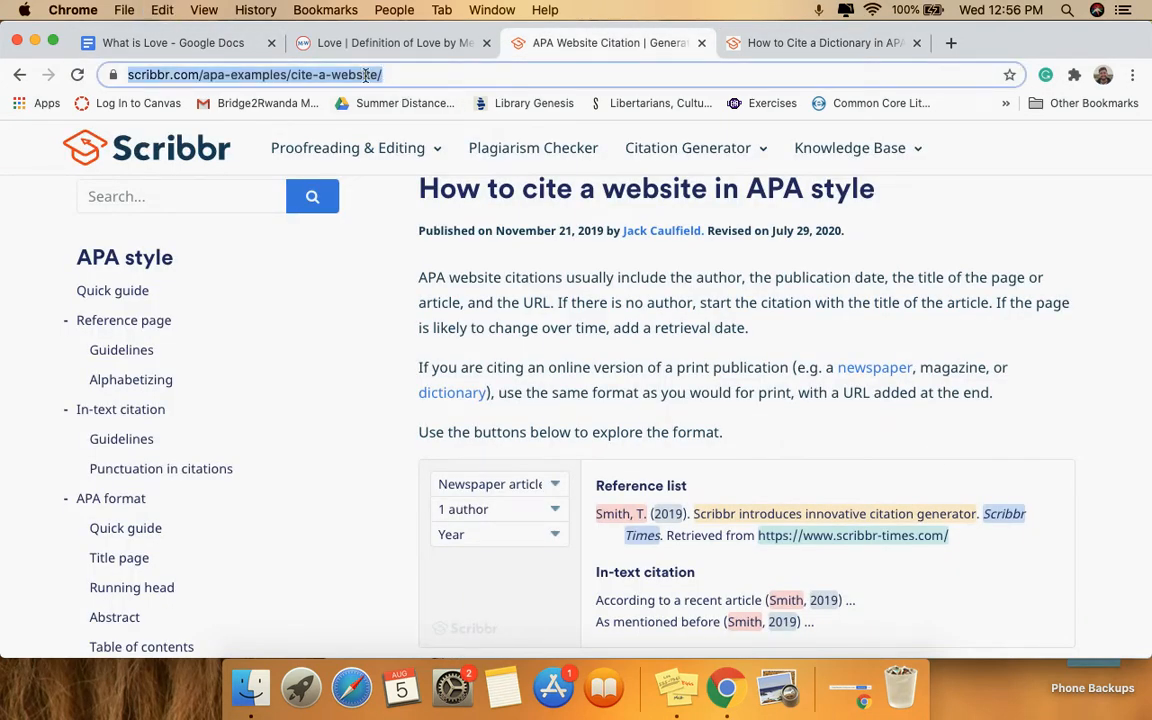
{"action": "left_click", "coordinate": [397, 48]}
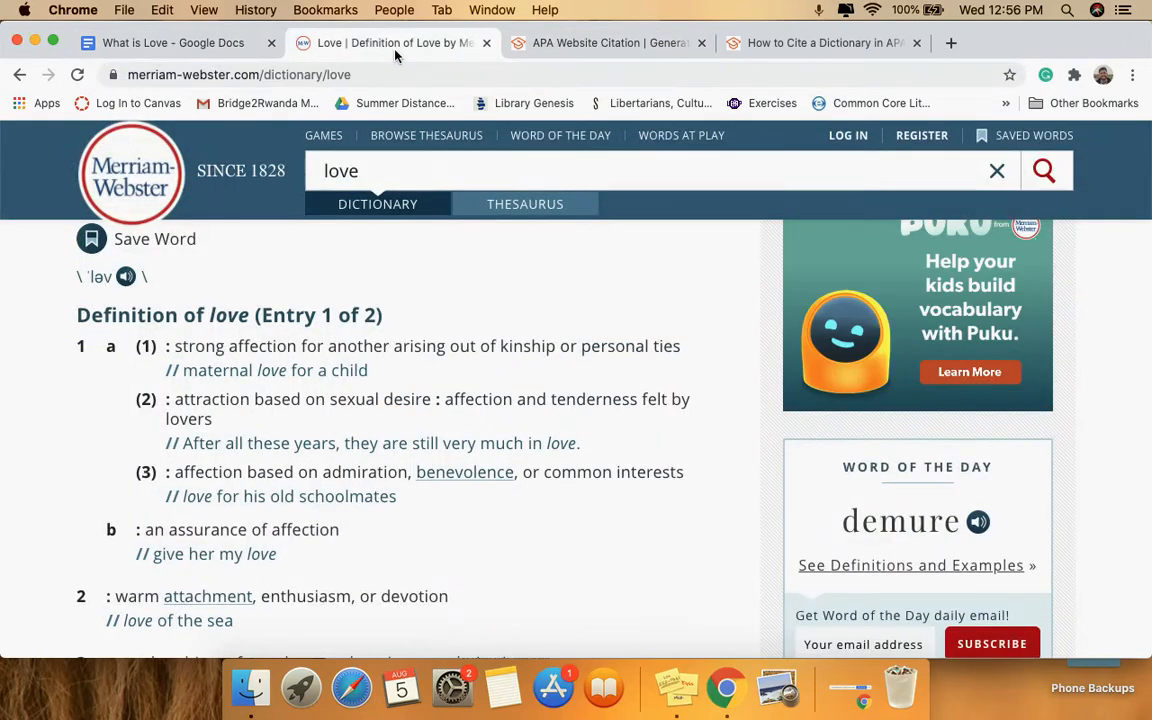
{"action": "left_click", "coordinate": [338, 75]}
{"action": "key", "text": "super+c"}
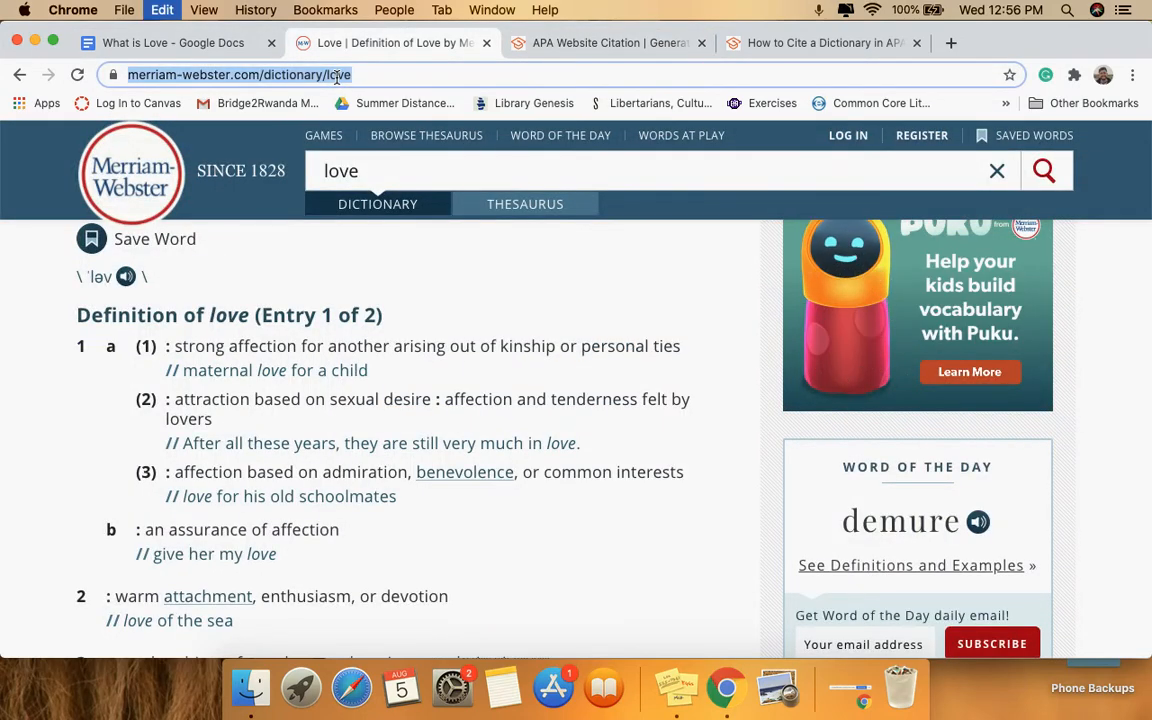
{"action": "left_click", "coordinate": [178, 43]}
{"action": "type", "text": "Re"}
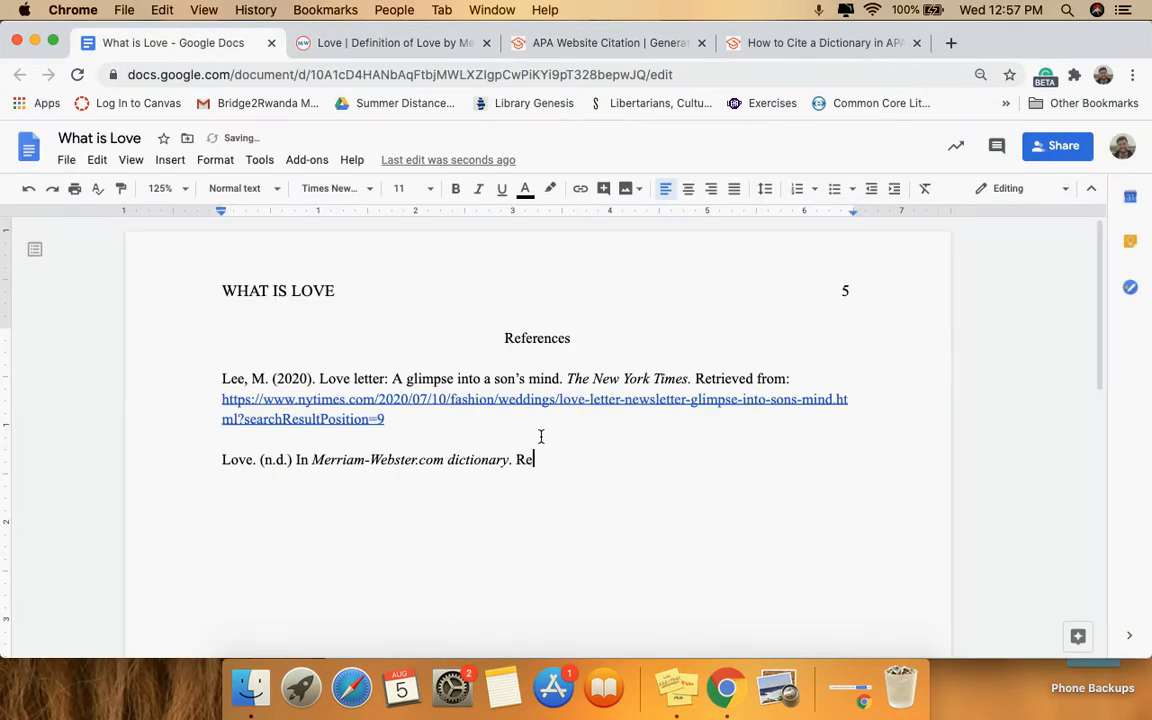
{"action": "type", "text": "trieved"}
{"action": "key", "text": "Tab"}
{"action": "type", "text": ":"}
{"action": "key", "text": "super+v"}
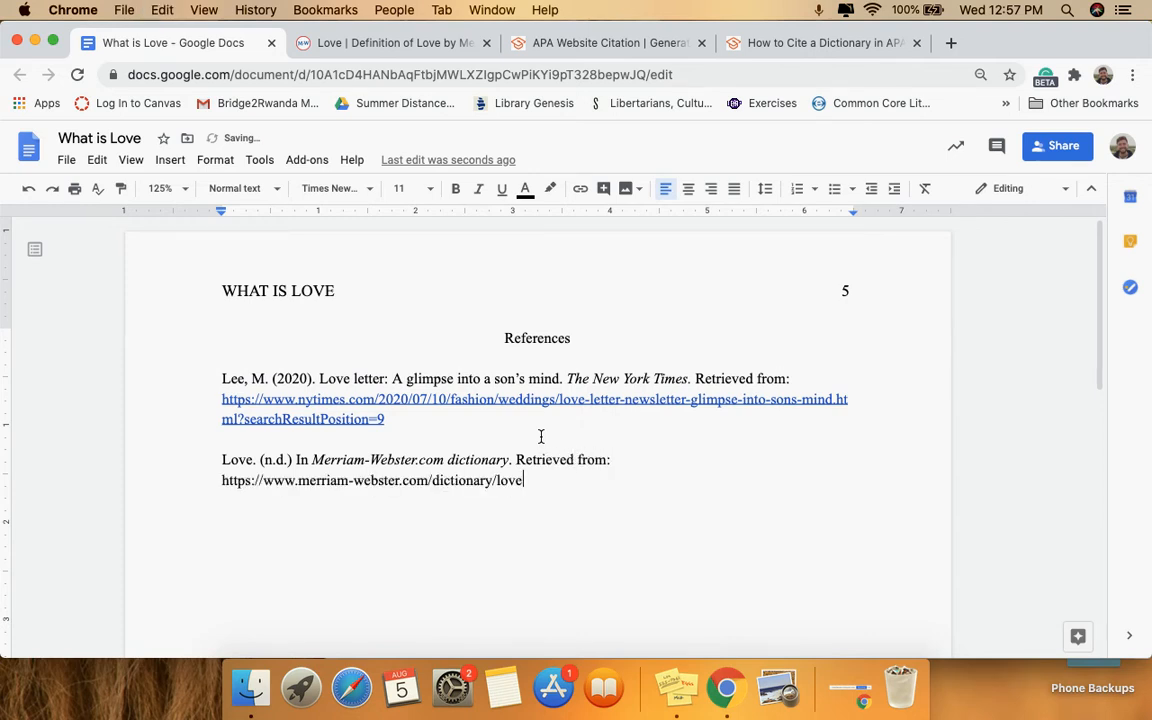
Look over the Merriam-Webster entry and both Scribbr citation guides, and review the two references in the document.
{"action": "left_click", "coordinate": [354, 40]}
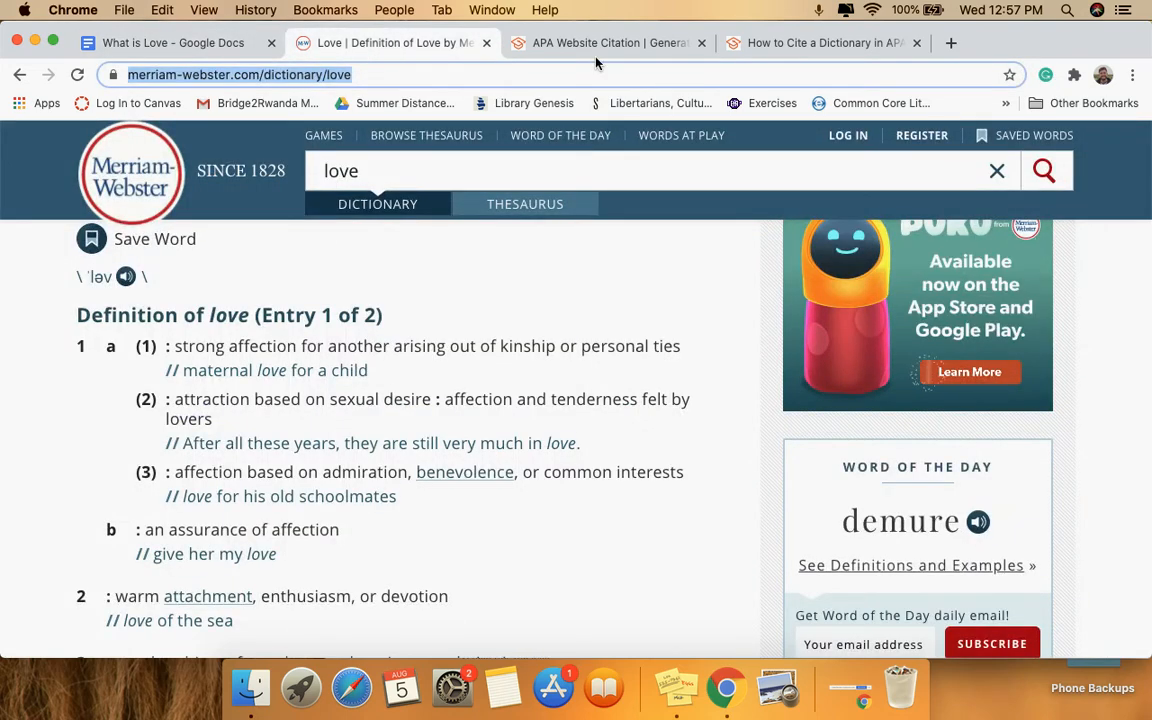
{"action": "left_click", "coordinate": [792, 45]}
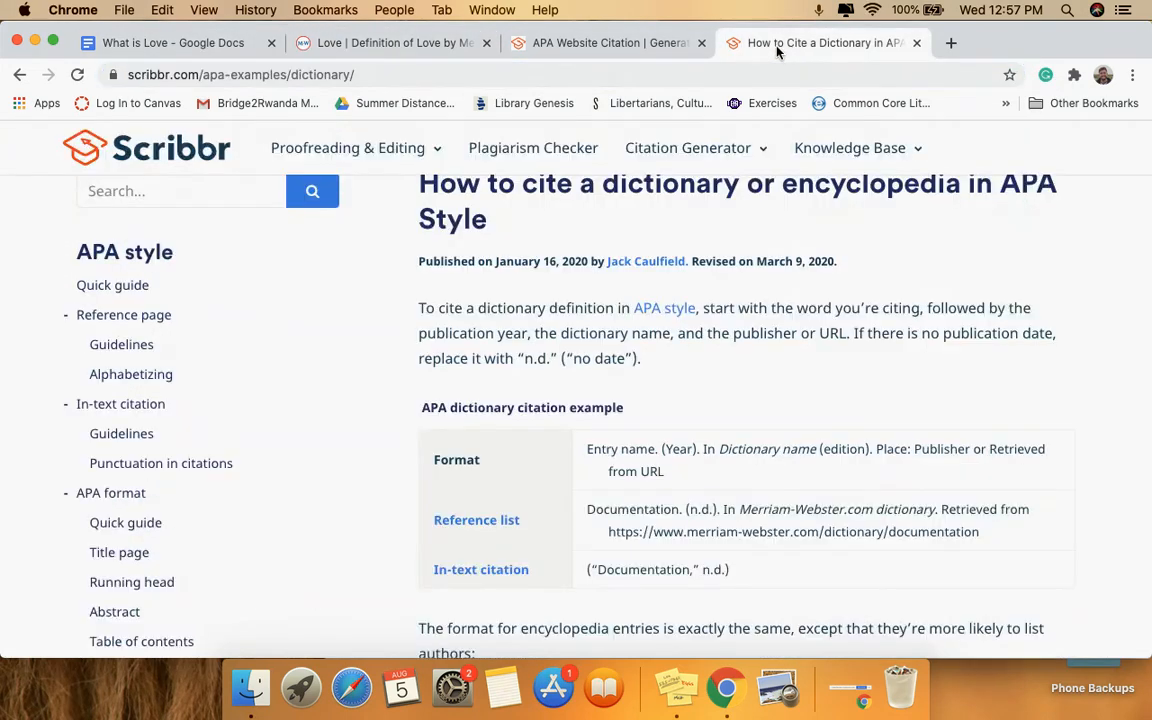
{"action": "left_click", "coordinate": [600, 45]}
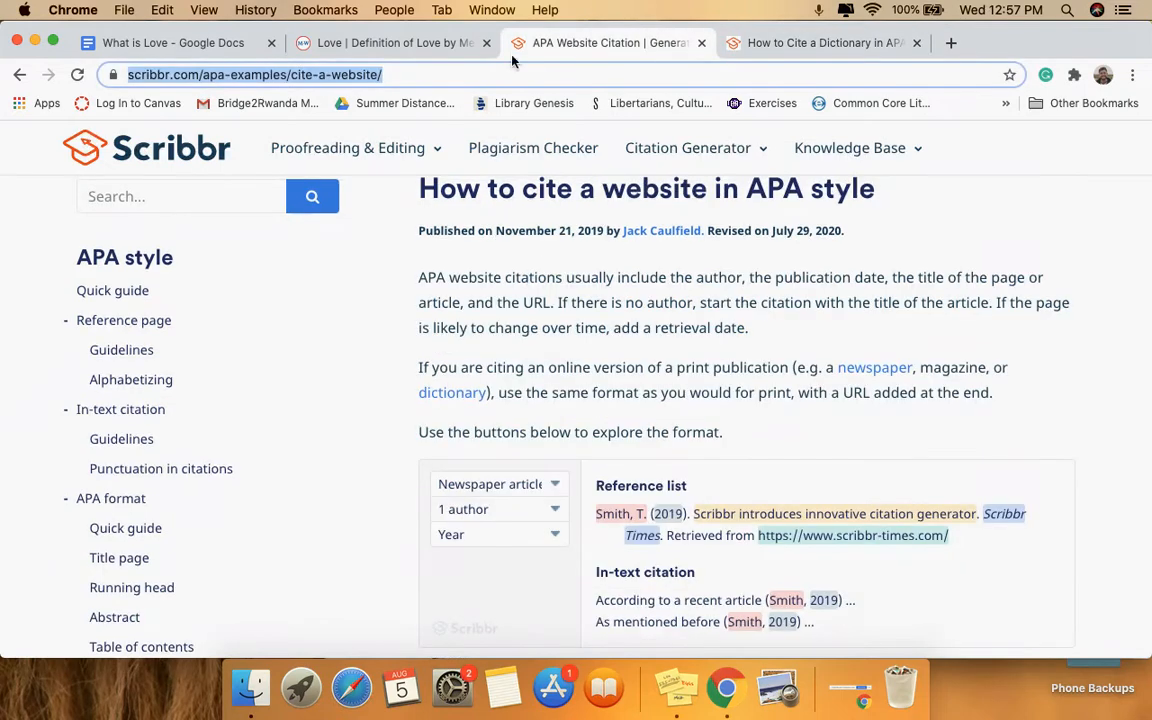
{"action": "left_click", "coordinate": [312, 43]}
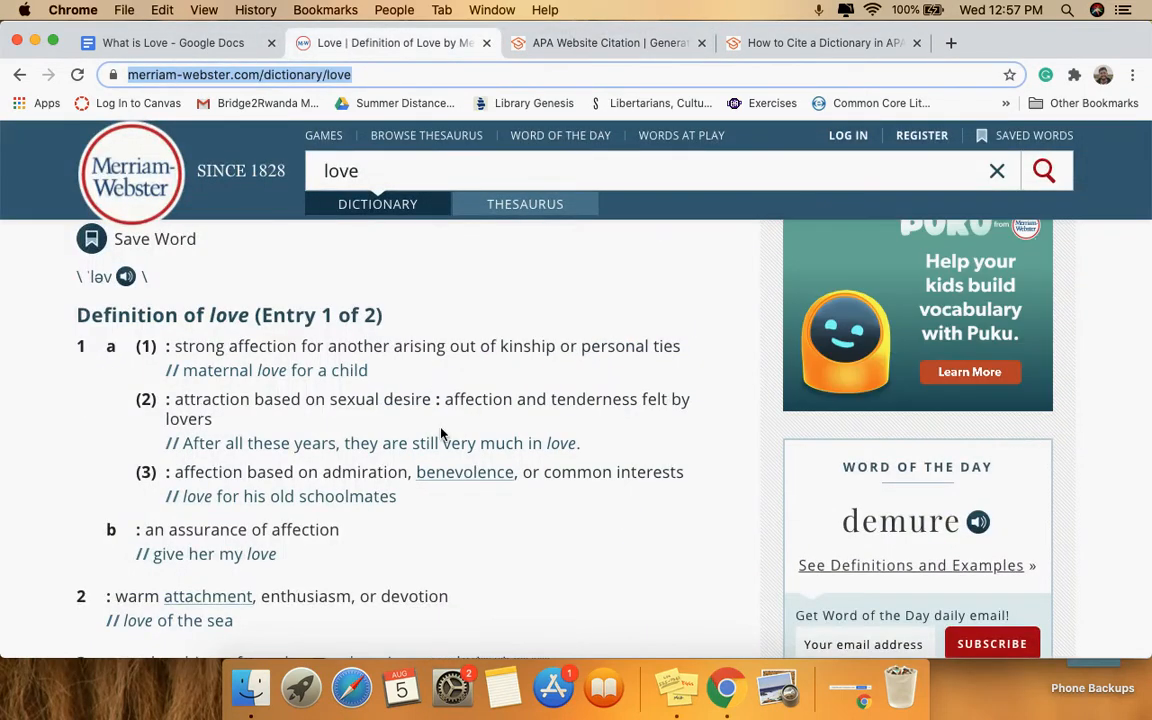
{"action": "left_click", "coordinate": [216, 41]}
{"action": "type", "text": "."}
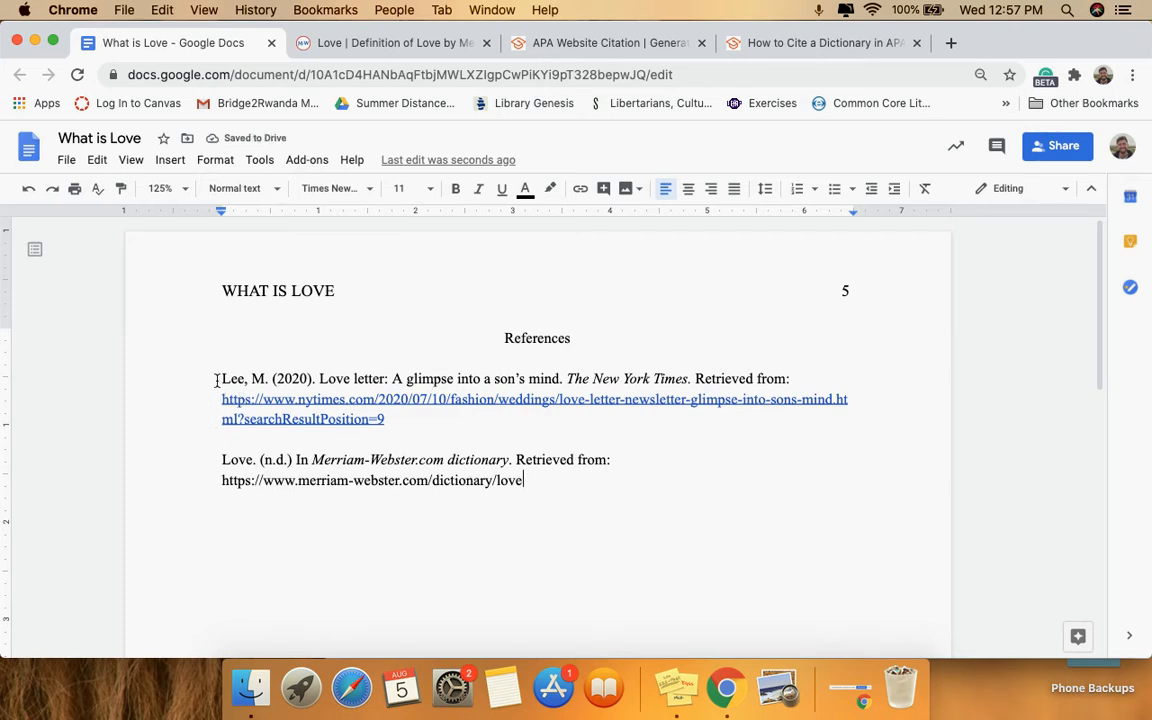
{"action": "left_click_drag", "start_coordinate": [213, 378], "coordinate": [549, 480]}
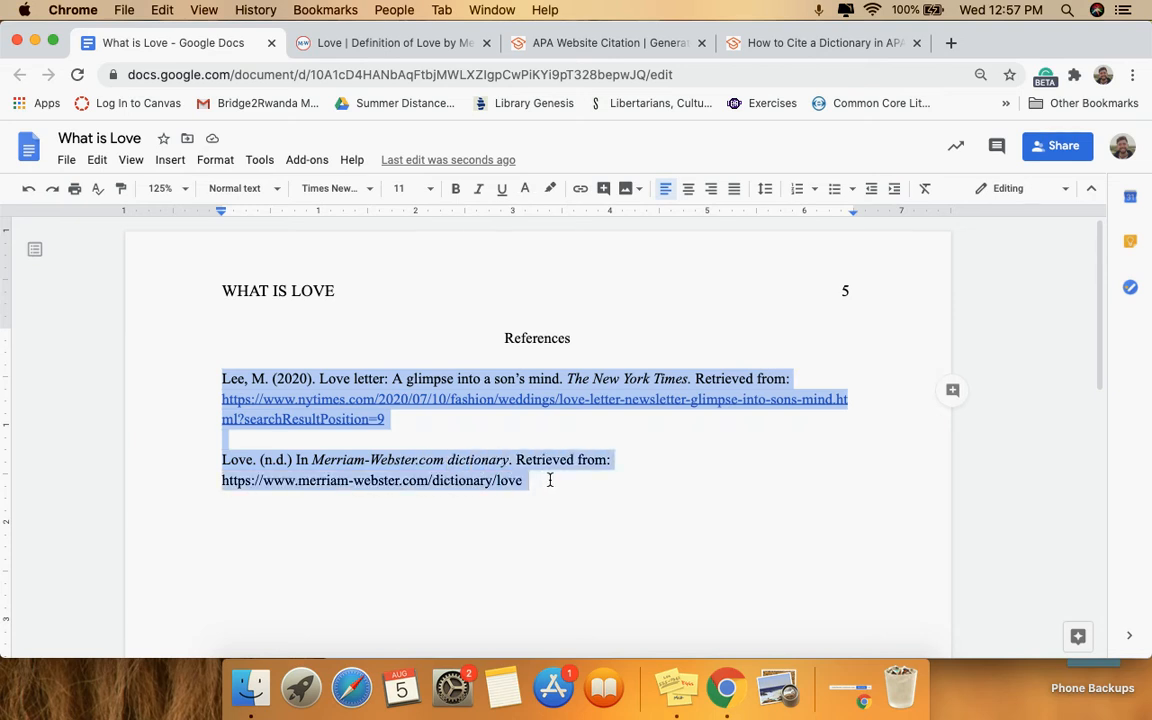
{"action": "left_click", "coordinate": [549, 480]}
{"action": "double_click", "coordinate": [240, 460]}
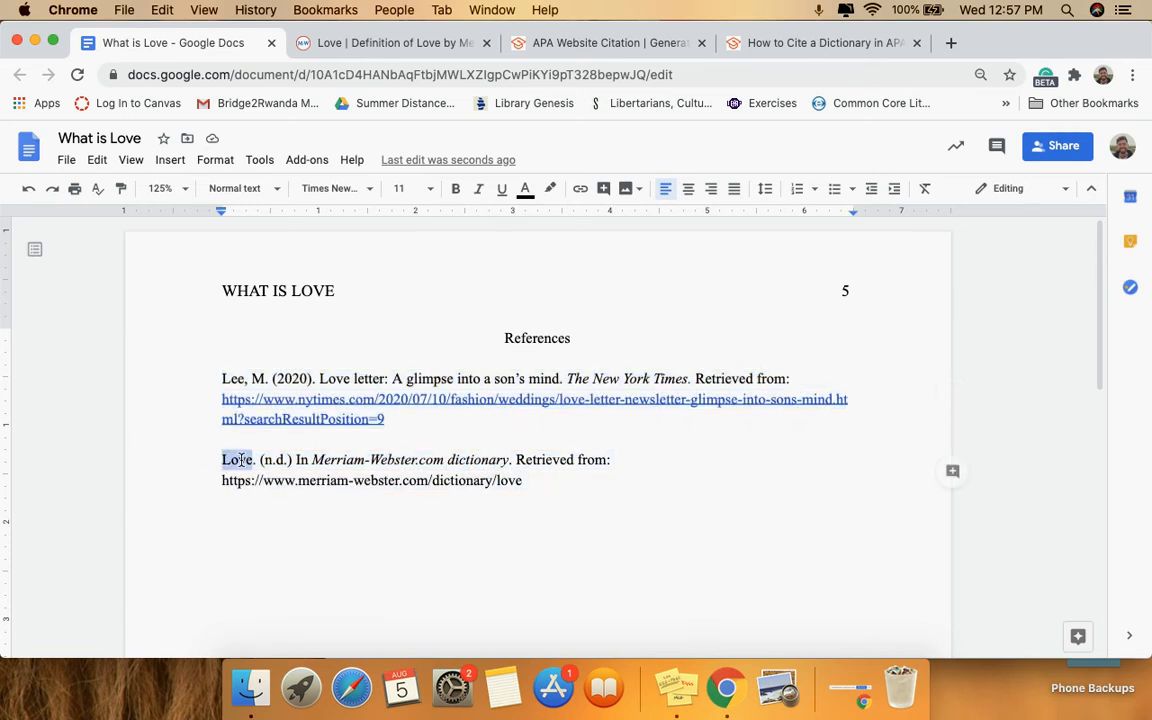
Compare the first words of the New York Times and dictionary references to check their alphabetical order.
{"action": "double_click", "coordinate": [233, 378]}
{"action": "left_click", "coordinate": [233, 378]}
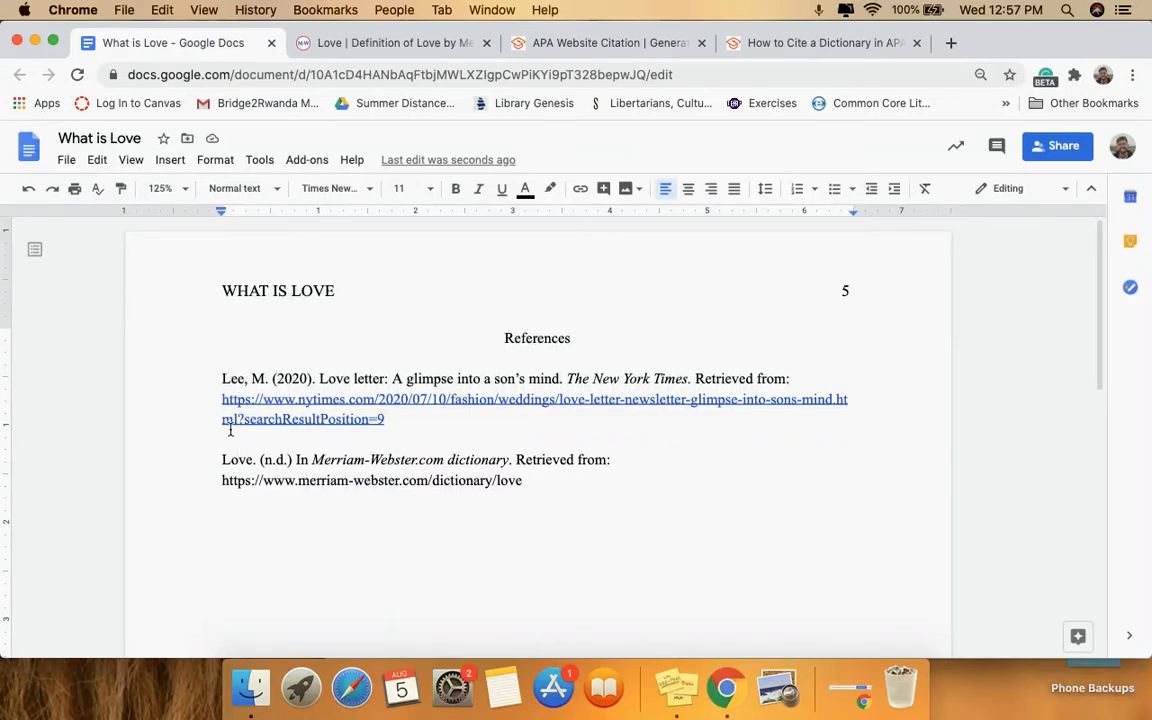
{"action": "double_click", "coordinate": [224, 378]}
{"action": "double_click", "coordinate": [237, 460]}
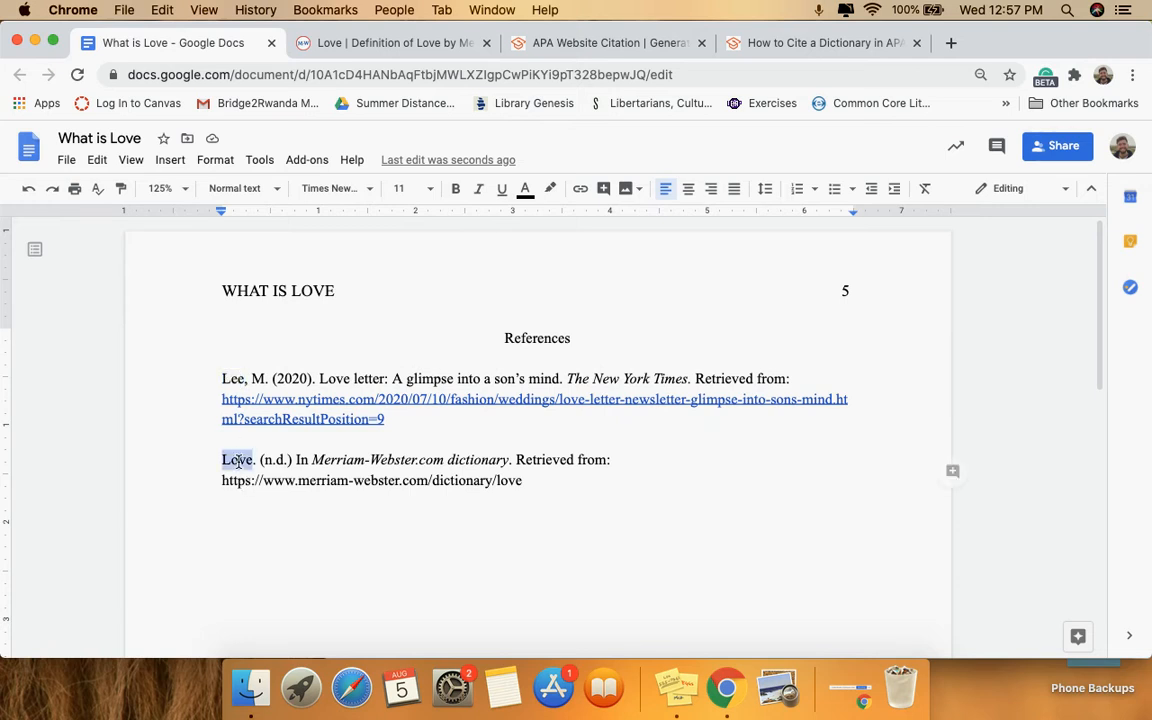
{"action": "double_click", "coordinate": [232, 378]}
{"action": "left_click", "coordinate": [219, 378]}
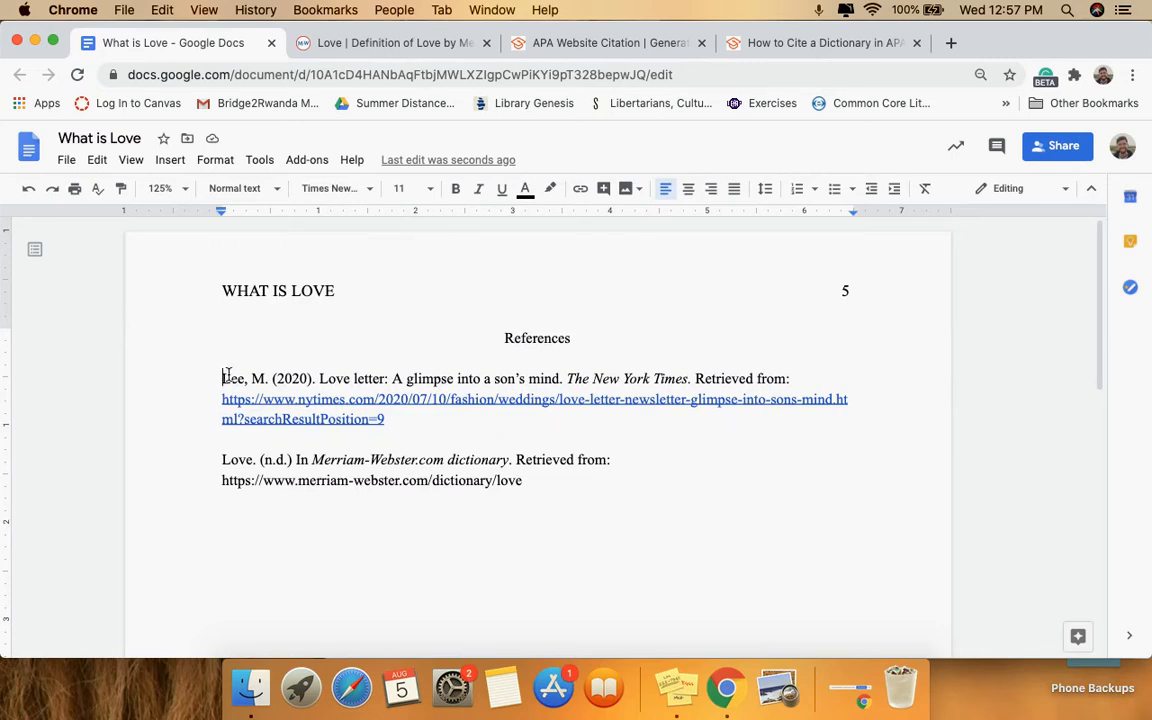
Apply double line spacing to the References heading and both reference entries.
{"action": "left_click", "coordinate": [501, 338]}
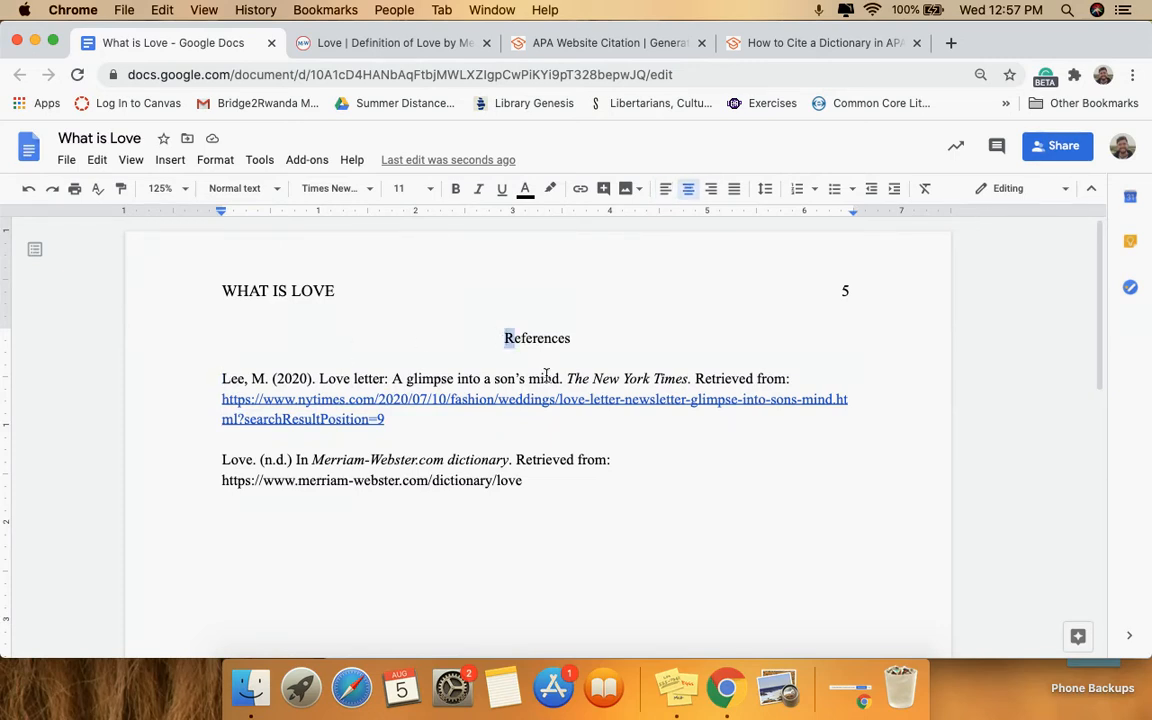
{"action": "left_click", "coordinate": [584, 501], "text": "shift"}
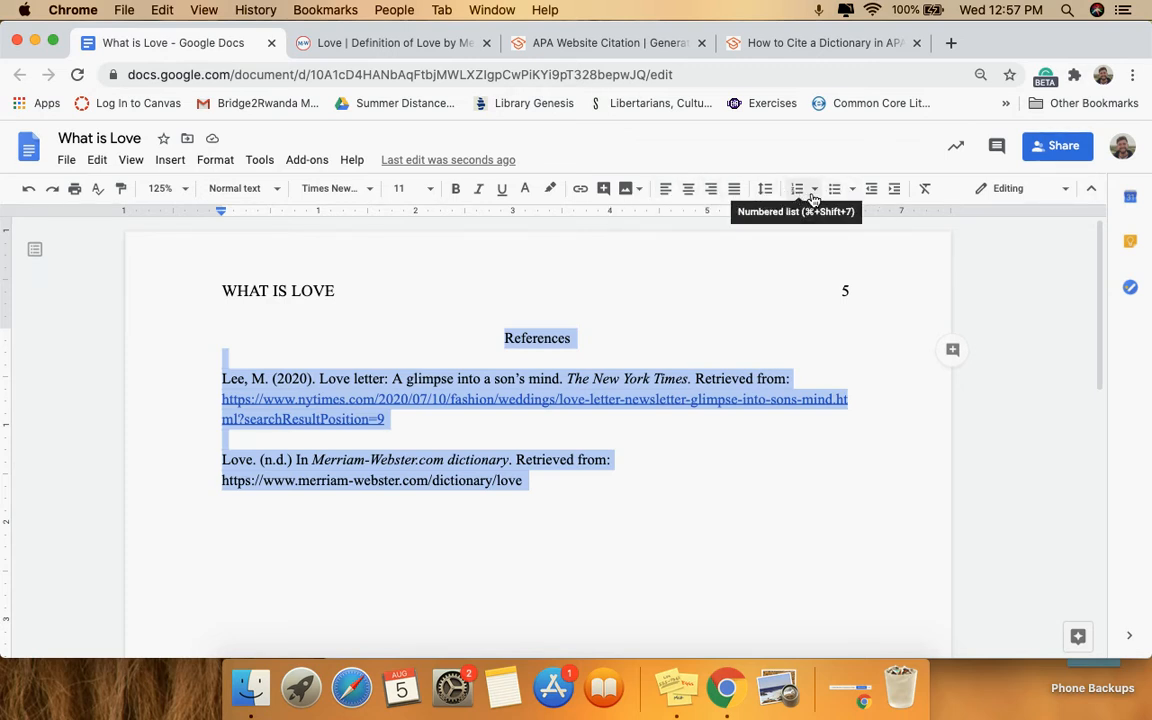
{"action": "left_click", "coordinate": [766, 190]}
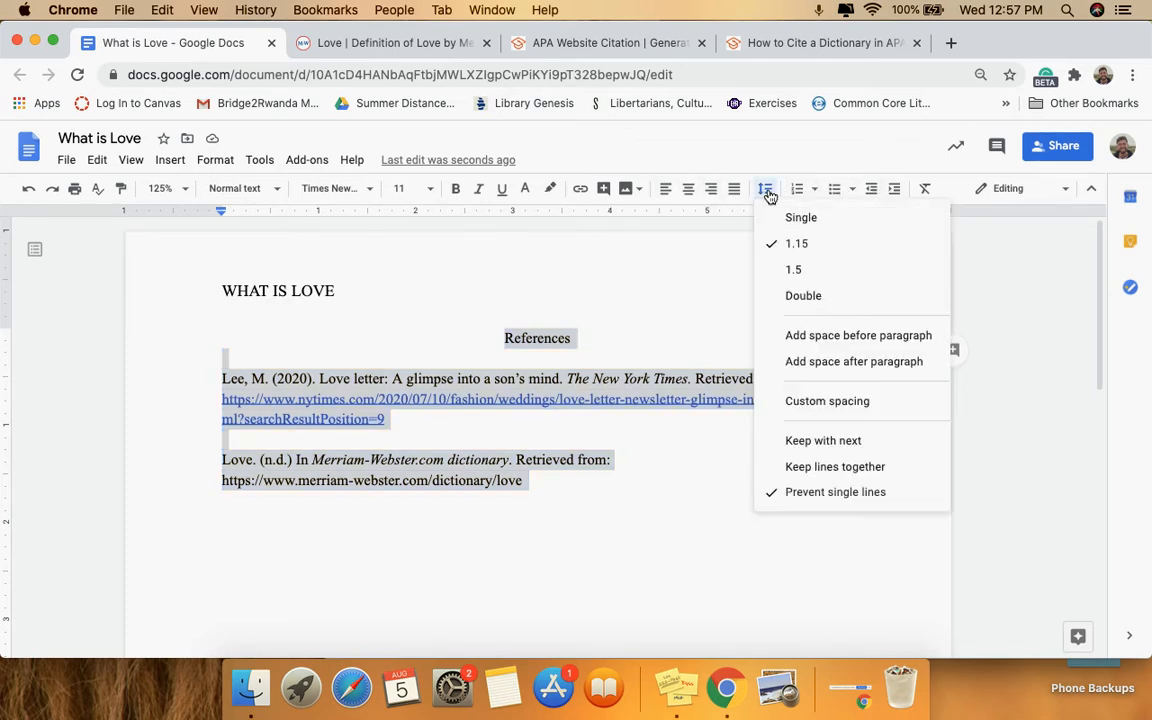
{"action": "left_click", "coordinate": [798, 294]}
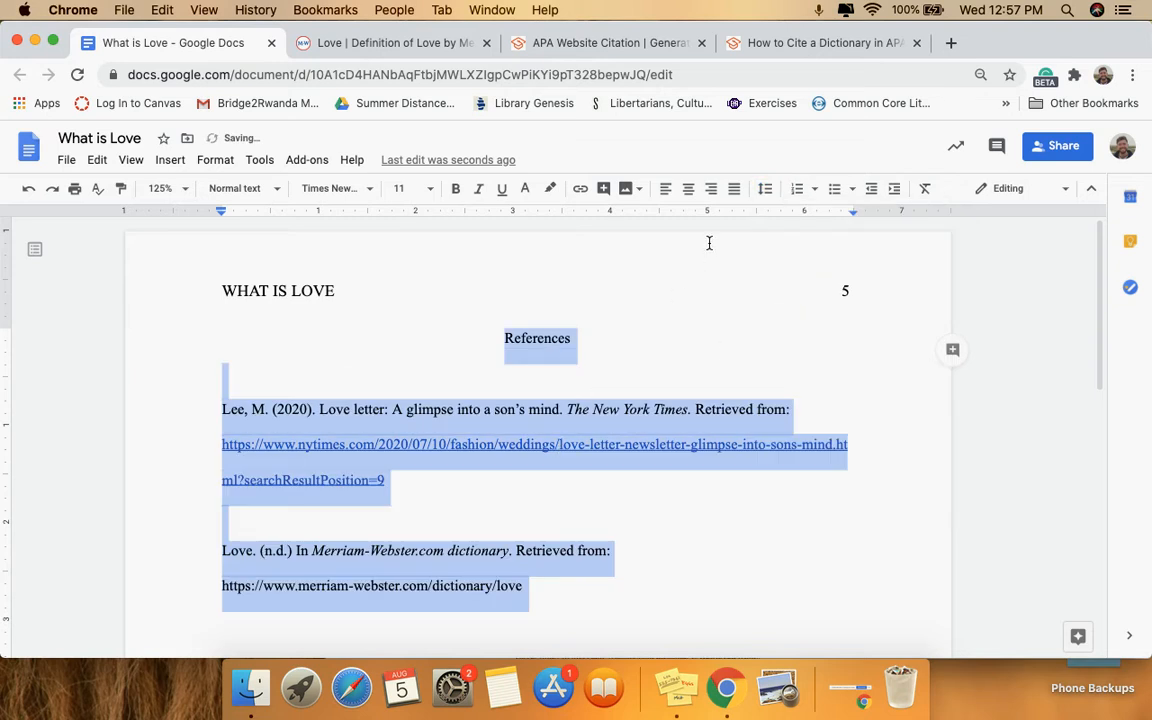
Remove the blank line between the two references and the one below the References heading.
{"action": "left_click", "coordinate": [297, 517]}
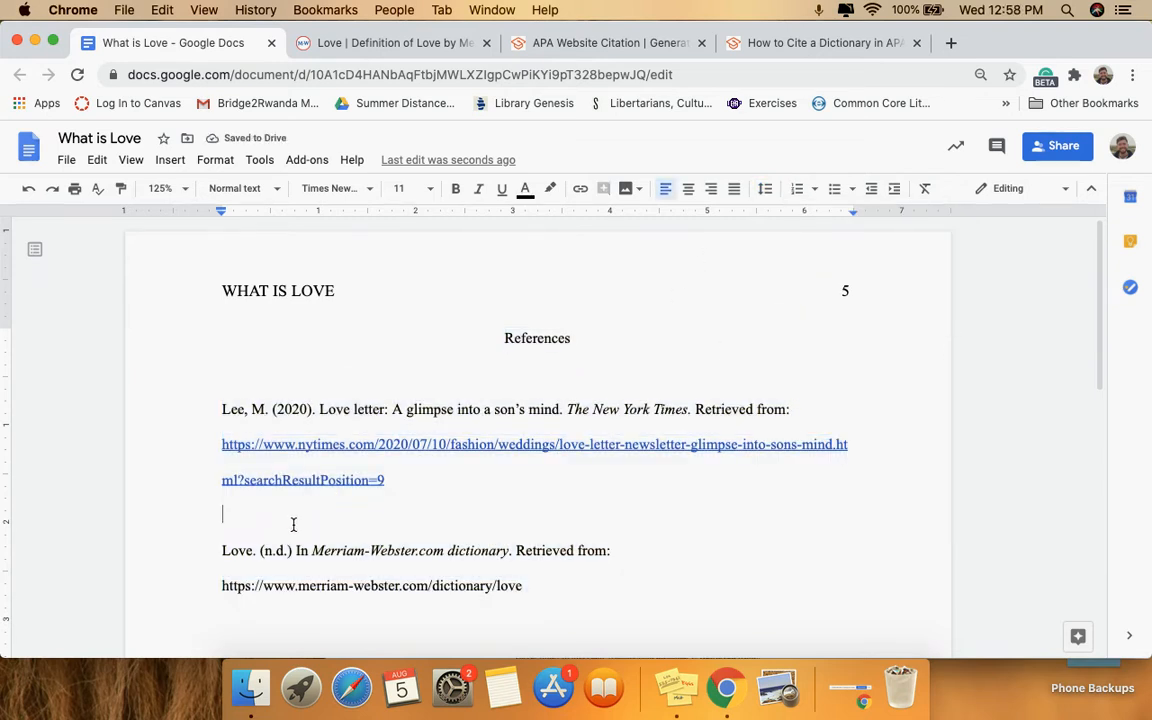
{"action": "key", "text": "BackSpace"}
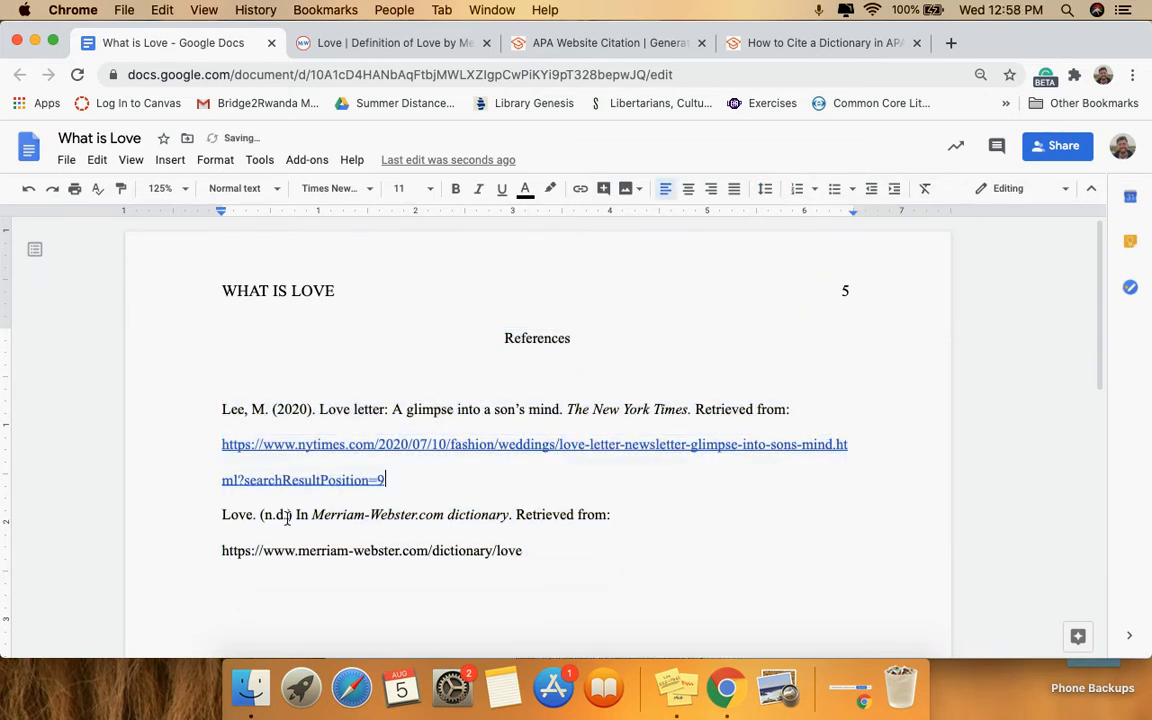
{"action": "left_click", "coordinate": [398, 373]}
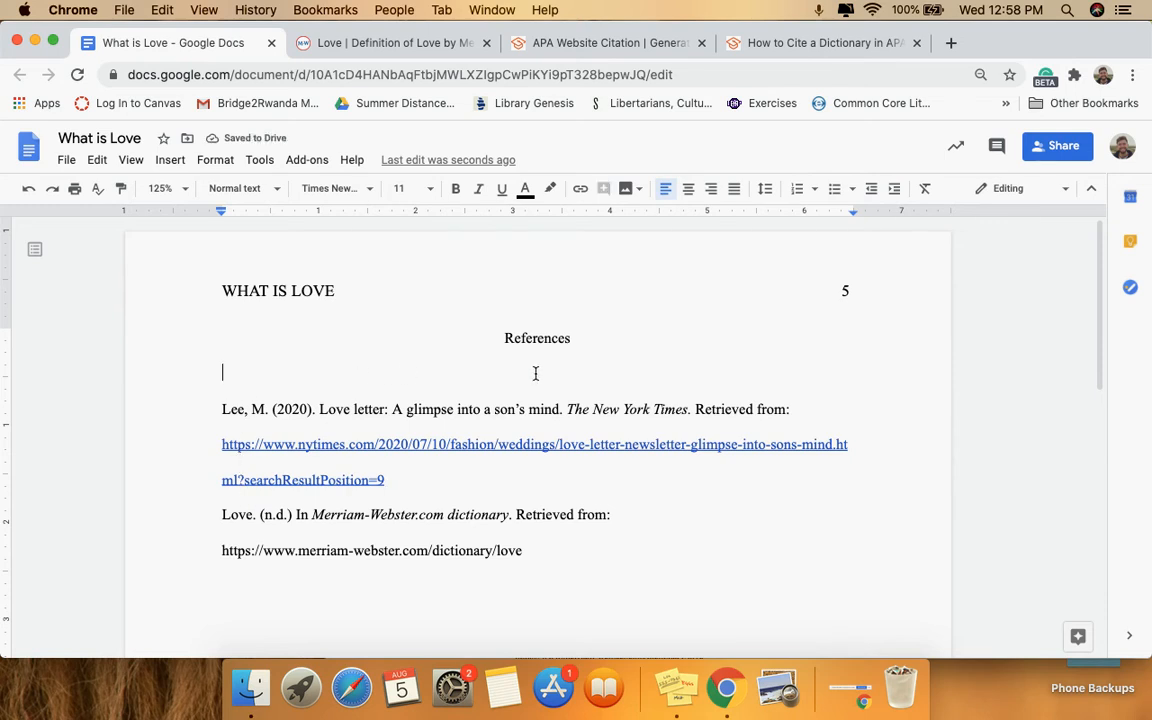
{"action": "key", "text": "BackSpace"}
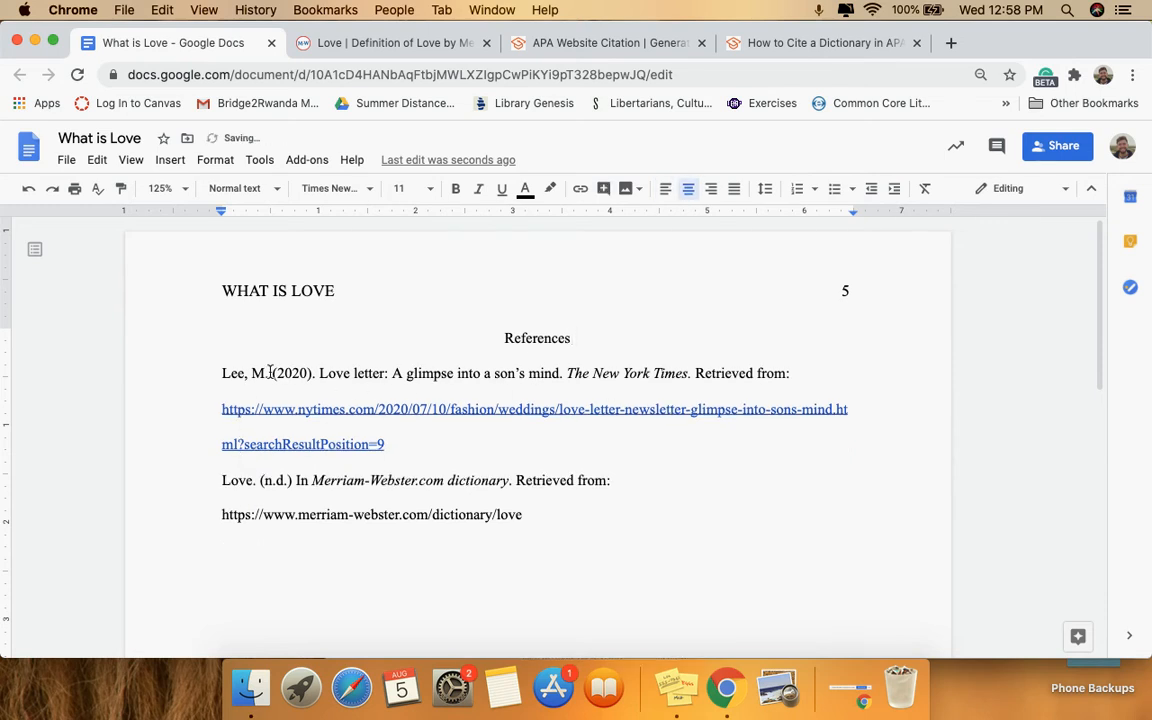
Try indenting the first line of both the New York Times and the dictionary reference with a tab.
{"action": "left_click_drag", "start_coordinate": [213, 375], "coordinate": [557, 511]}
{"action": "left_click", "coordinate": [557, 511]}
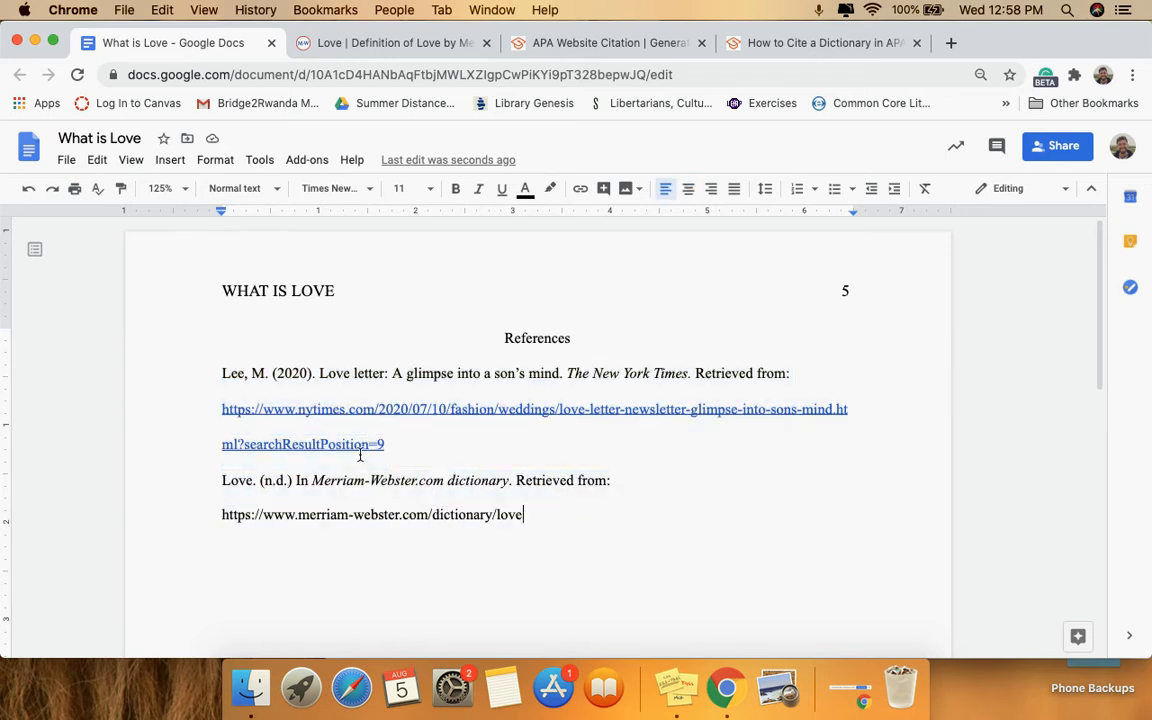
{"action": "left_click", "coordinate": [213, 373]}
{"action": "key", "text": "Tab"}
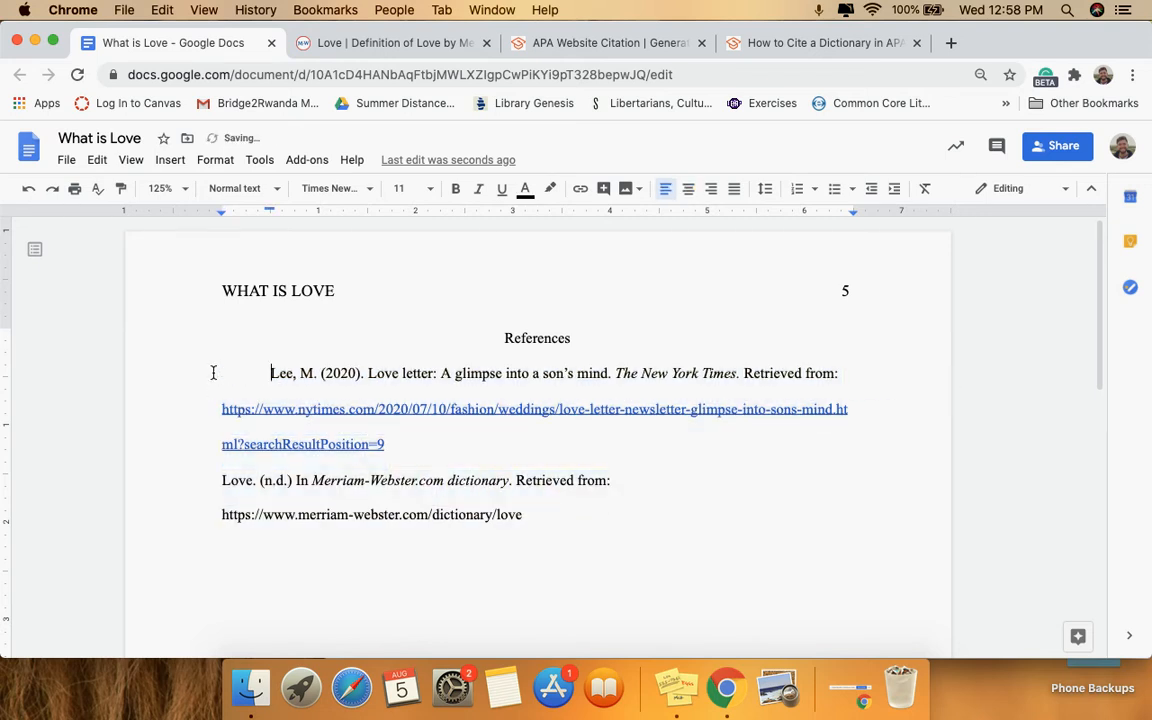
{"action": "left_click", "coordinate": [208, 485]}
{"action": "key", "text": "Tab"}
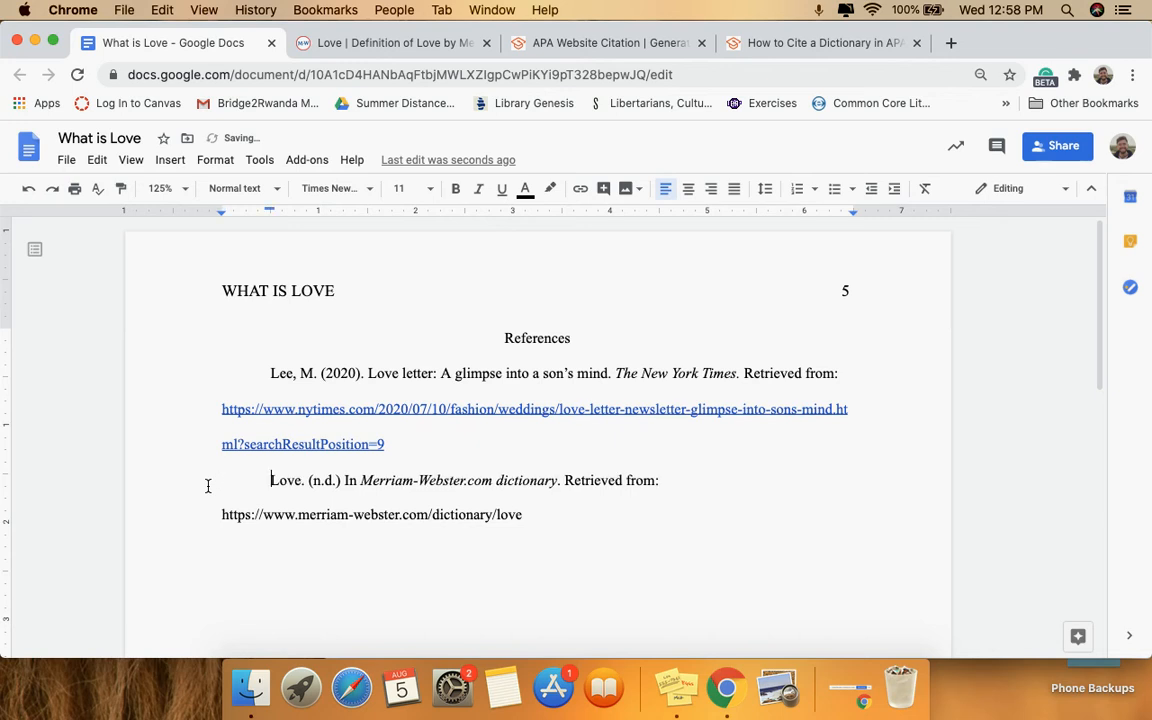
{"action": "key", "text": "BackSpace"}
{"action": "left_click", "coordinate": [270, 376]}
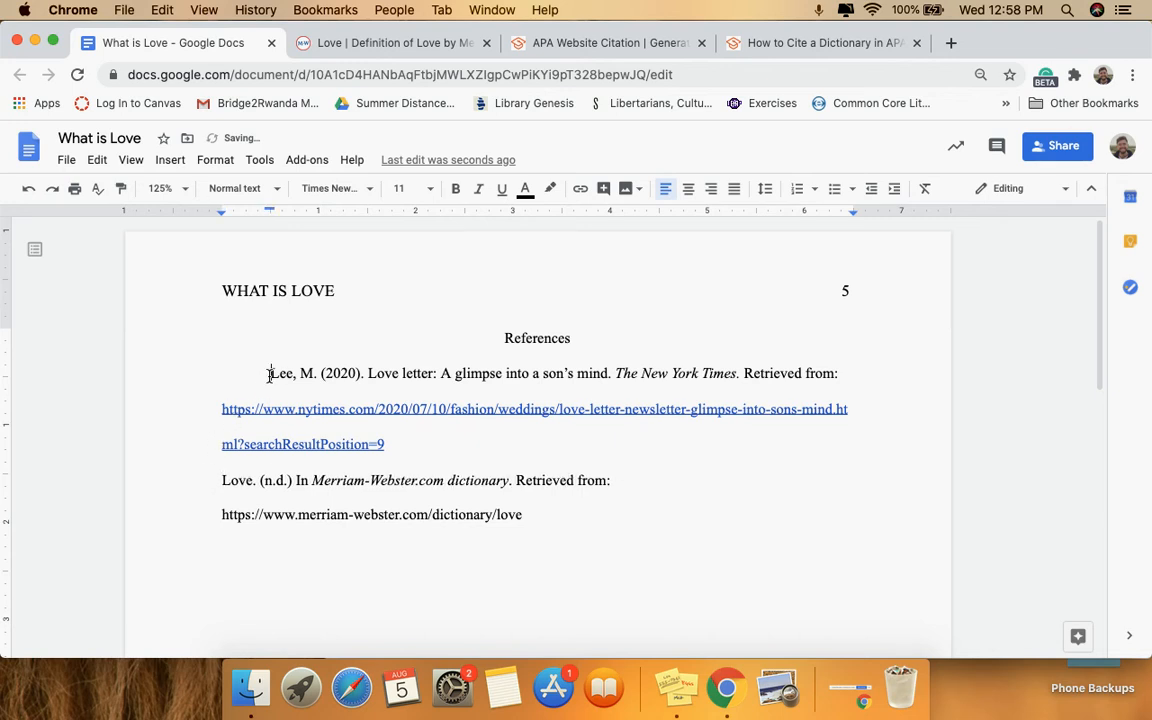
{"action": "key", "text": "BackSpace"}
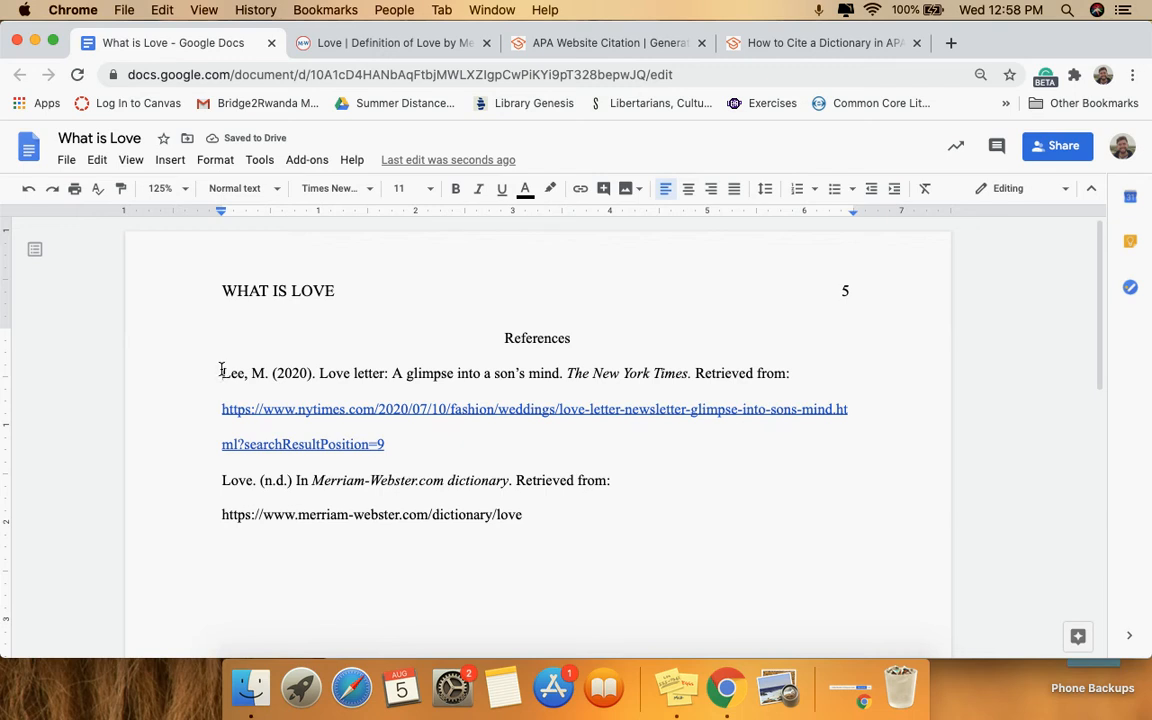
Give both reference entries a hanging special indent of 0.5 inches.
{"action": "left_click_drag", "start_coordinate": [220, 373], "coordinate": [555, 525]}
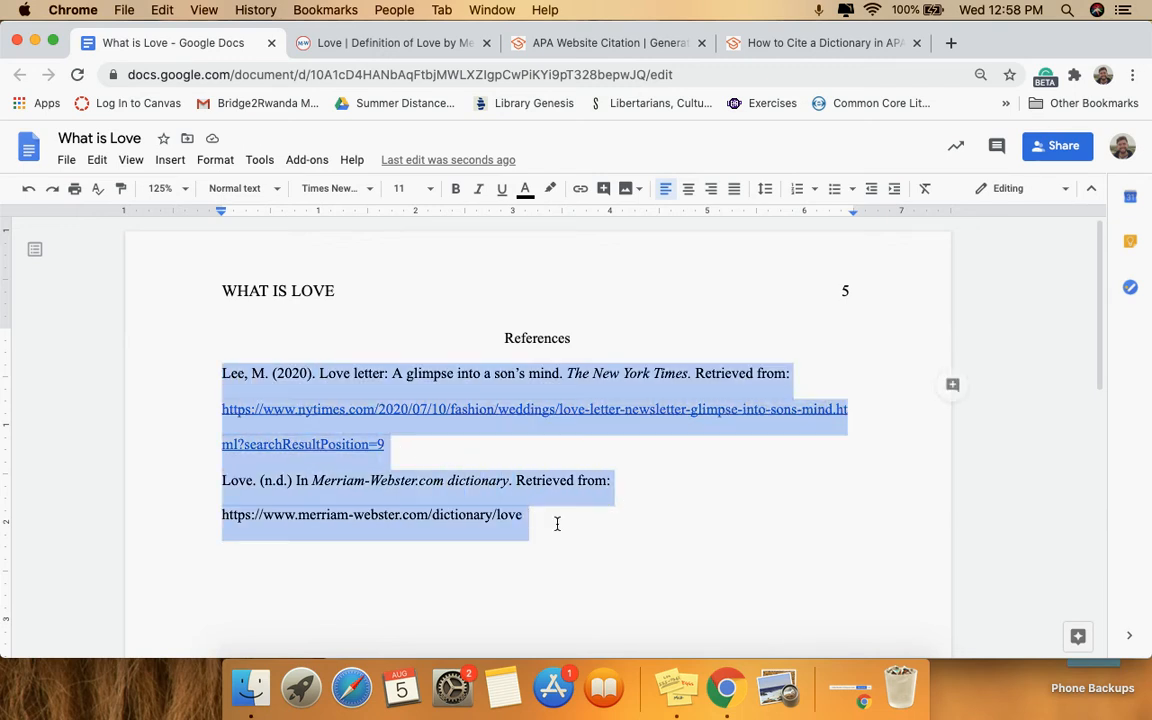
{"action": "left_click", "coordinate": [222, 160]}
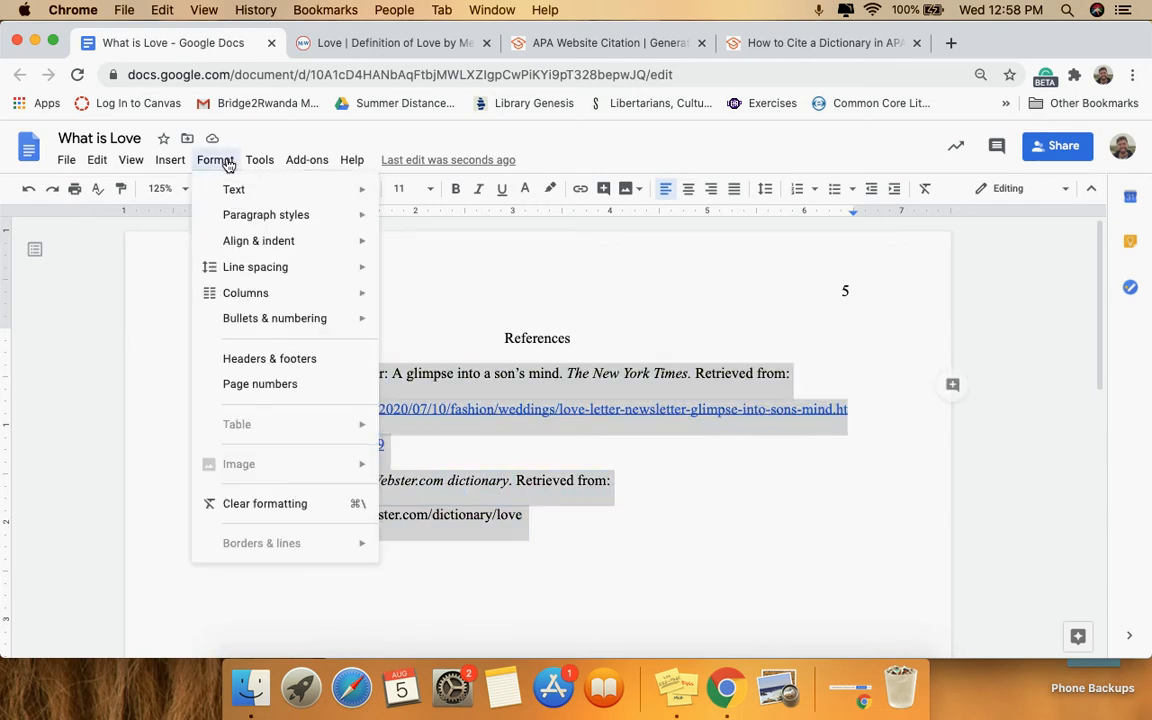
{"action": "mouse_move", "coordinate": [251, 250]}
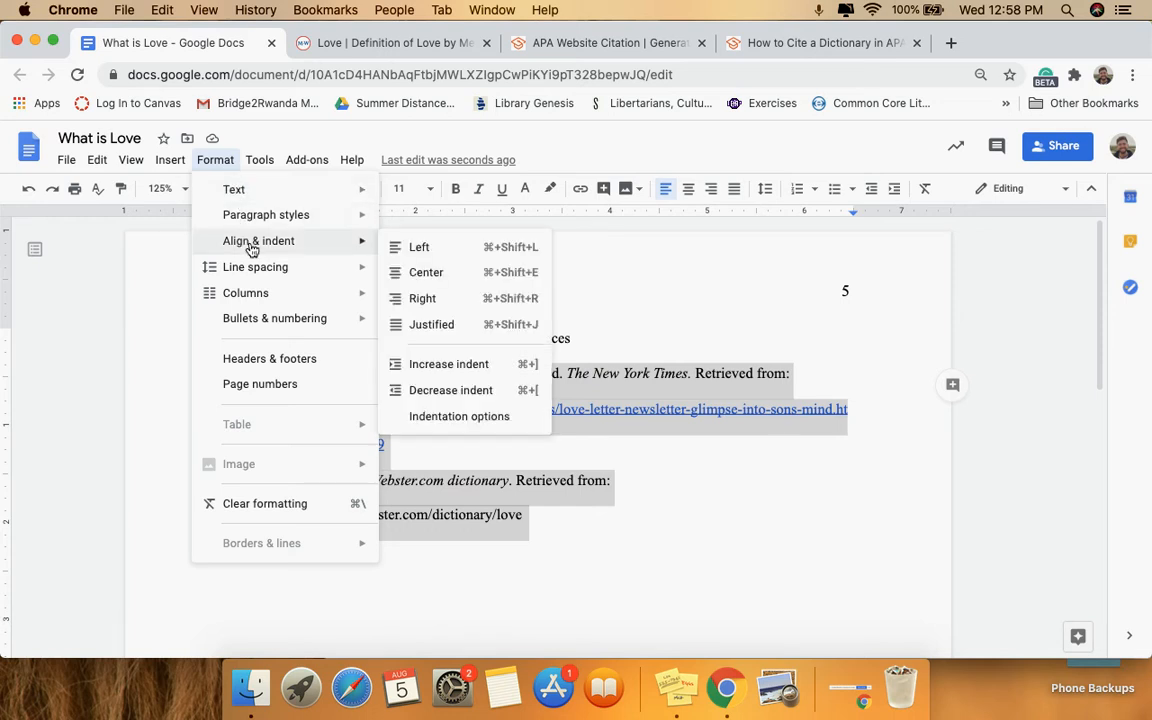
{"action": "mouse_move", "coordinate": [276, 218]}
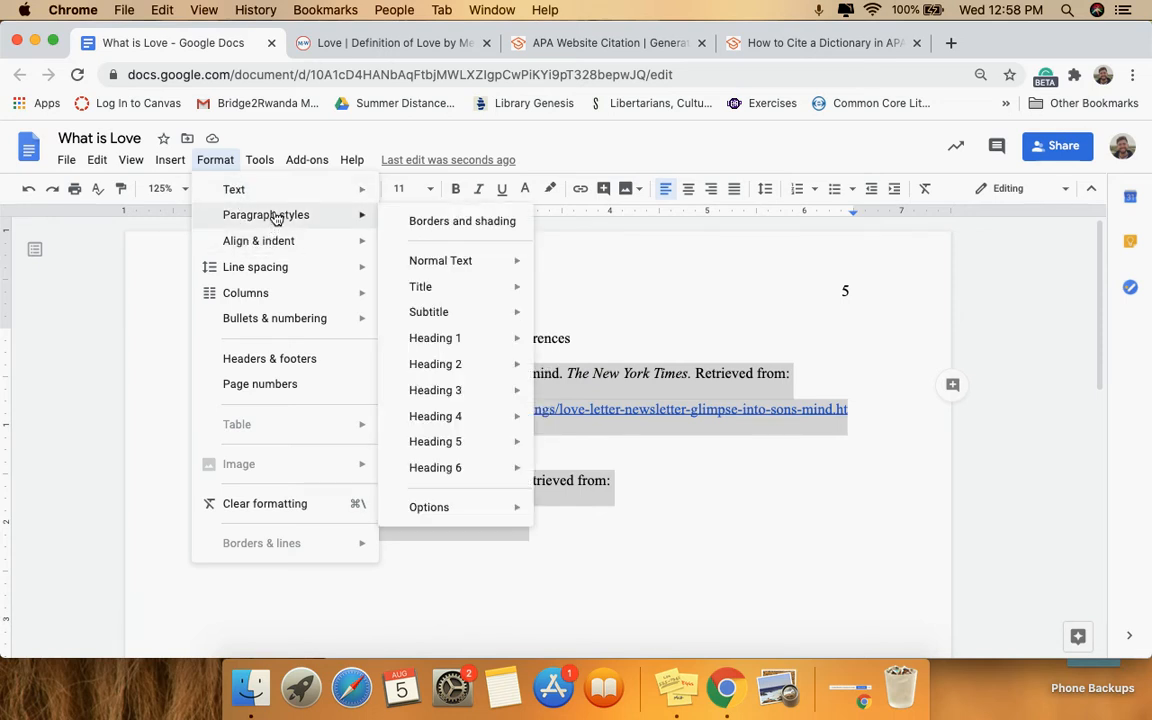
{"action": "right_click", "coordinate": [693, 390]}
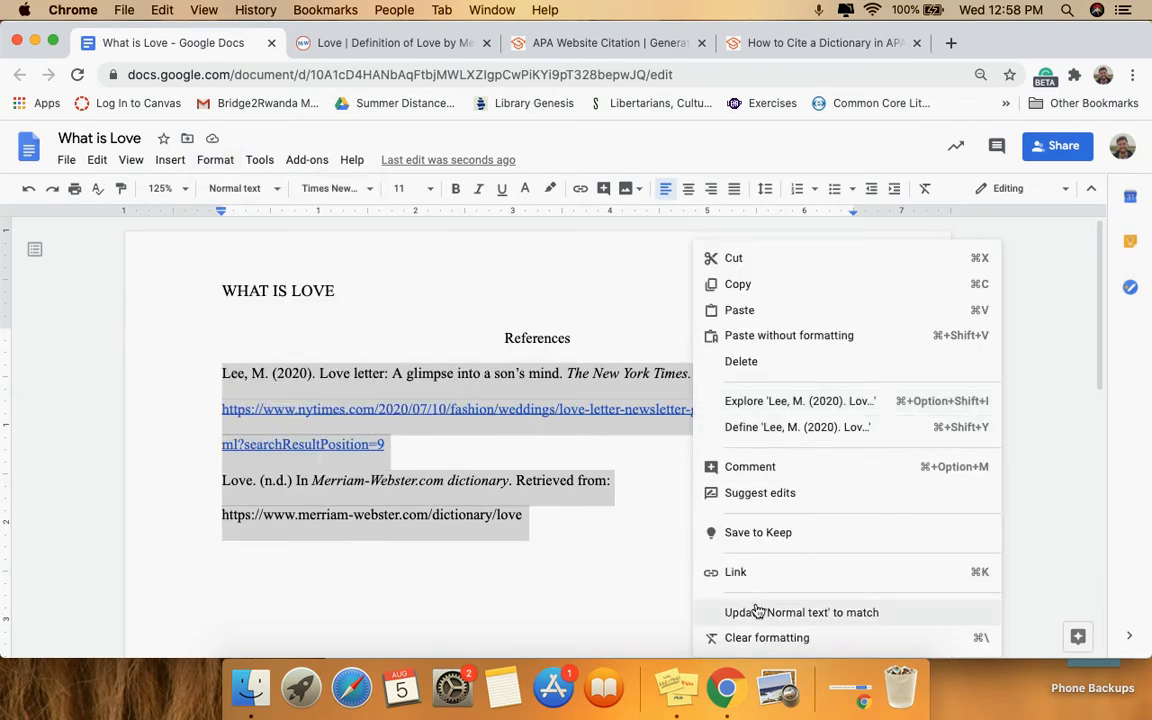
{"action": "left_click", "coordinate": [215, 162]}
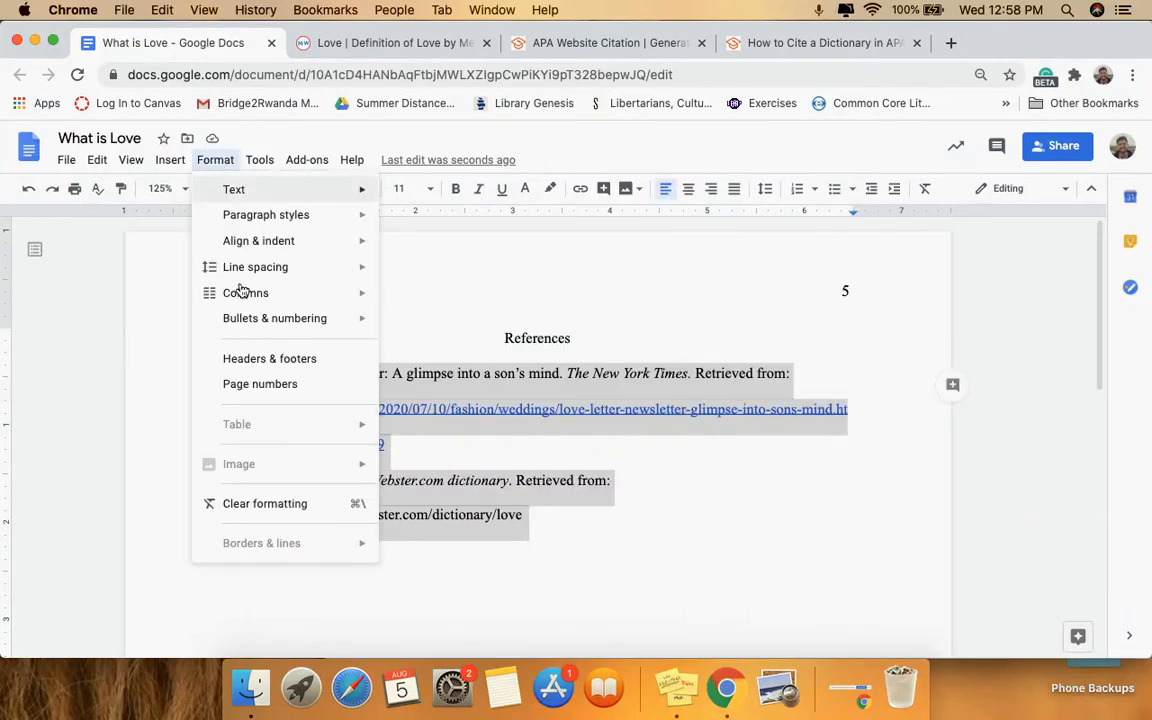
{"action": "mouse_move", "coordinate": [278, 253]}
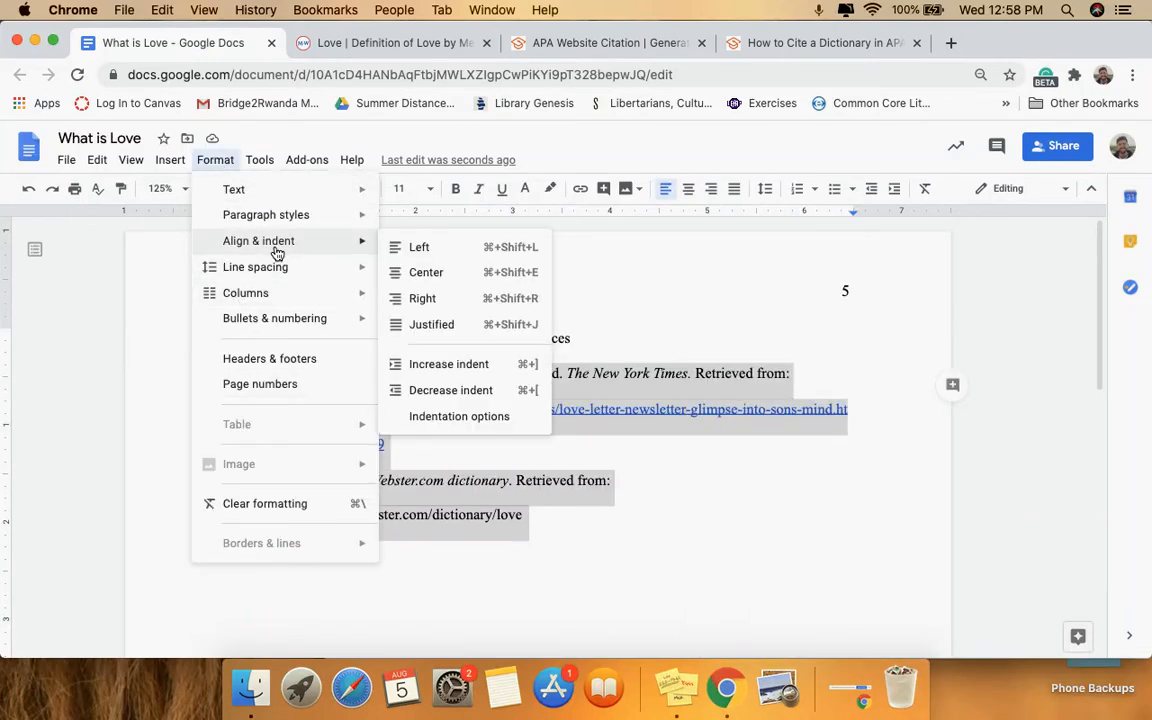
{"action": "left_click", "coordinate": [470, 415]}
{"action": "left_click", "coordinate": [549, 460]}
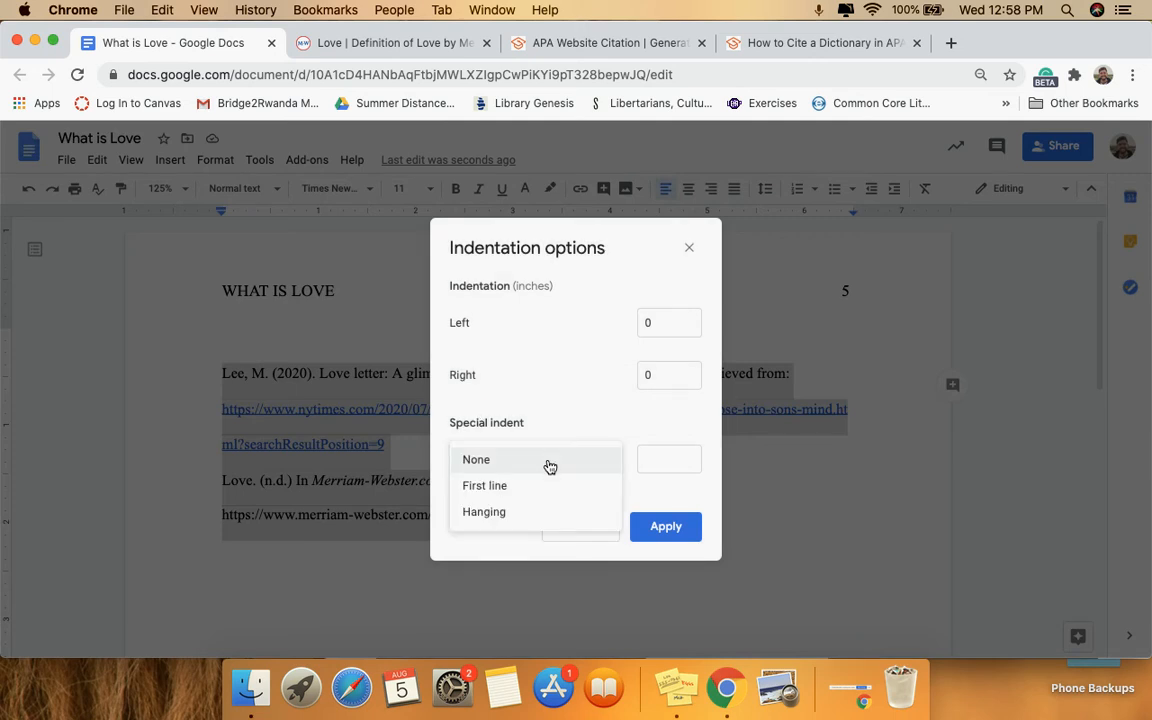
{"action": "left_click", "coordinate": [540, 513]}
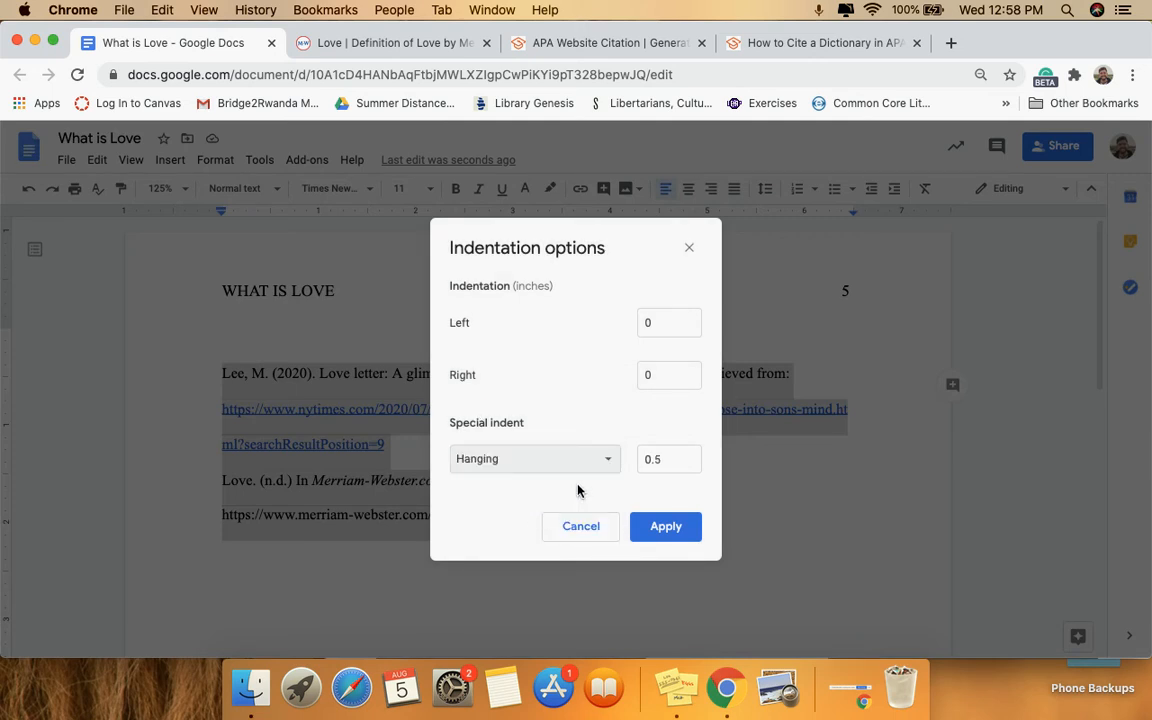
{"action": "left_click", "coordinate": [667, 529]}
{"action": "left_click", "coordinate": [648, 528]}
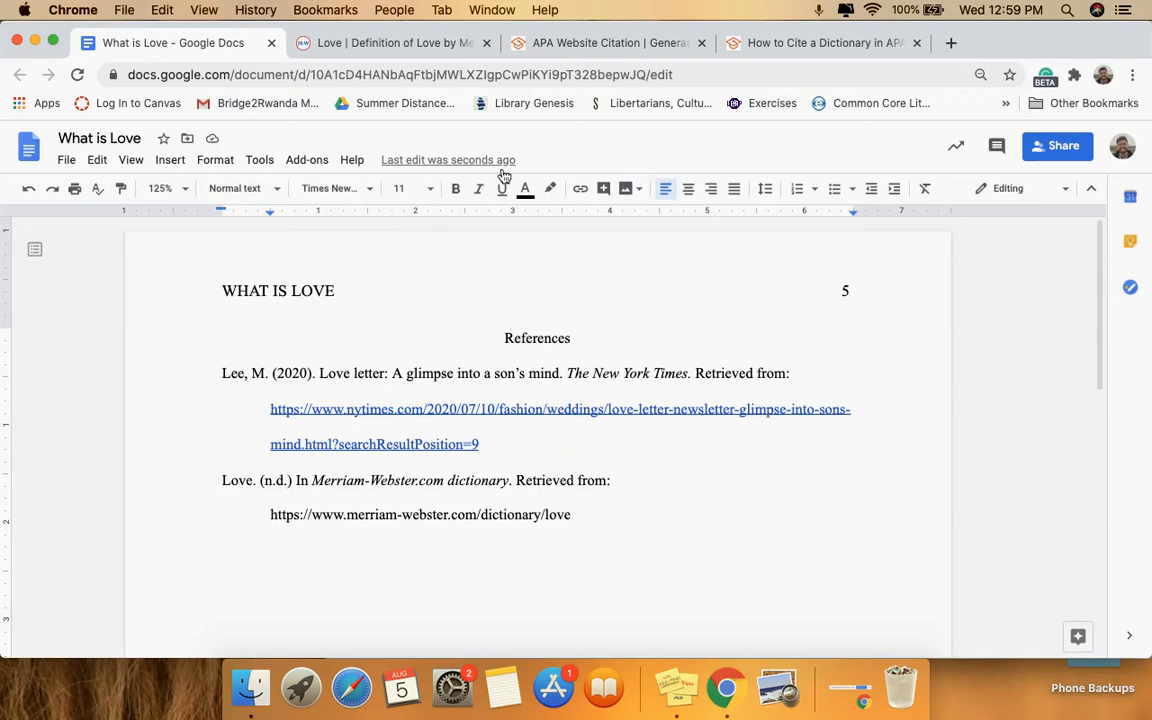
In the Scribbr website citation guide, view the example format for a web page with 4 authors and no date.
{"action": "left_click", "coordinate": [575, 50]}
{"action": "scroll", "coordinate": [590, 283], "scroll_direction": "up", "scroll_amount": 5}
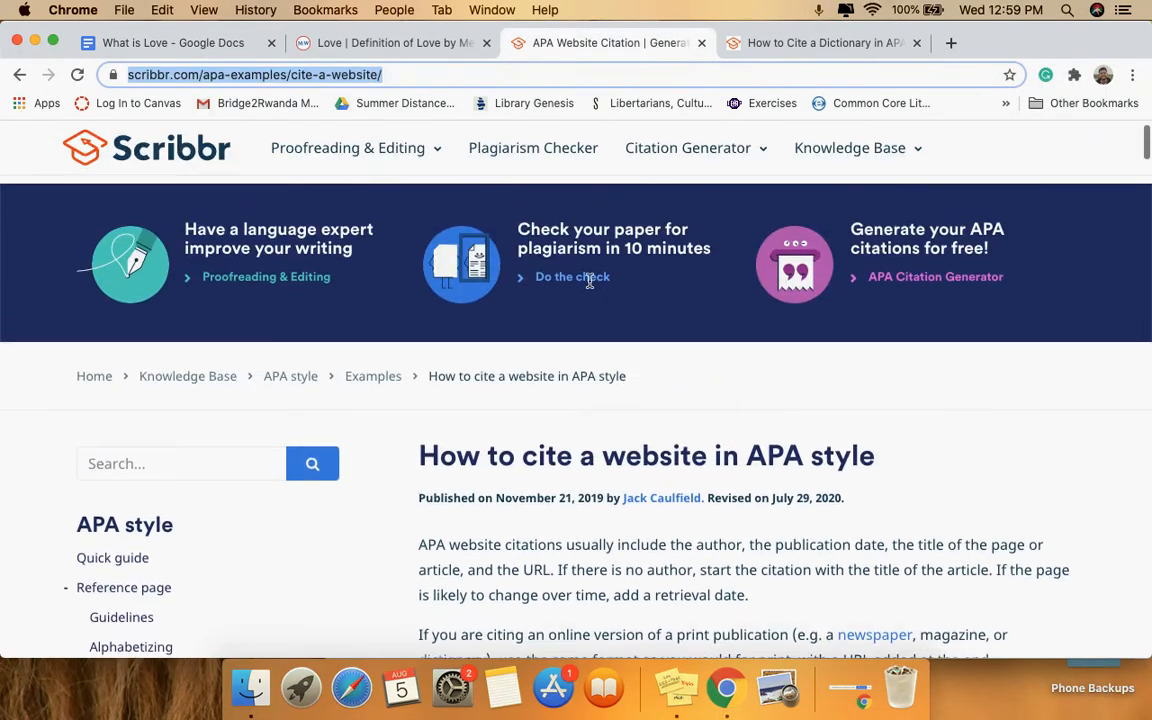
{"action": "scroll", "coordinate": [951, 508], "scroll_direction": "down", "scroll_amount": 5}
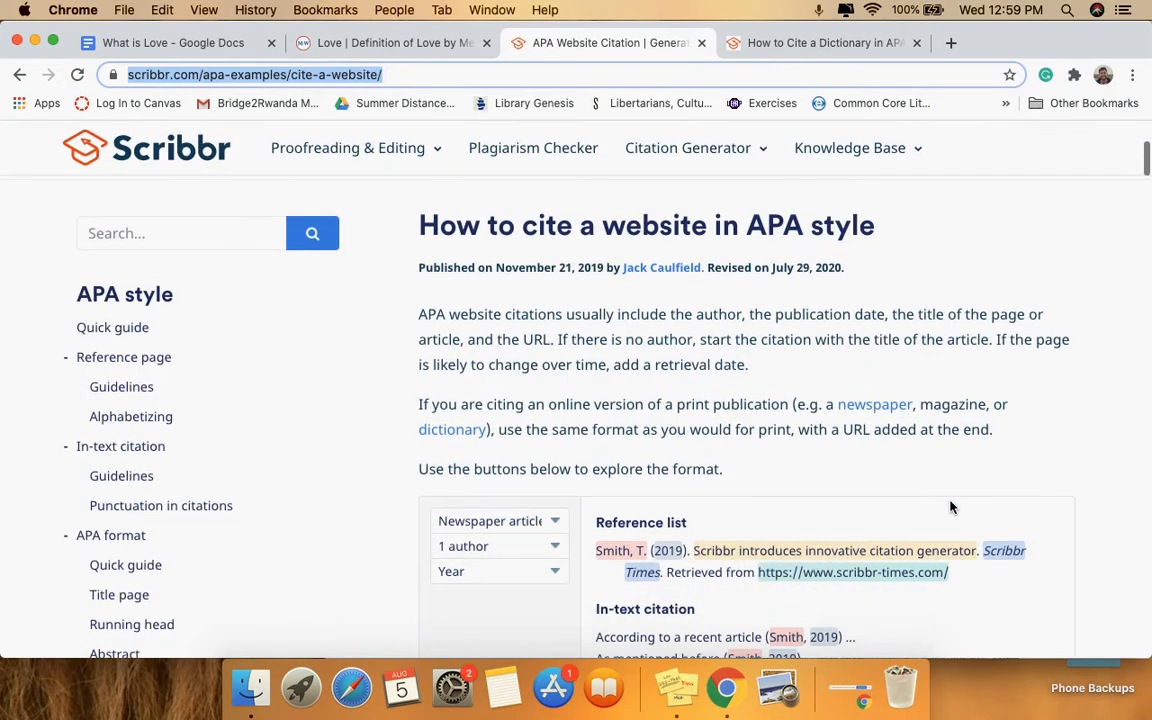
{"action": "left_click", "coordinate": [537, 418]}
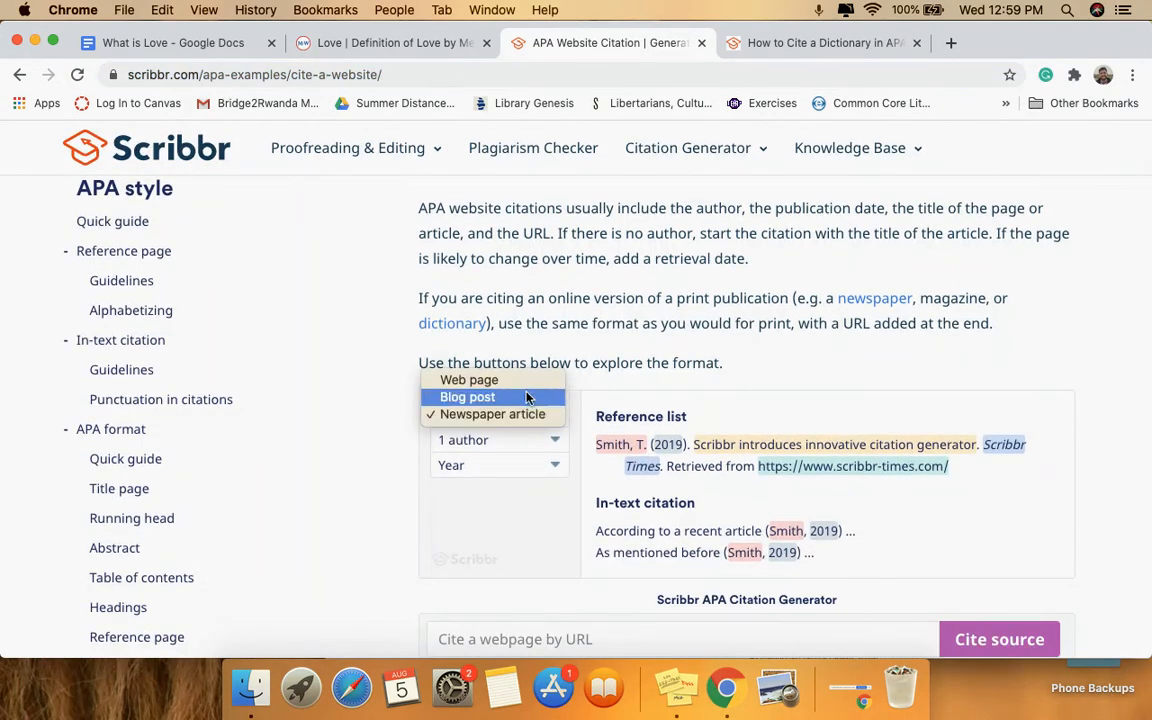
{"action": "left_click", "coordinate": [468, 381]}
{"action": "left_click", "coordinate": [532, 443]}
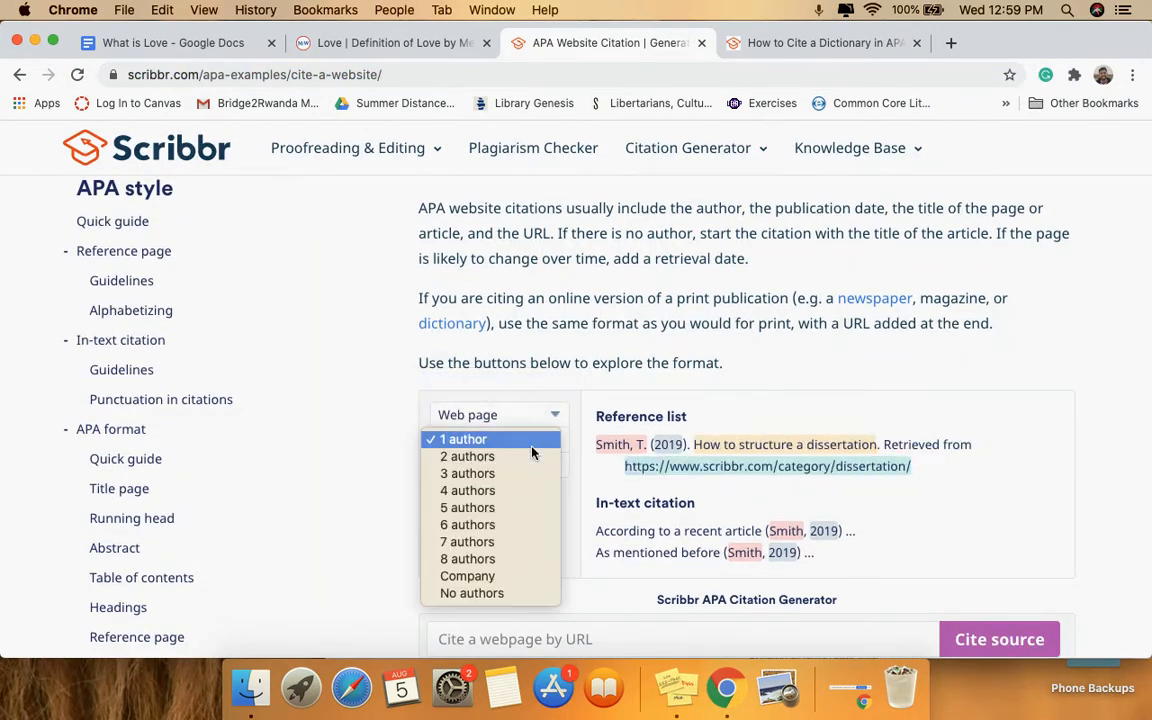
{"action": "left_click", "coordinate": [521, 497]}
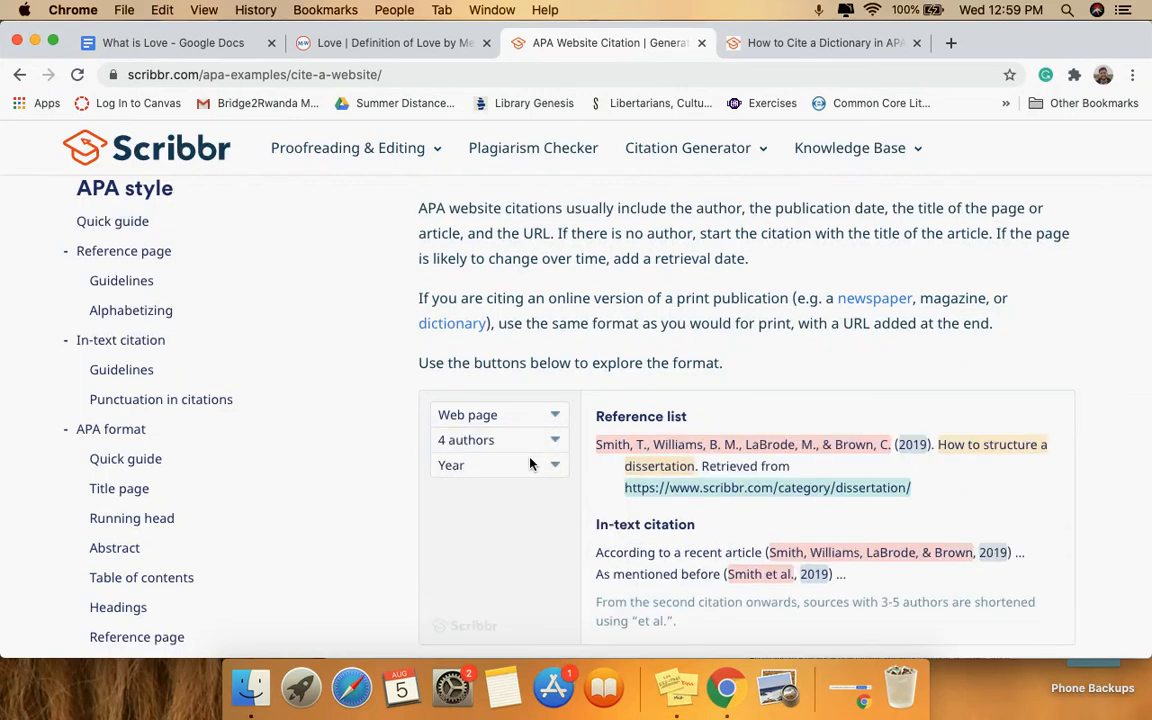
{"action": "left_click", "coordinate": [527, 463]}
{"action": "left_click", "coordinate": [509, 482]}
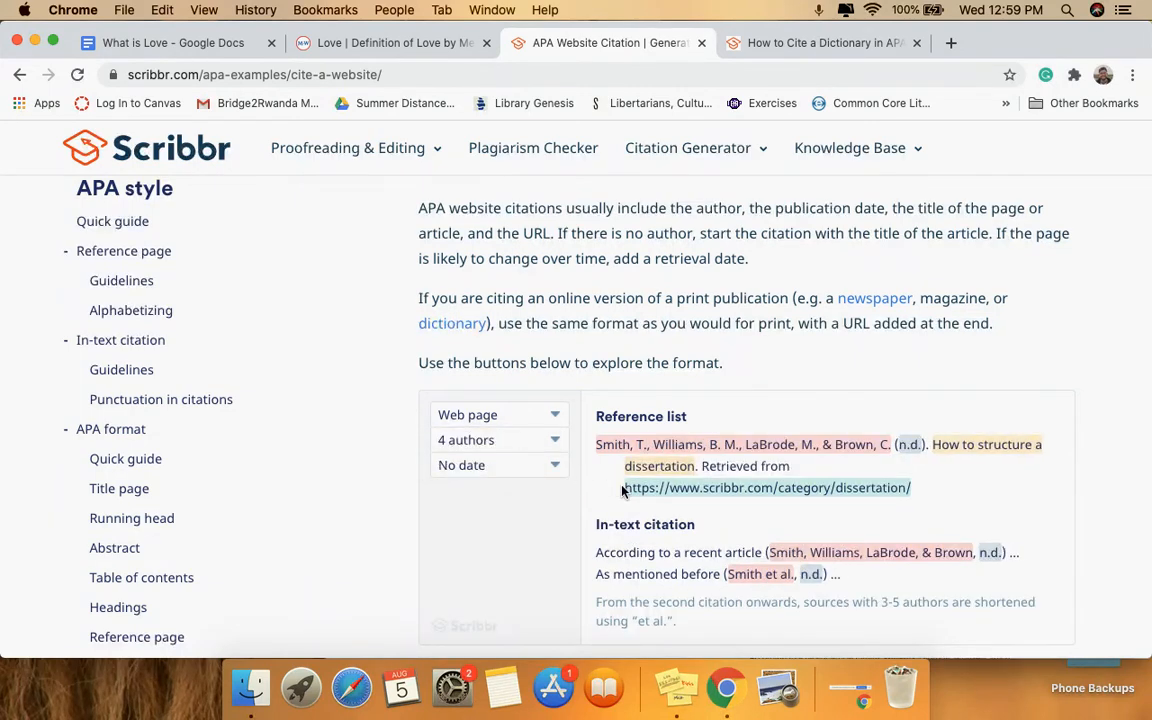
Switch the Scribbr example citation to a full date and to the newspaper article source type.
{"action": "scroll", "coordinate": [621, 485], "scroll_direction": "down", "scroll_amount": 2}
{"action": "scroll", "coordinate": [622, 486], "scroll_direction": "down", "scroll_amount": 1}
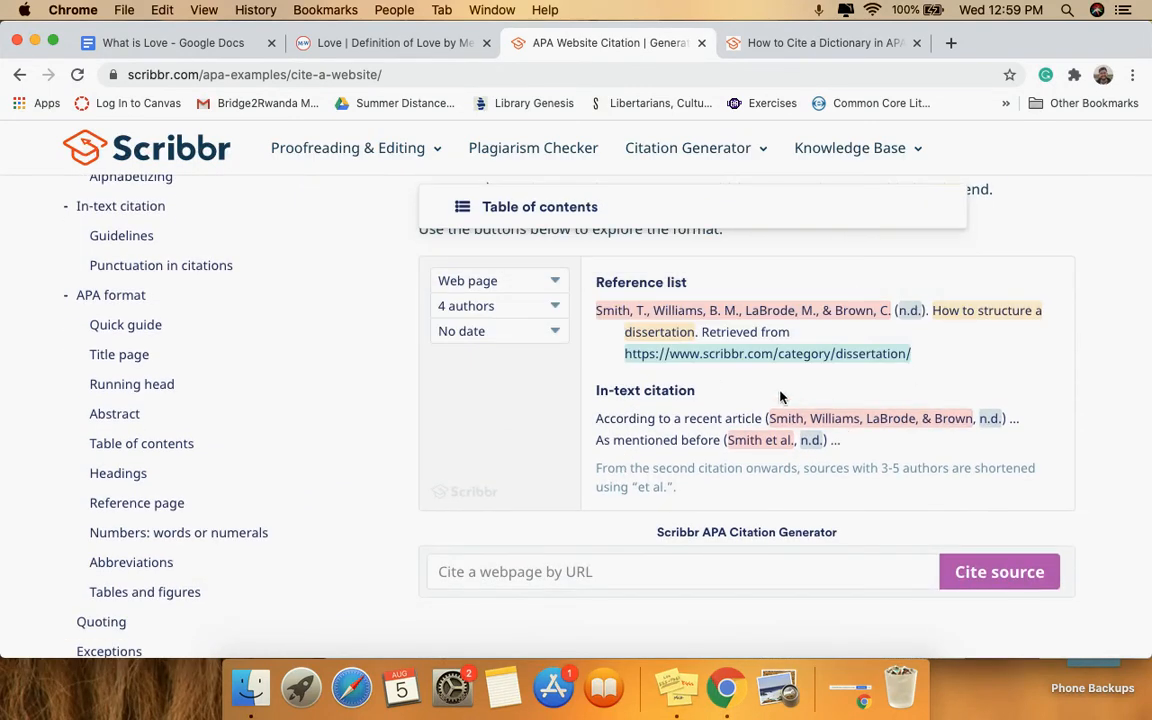
{"action": "left_click", "coordinate": [517, 329]}
{"action": "left_click", "coordinate": [517, 299]}
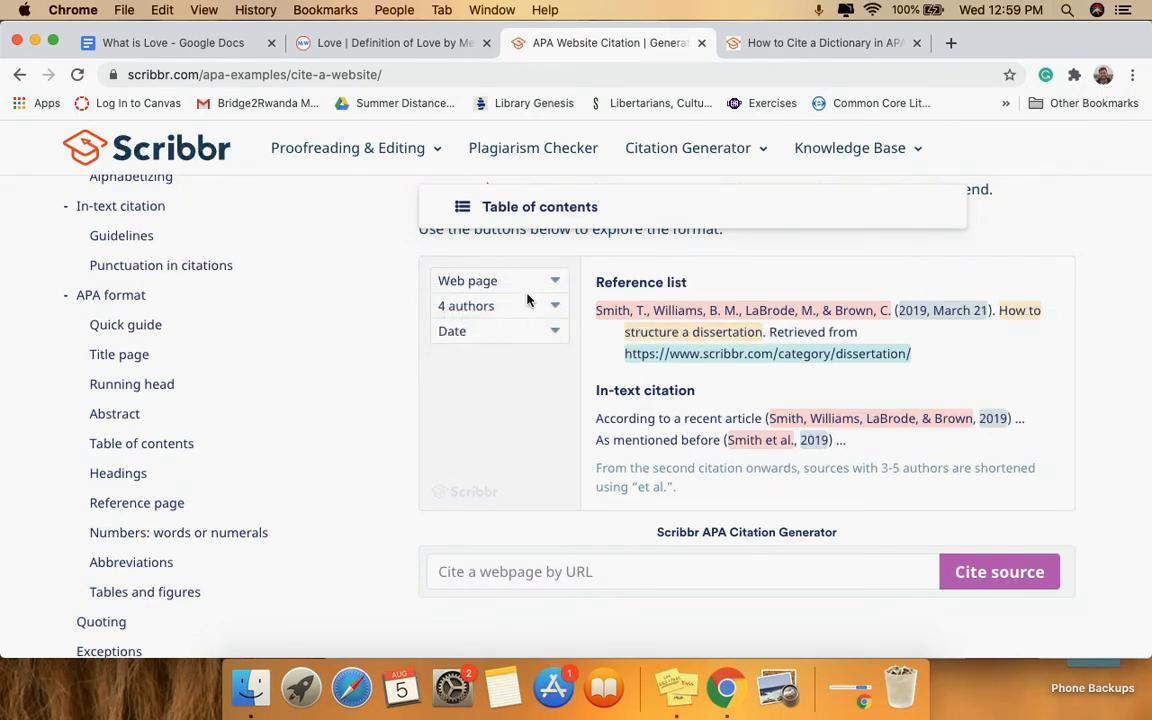
{"action": "left_click", "coordinate": [525, 284]}
{"action": "left_click", "coordinate": [530, 316]}
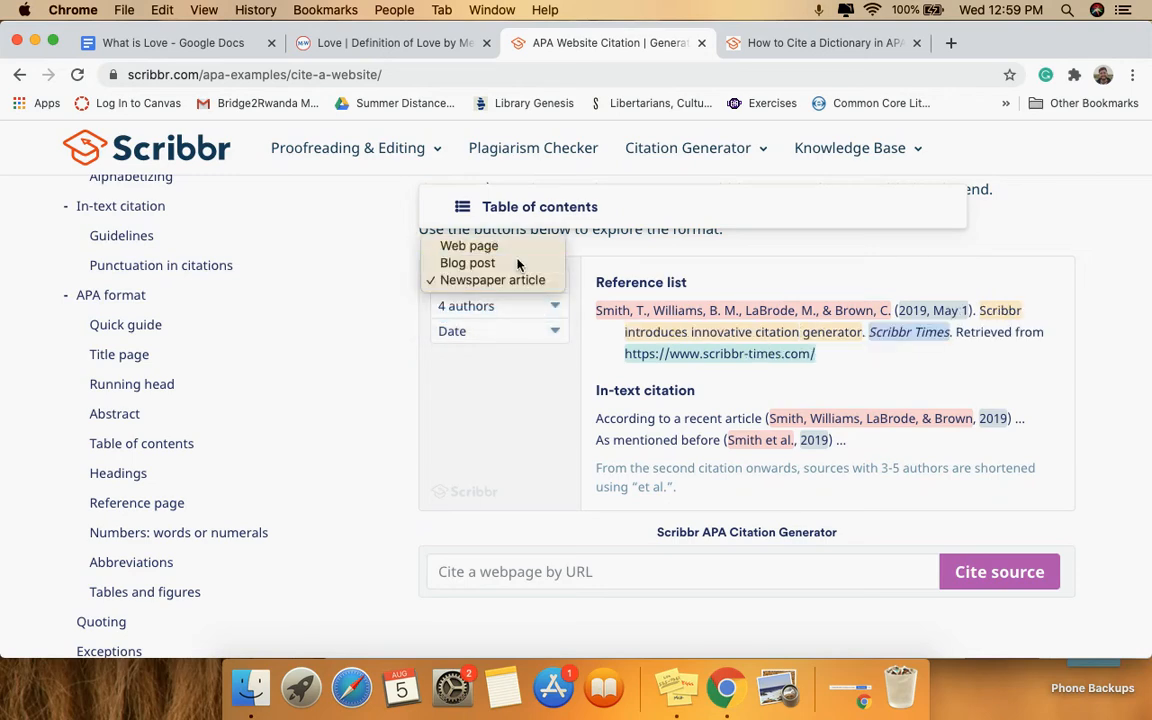
Switch the Scribbr example citation to a blog post and look through the website citation guide.
{"action": "left_click", "coordinate": [470, 262]}
{"action": "scroll", "coordinate": [714, 418], "scroll_direction": "down", "scroll_amount": 5}
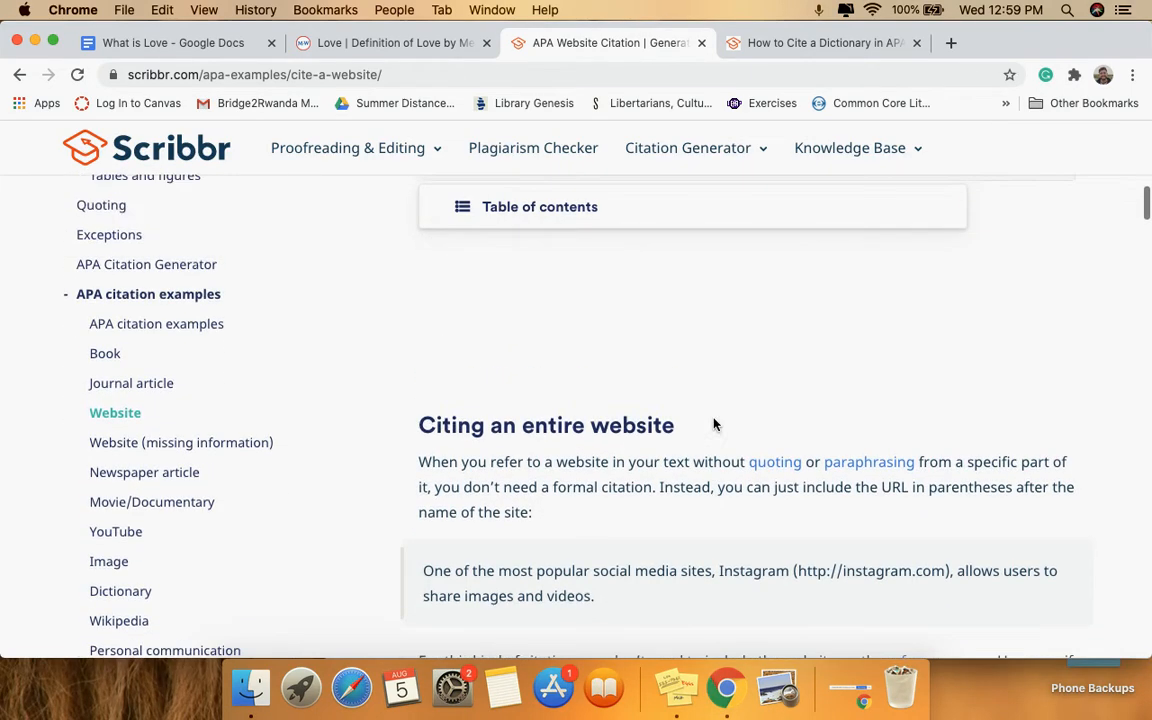
{"action": "scroll", "coordinate": [642, 375], "scroll_direction": "up", "scroll_amount": 10}
{"action": "left_click", "coordinate": [822, 42]}
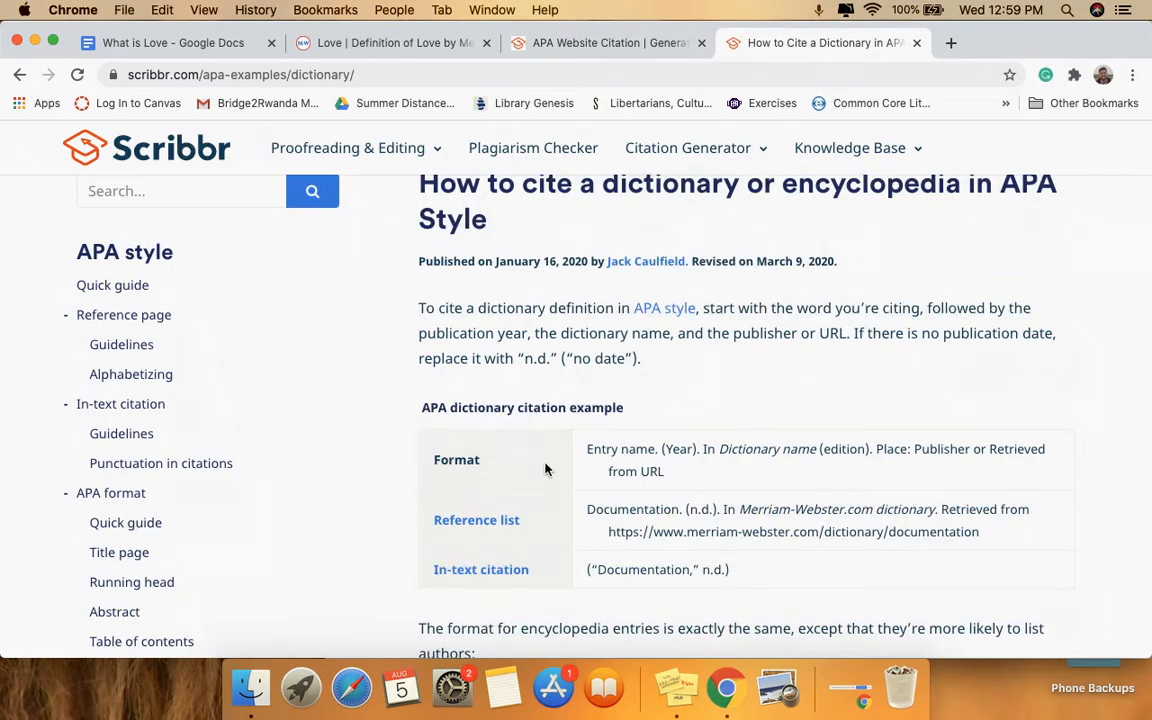
{"action": "left_click", "coordinate": [556, 42]}
{"action": "scroll", "coordinate": [488, 360], "scroll_direction": "down", "scroll_amount": 8}
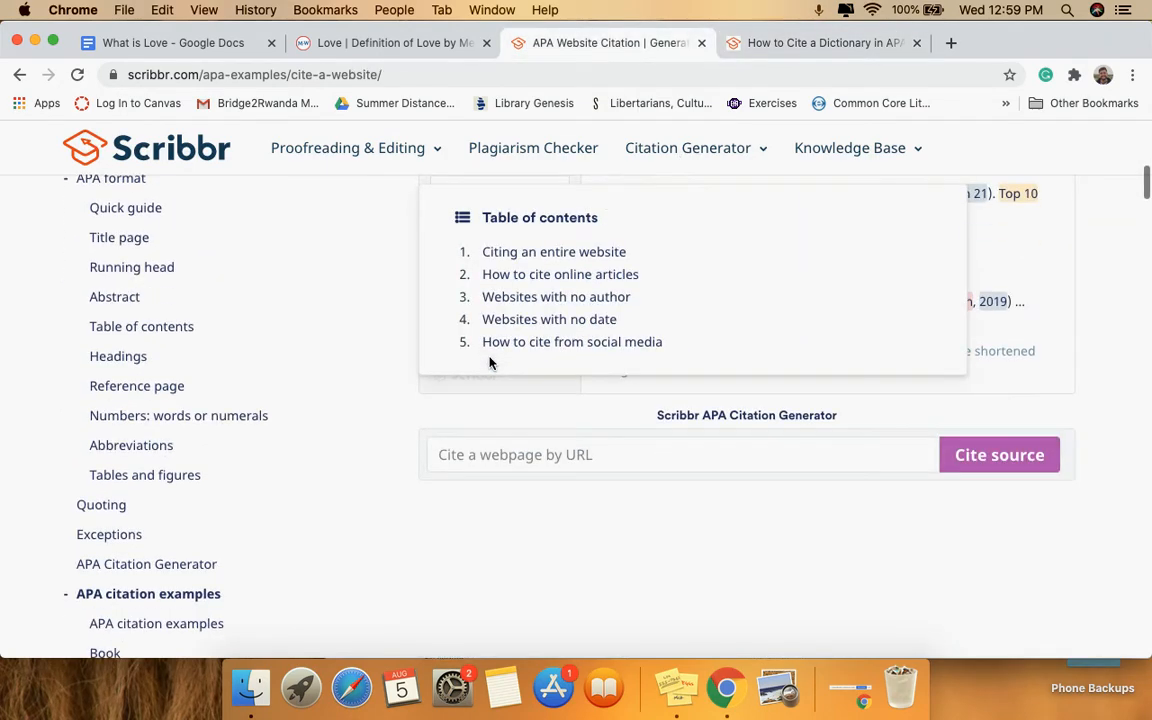
{"action": "scroll", "coordinate": [875, 429], "scroll_direction": "up", "scroll_amount": 2}
{"action": "scroll", "coordinate": [875, 429], "scroll_direction": "down", "scroll_amount": 8}
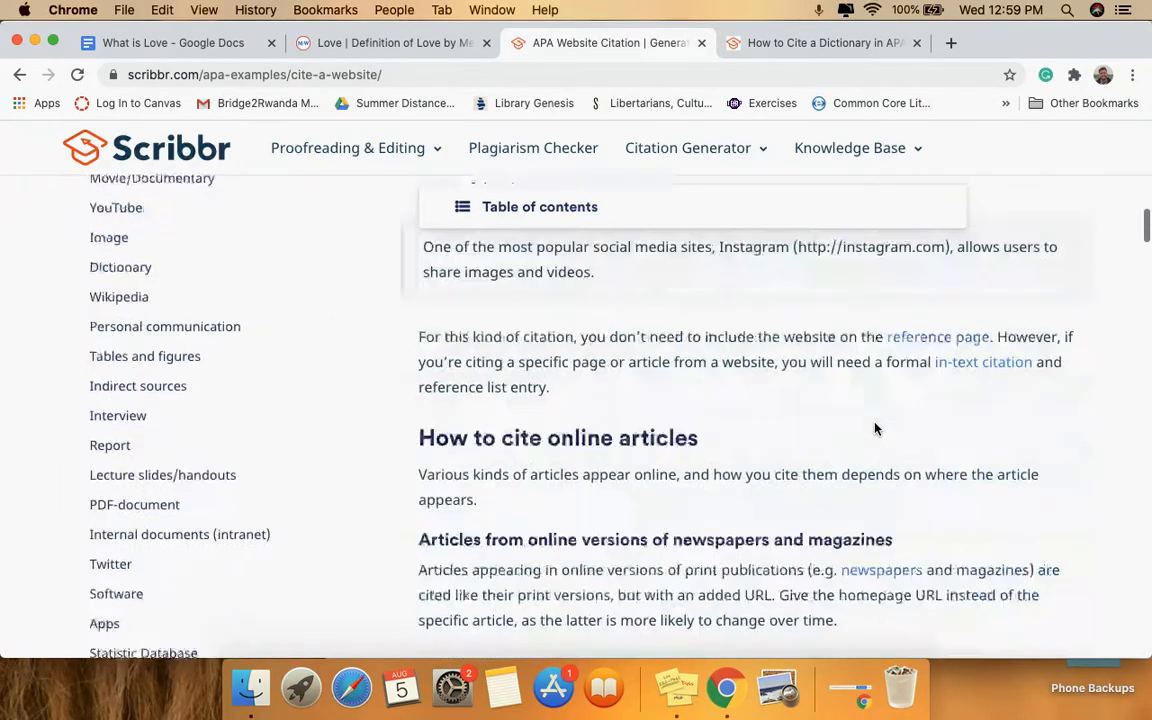
{"action": "scroll", "coordinate": [875, 429], "scroll_direction": "up", "scroll_amount": 20}
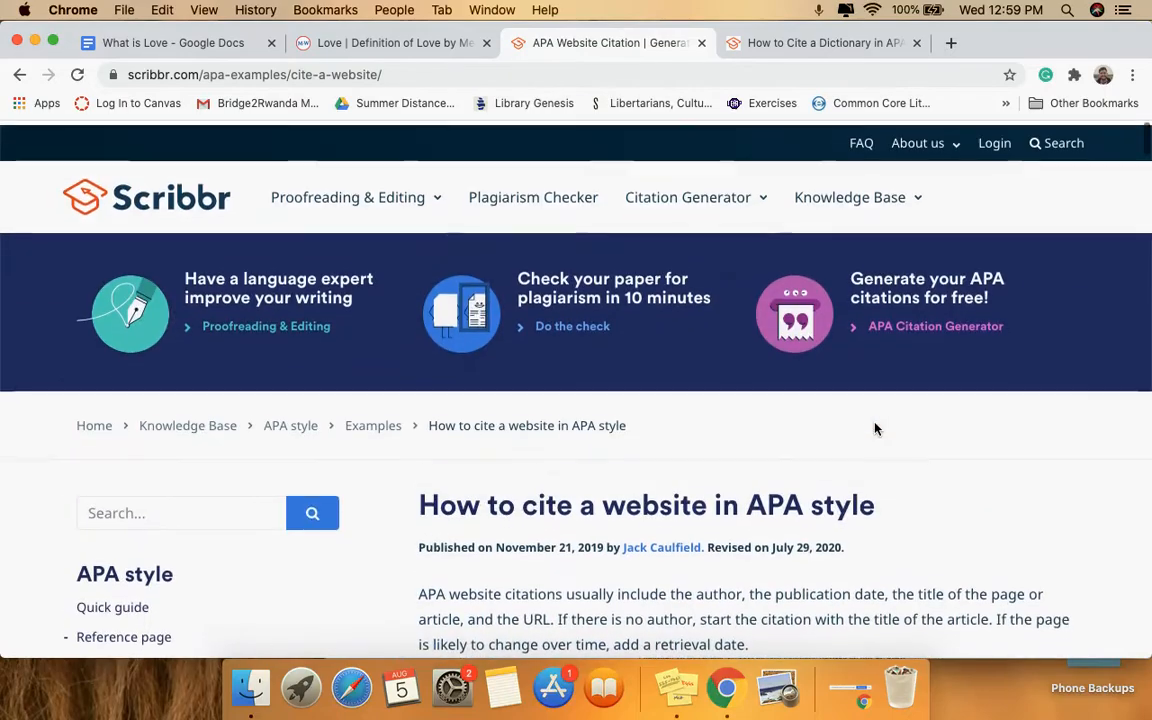
{"action": "scroll", "coordinate": [746, 557], "scroll_direction": "down", "scroll_amount": 5}
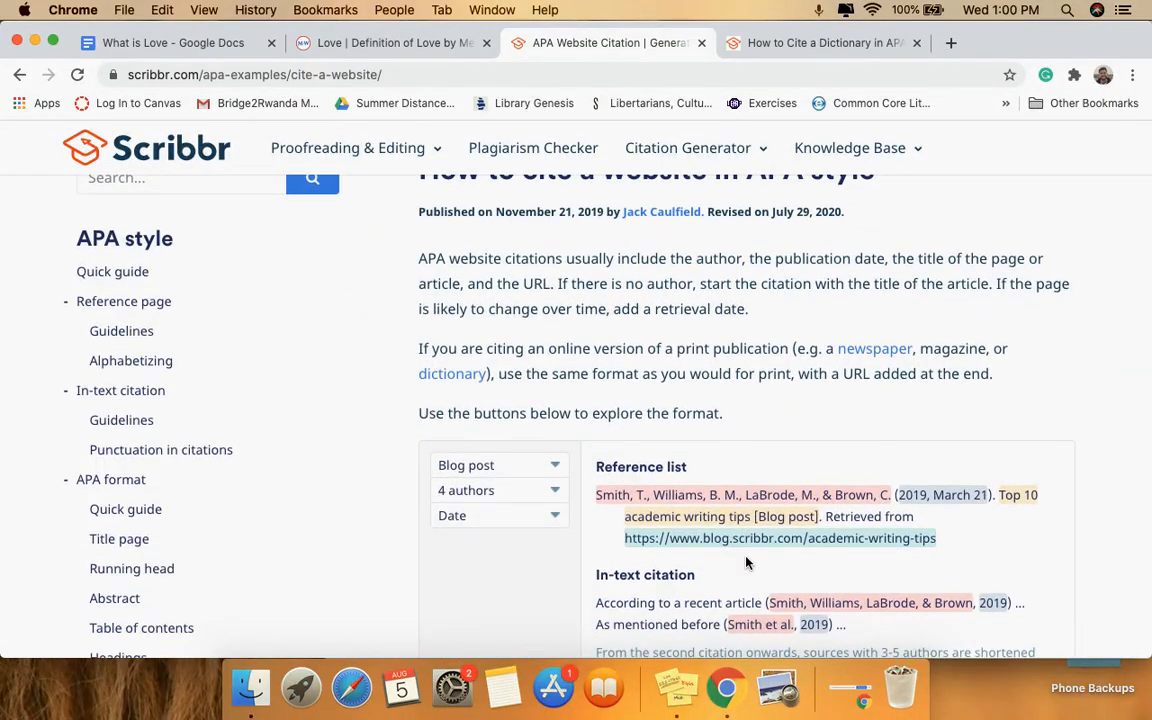
Revisit the Merriam-Webster definition of love and check the references page of the What is Love document.
{"action": "left_click", "coordinate": [368, 45]}
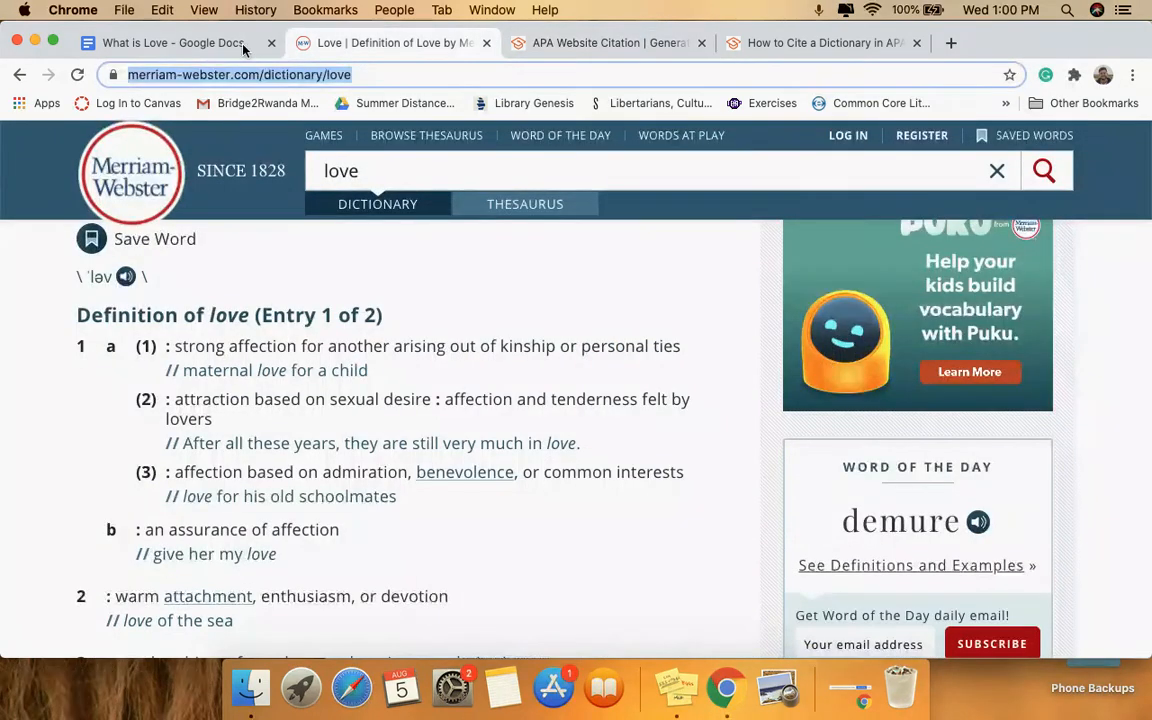
{"action": "left_click", "coordinate": [165, 43]}
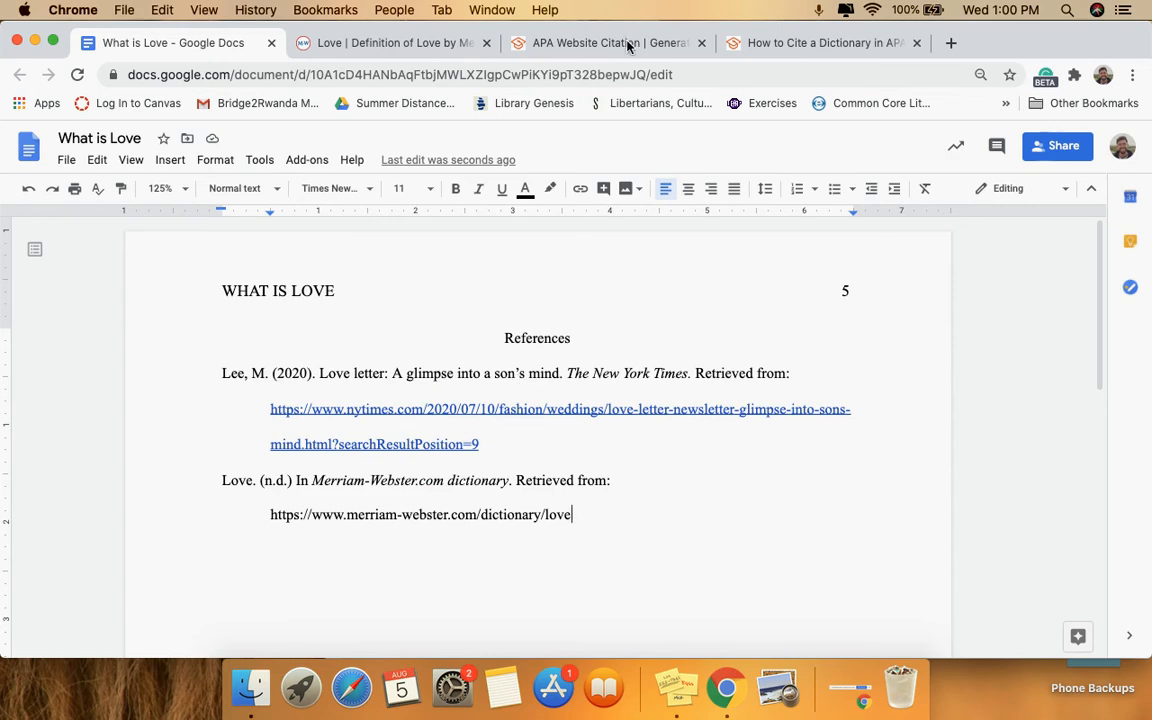
In the Scribbr website citation guide, set the example citation to a newspaper article with 1 author and only the year.
{"action": "left_click", "coordinate": [601, 45]}
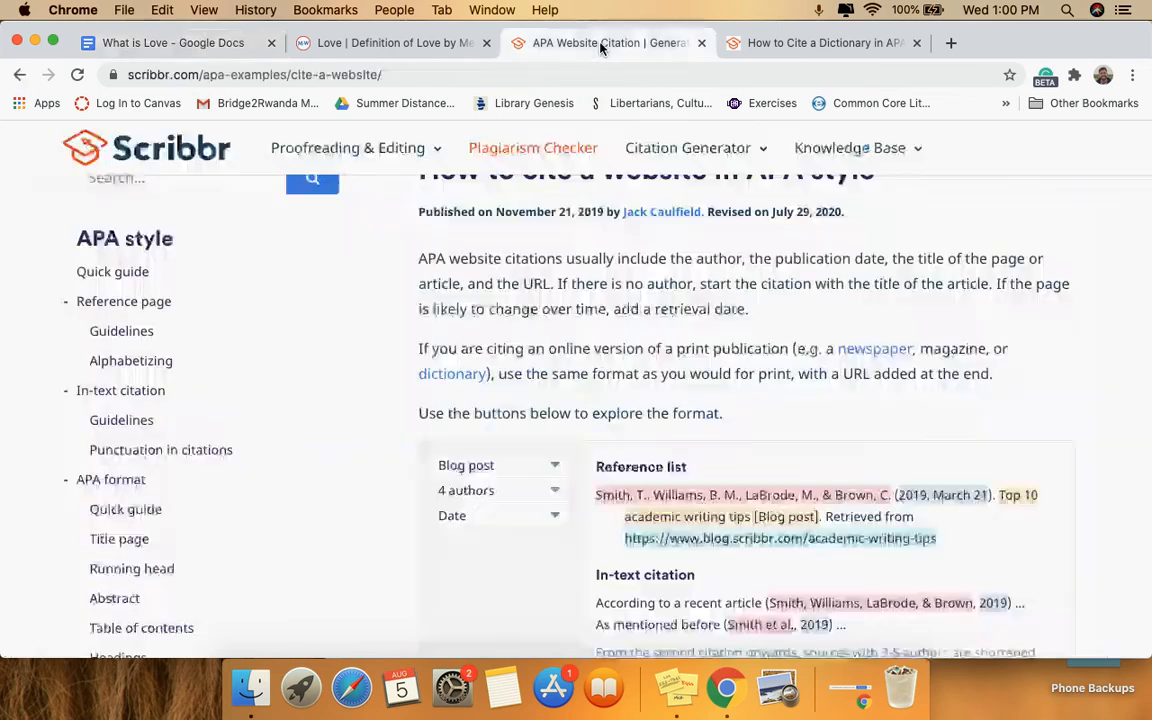
{"action": "scroll", "coordinate": [619, 408], "scroll_direction": "down", "scroll_amount": 5}
{"action": "scroll", "coordinate": [617, 411], "scroll_direction": "up", "scroll_amount": 3}
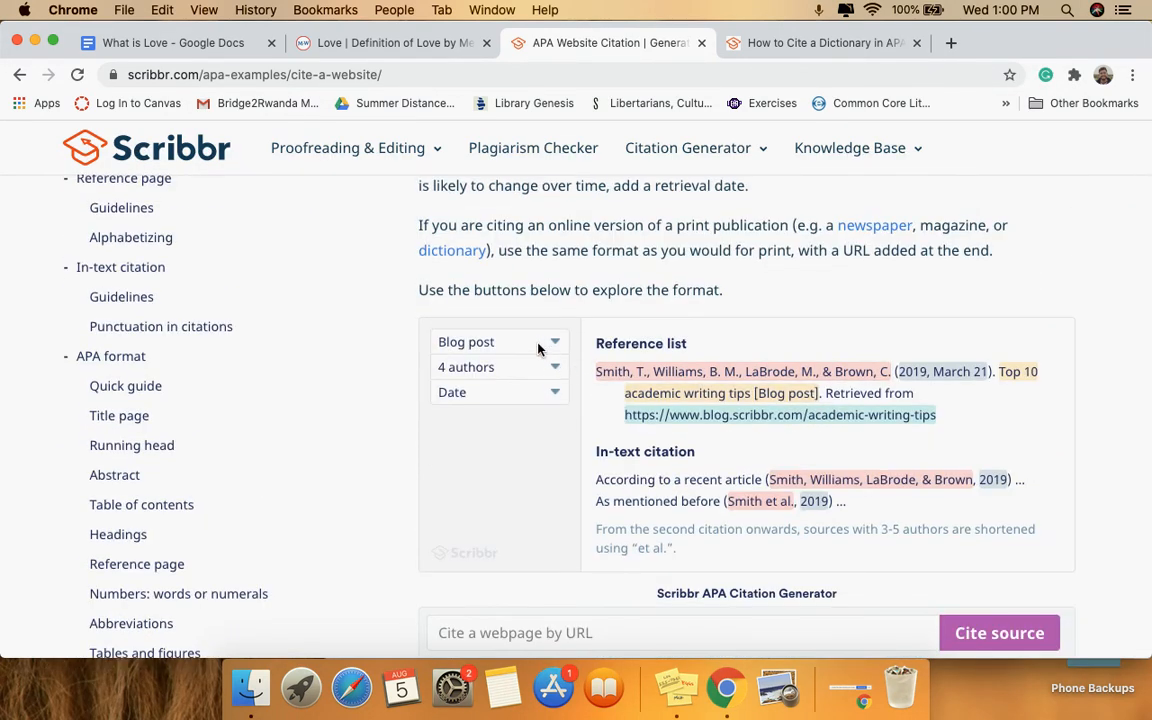
{"action": "left_click", "coordinate": [534, 345]}
{"action": "left_click", "coordinate": [515, 366]}
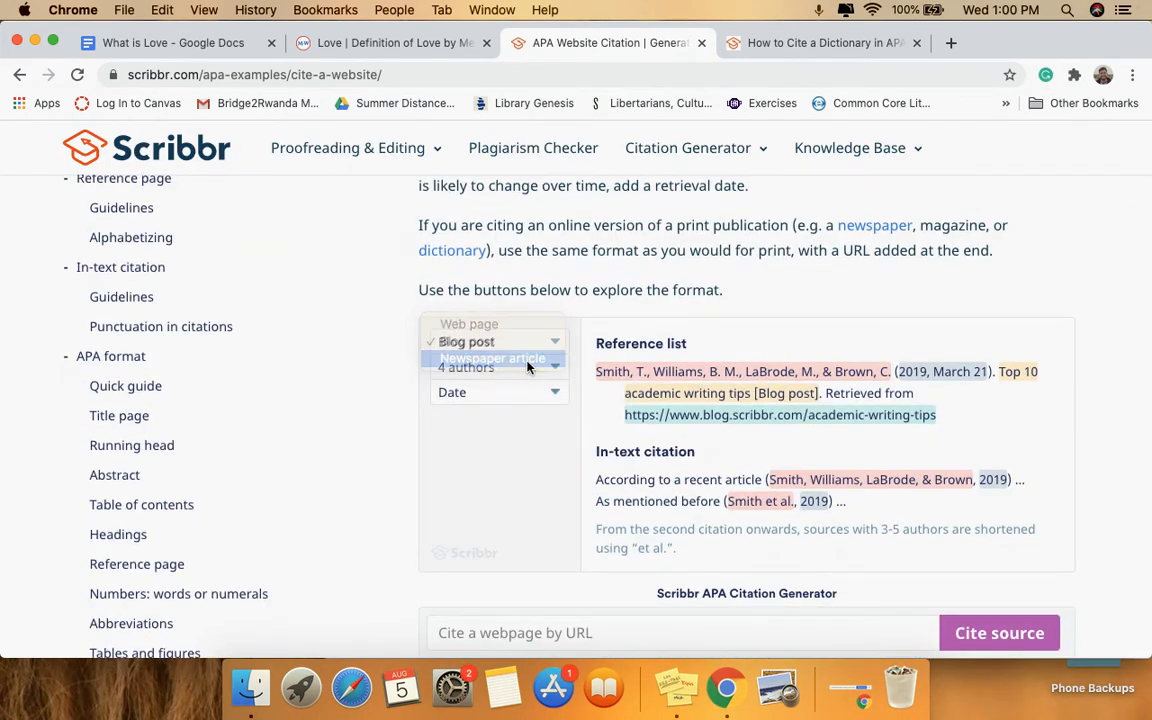
{"action": "left_click", "coordinate": [511, 371]}
{"action": "left_click", "coordinate": [462, 312]}
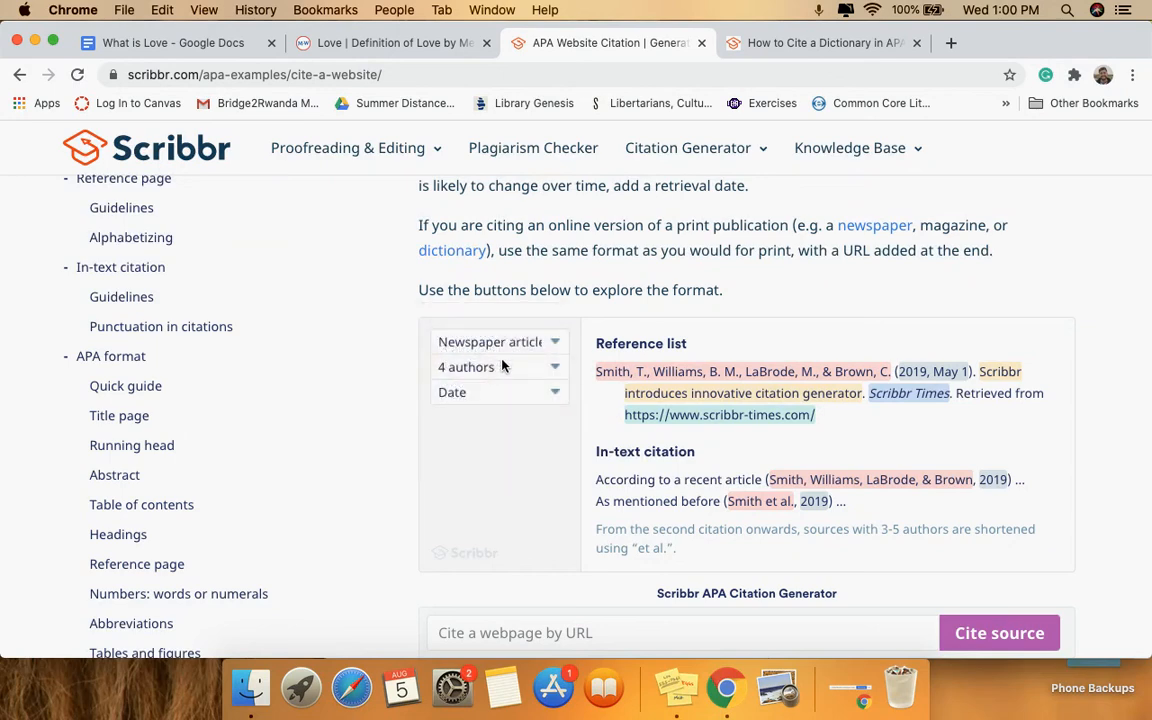
{"action": "left_click", "coordinate": [502, 399]}
{"action": "left_click", "coordinate": [504, 407]}
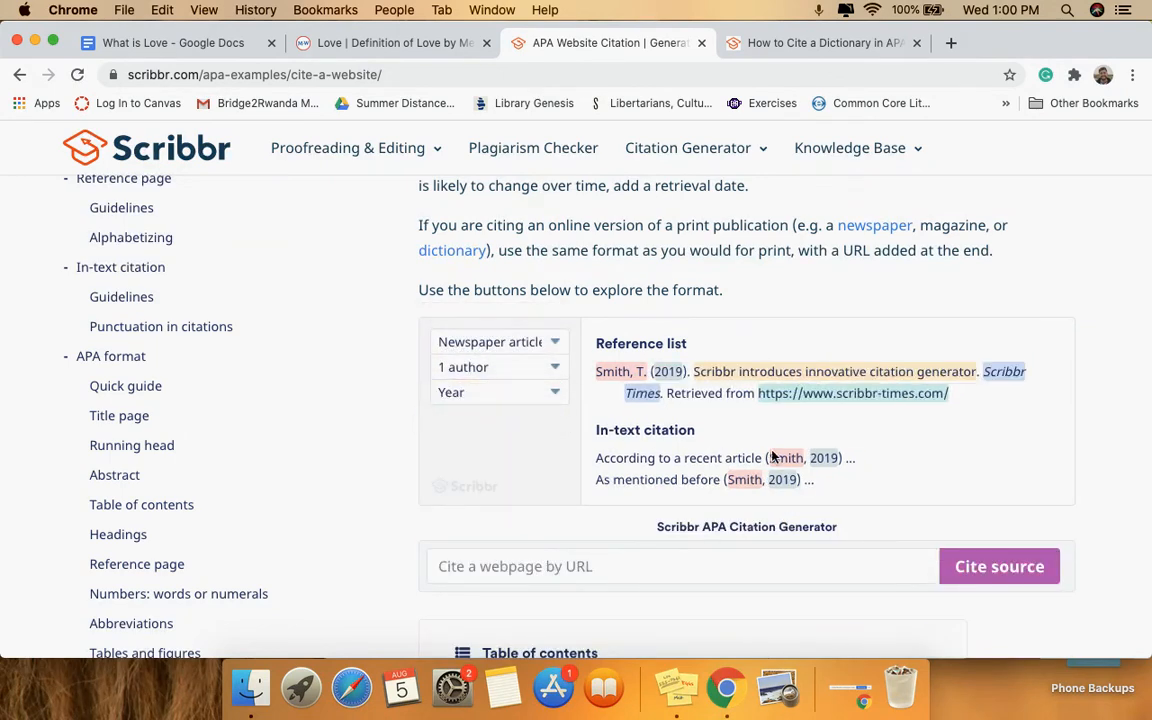
Examine the reference list and in-text citation formats for the one-author newspaper article example.
{"action": "scroll", "coordinate": [738, 452], "scroll_direction": "down", "scroll_amount": 1}
{"action": "scroll", "coordinate": [819, 459], "scroll_direction": "down", "scroll_amount": 1}
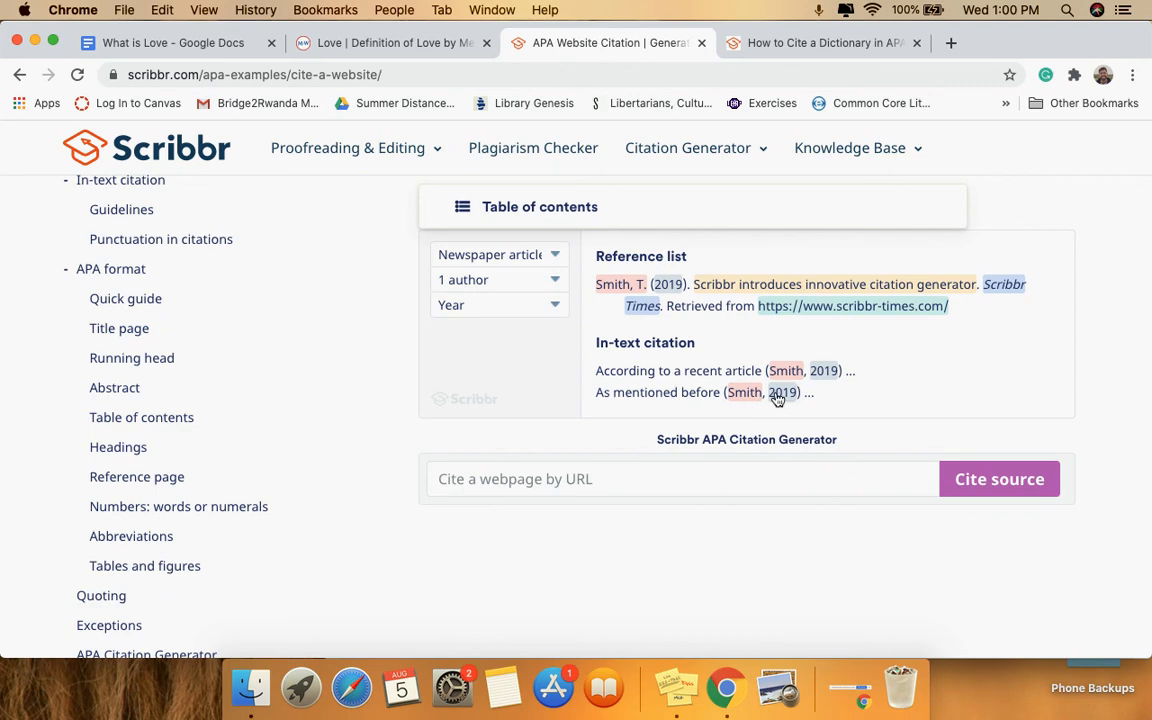
{"action": "scroll", "coordinate": [778, 398], "scroll_direction": "down", "scroll_amount": 5}
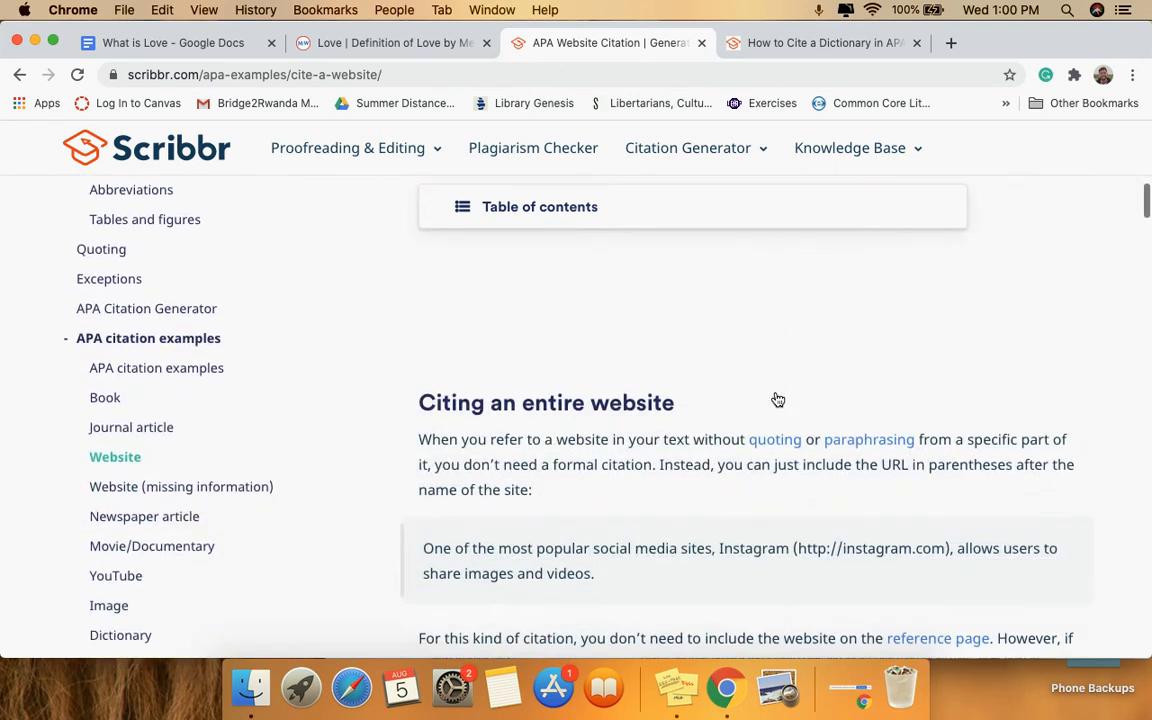
{"action": "scroll", "coordinate": [776, 398], "scroll_direction": "up", "scroll_amount": 4}
{"action": "scroll", "coordinate": [776, 398], "scroll_direction": "down", "scroll_amount": 1}
Review Scribbr's dictionary and encyclopedia citation formats, including in-text citations, and return to the What is Love document.
{"action": "left_click", "coordinate": [743, 48]}
{"action": "scroll", "coordinate": [555, 434], "scroll_direction": "down", "scroll_amount": 3}
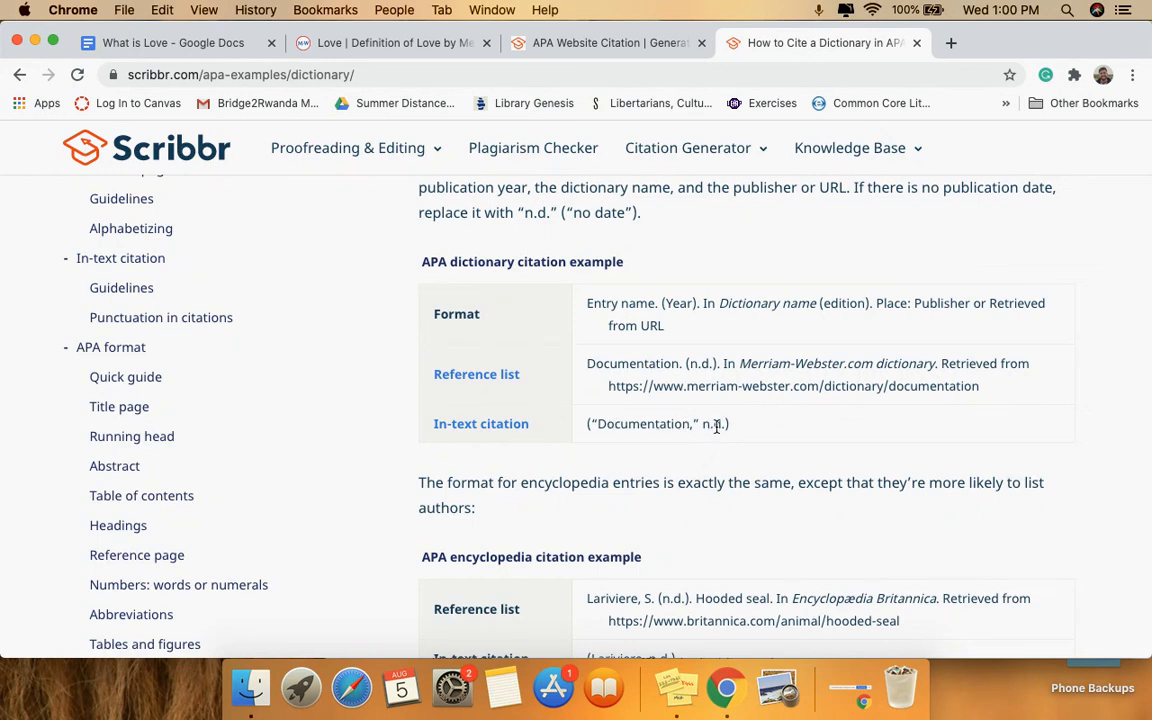
{"action": "scroll", "coordinate": [716, 427], "scroll_direction": "down", "scroll_amount": 5}
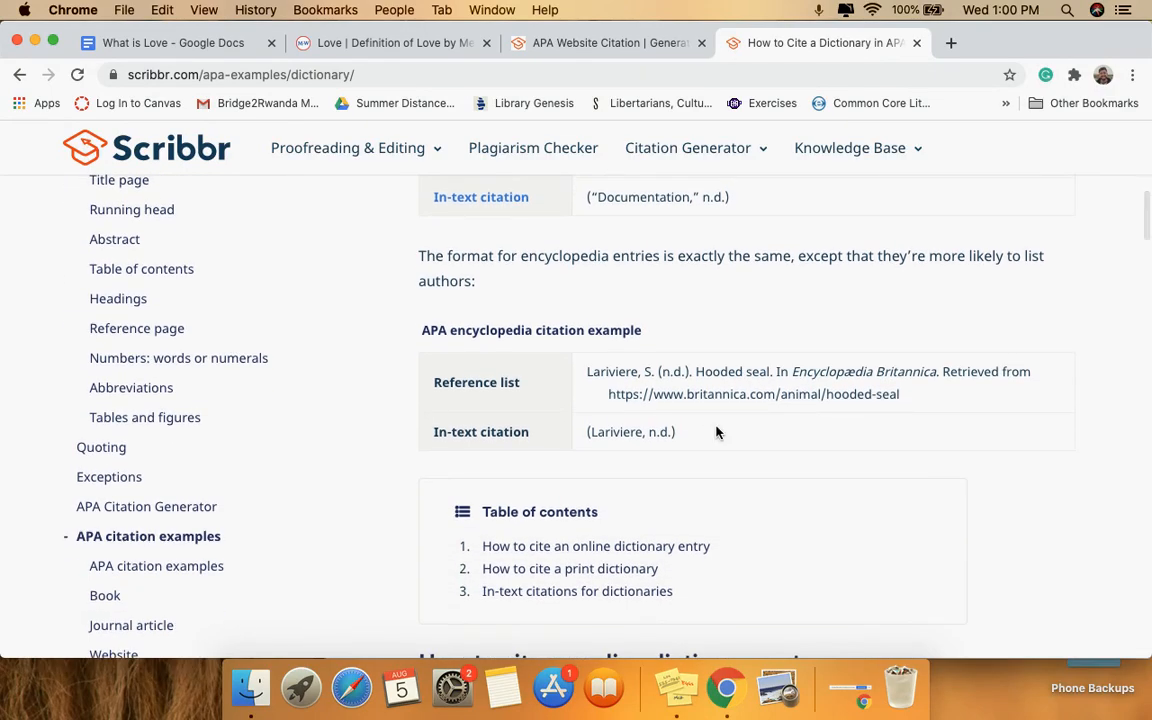
{"action": "scroll", "coordinate": [716, 432], "scroll_direction": "up", "scroll_amount": 1}
{"action": "scroll", "coordinate": [716, 432], "scroll_direction": "down", "scroll_amount": 12}
{"action": "scroll", "coordinate": [716, 432], "scroll_direction": "up", "scroll_amount": 5}
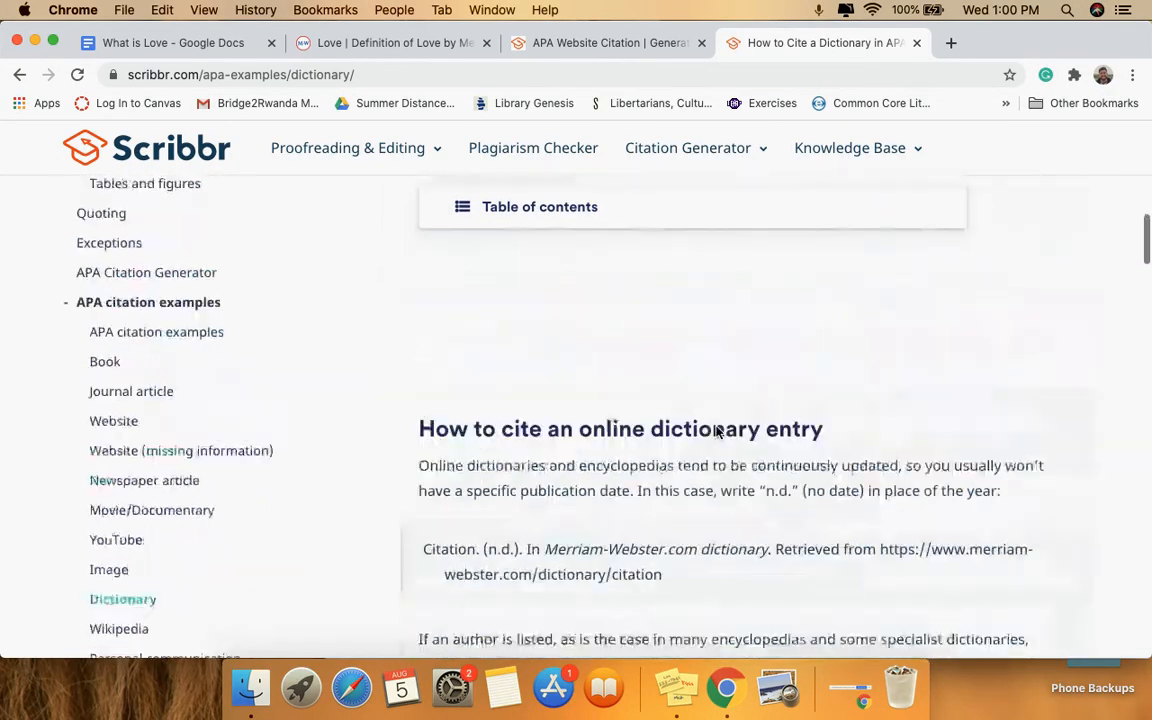
{"action": "scroll", "coordinate": [716, 432], "scroll_direction": "up", "scroll_amount": 15}
{"action": "left_click", "coordinate": [170, 42]}
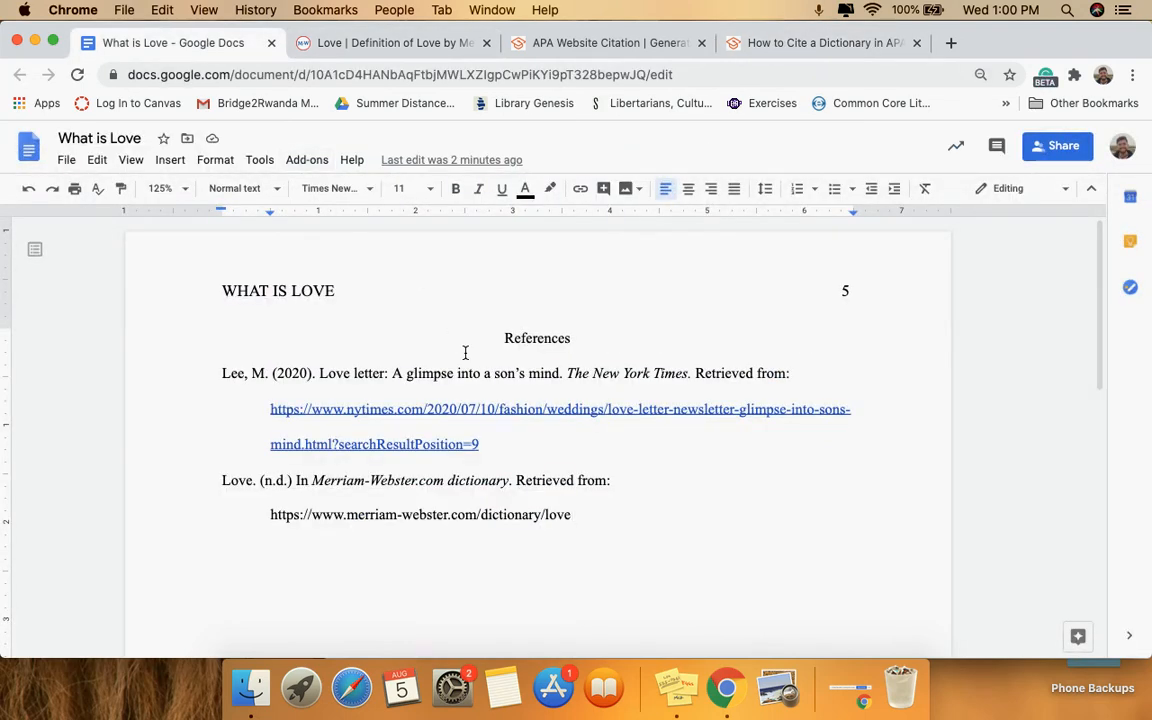